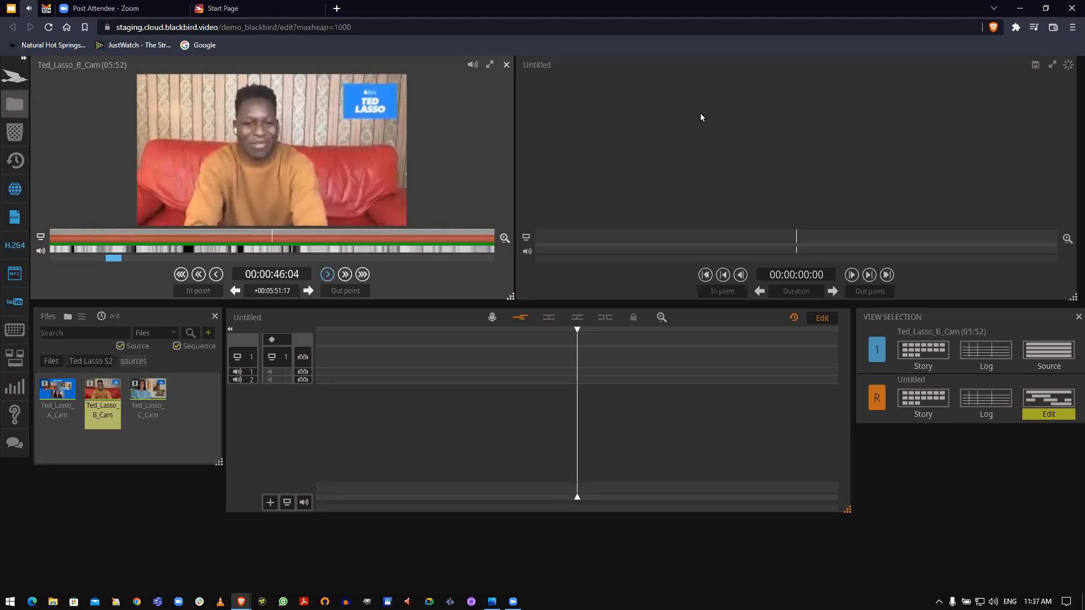
Step: Preview the Ted_Lasso_B_Cam, Ted_Lasso_A_Cam and Ted_Lasso_C_Cam source clips by loading each and scrubbing through its footage
{"action": "key", "text": "j"}
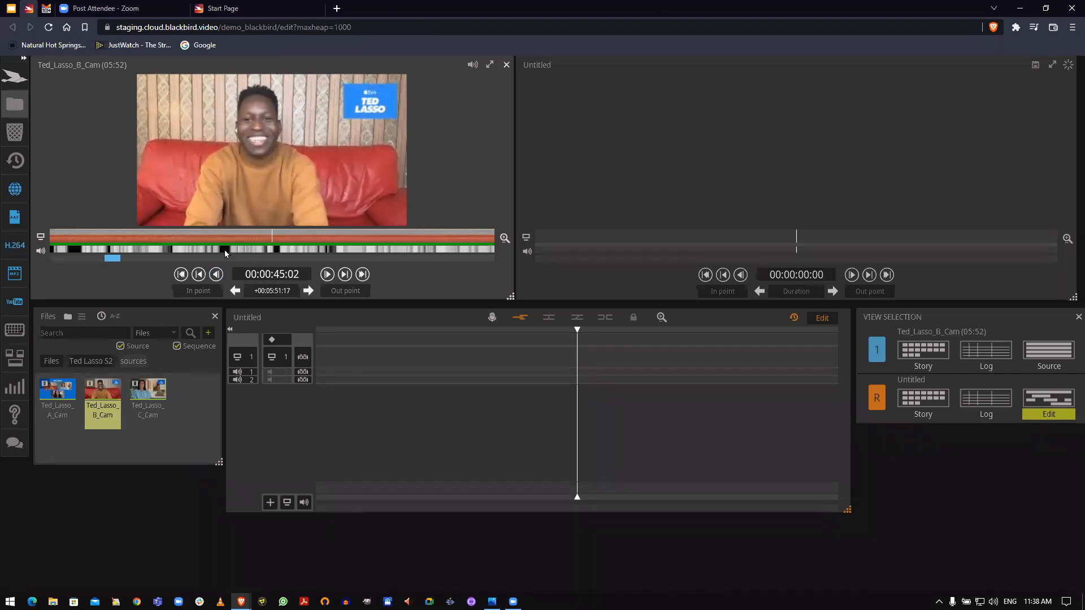
{"action": "mouse_move", "coordinate": [259, 236]}
{"action": "left_mouse_down"}
{"action": "mouse_move", "coordinate": [273, 242]}
{"action": "mouse_move", "coordinate": [240, 241]}
{"action": "mouse_move", "coordinate": [253, 247]}
{"action": "left_mouse_up"}
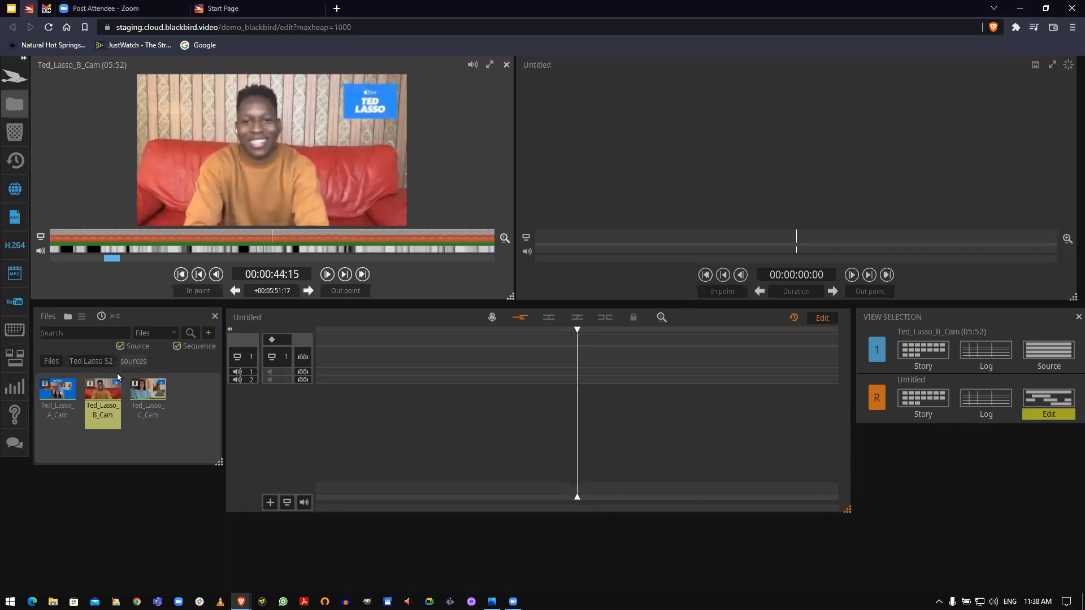
{"action": "left_click", "coordinate": [64, 390]}
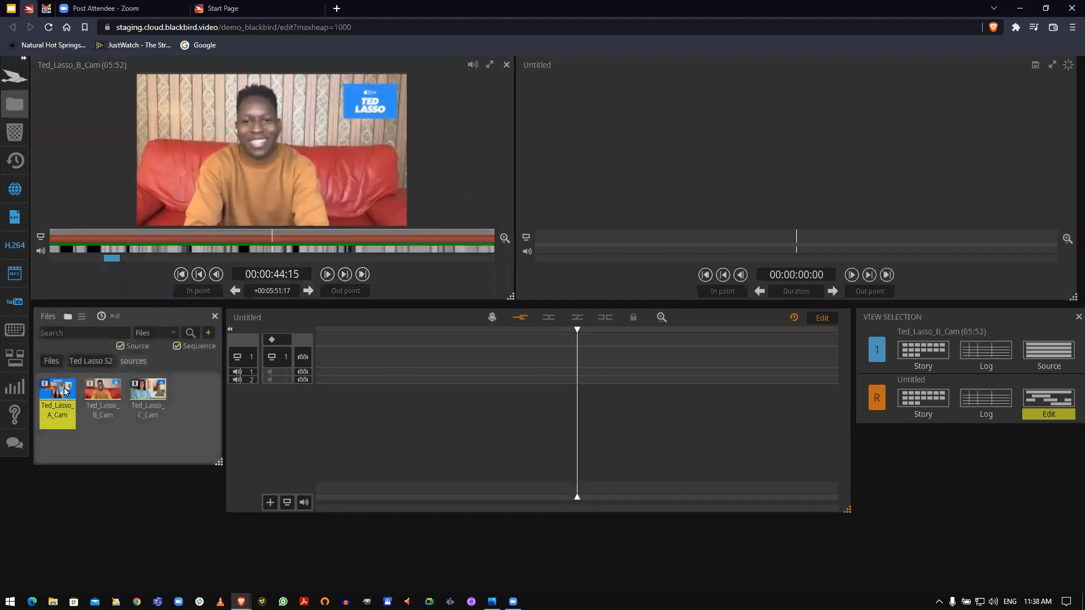
{"action": "left_click", "coordinate": [331, 231]}
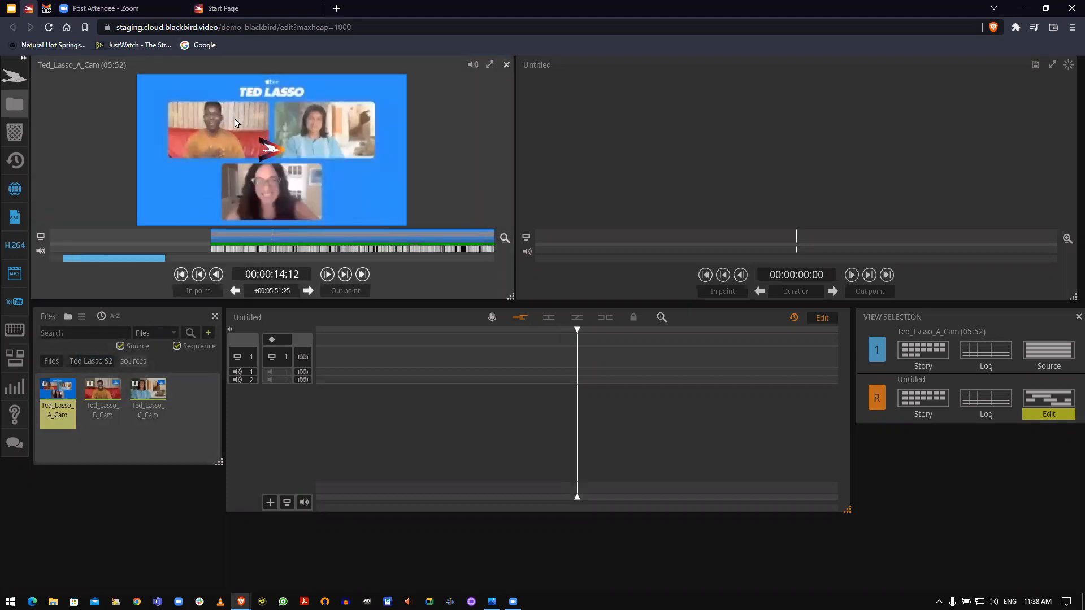
{"action": "mouse_move", "coordinate": [252, 231]}
{"action": "left_mouse_down"}
{"action": "mouse_move", "coordinate": [323, 239]}
{"action": "mouse_move", "coordinate": [262, 239]}
{"action": "left_mouse_up"}
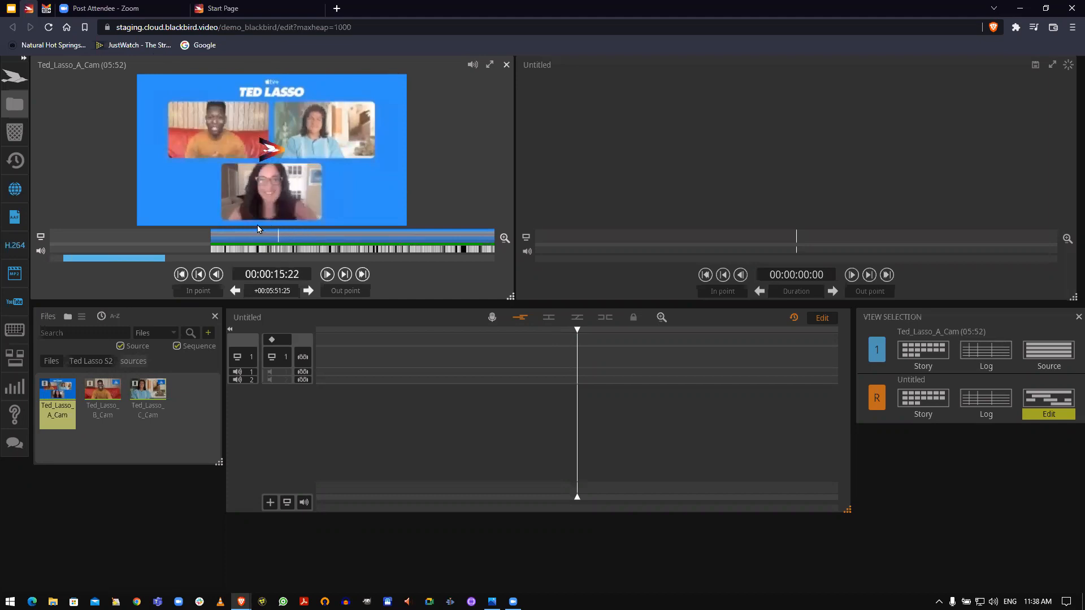
{"action": "left_click", "coordinate": [111, 395]}
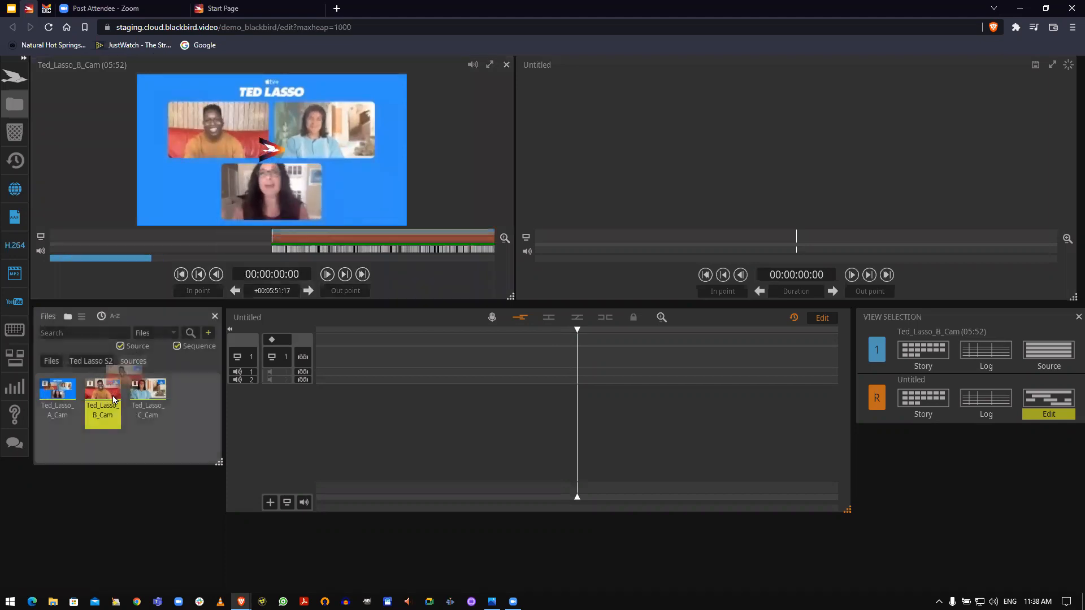
{"action": "left_click", "coordinate": [144, 395]}
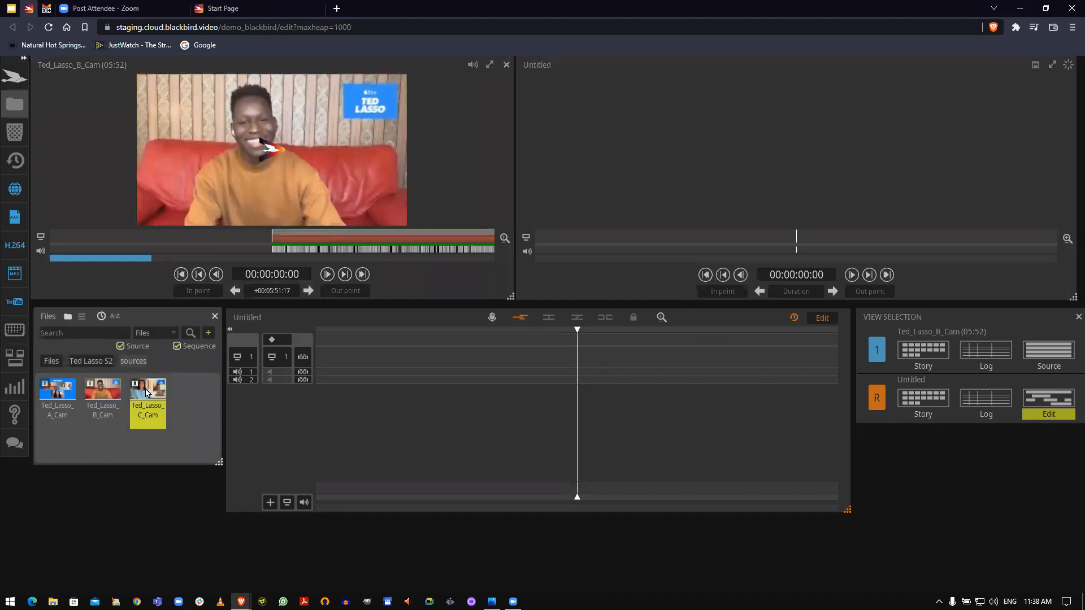
{"action": "mouse_move", "coordinate": [320, 240]}
{"action": "left_mouse_down"}
{"action": "mouse_move", "coordinate": [380, 240]}
{"action": "mouse_move", "coordinate": [342, 237]}
{"action": "mouse_move", "coordinate": [354, 233]}
{"action": "mouse_move", "coordinate": [306, 252]}
{"action": "left_mouse_up"}
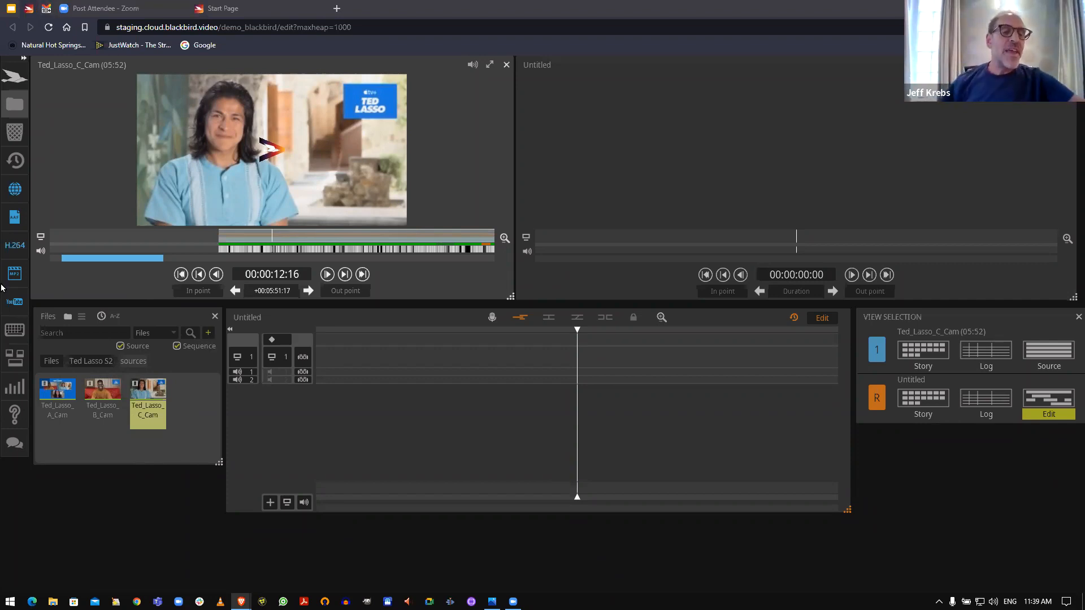
Step: Create a multicam from the three Ted_Lasso camera clips using Sync by Source and Aux Timecodes
{"action": "left_click_drag", "start_coordinate": [171, 429], "coordinate": [62, 393]}
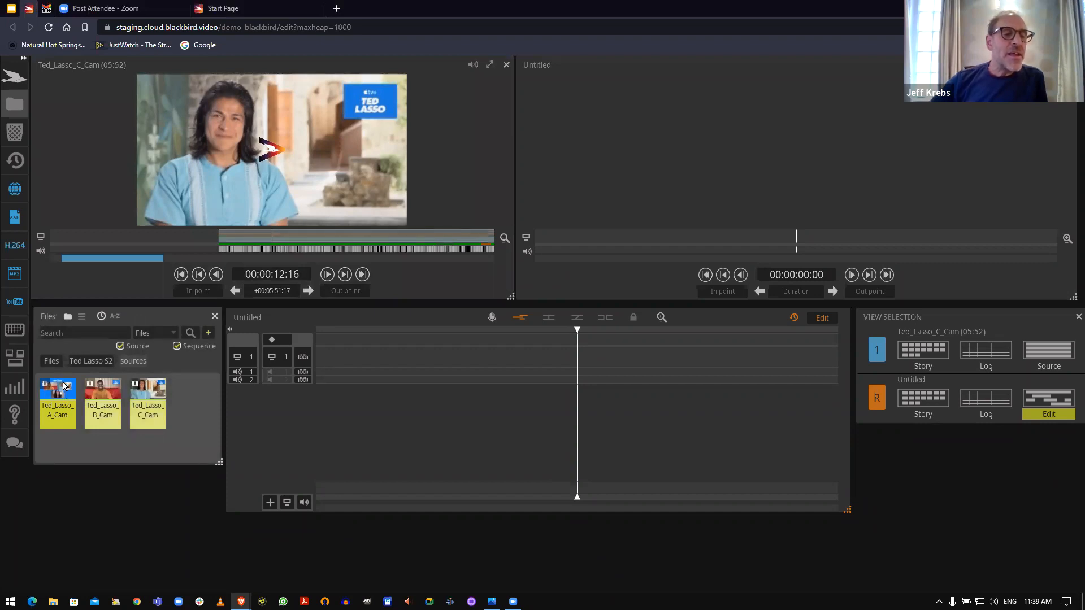
{"action": "right_click", "coordinate": [97, 396]}
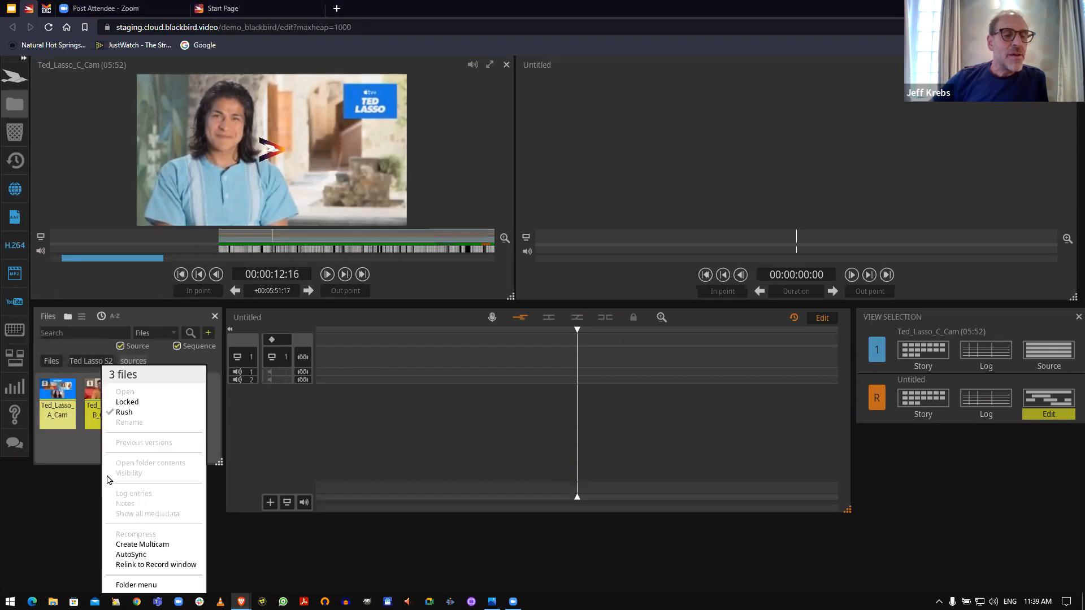
{"action": "left_click", "coordinate": [134, 544]}
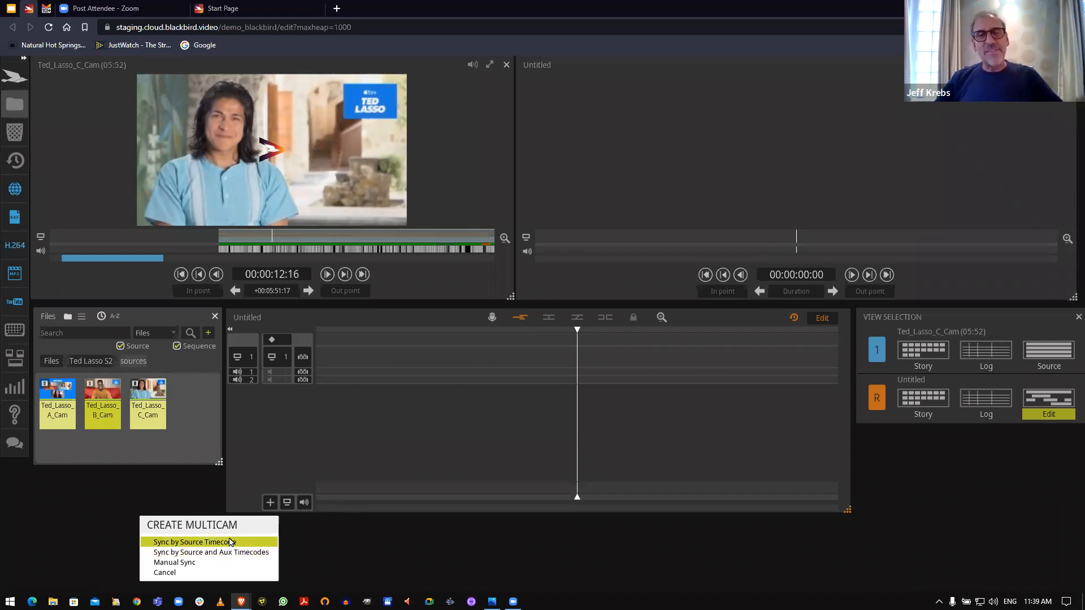
{"action": "left_click", "coordinate": [230, 542]}
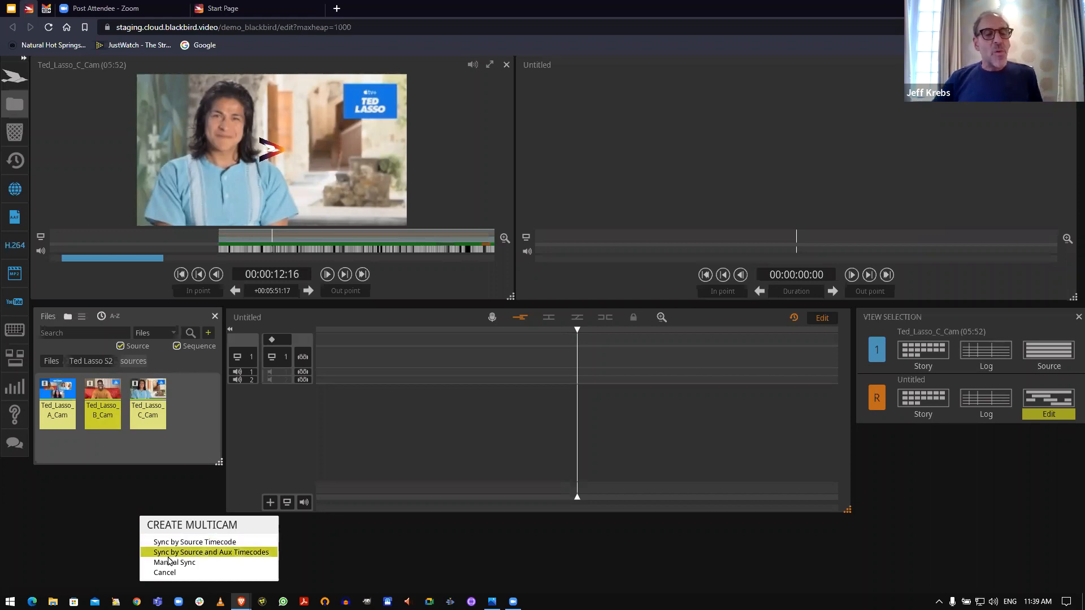
{"action": "left_click", "coordinate": [201, 551]}
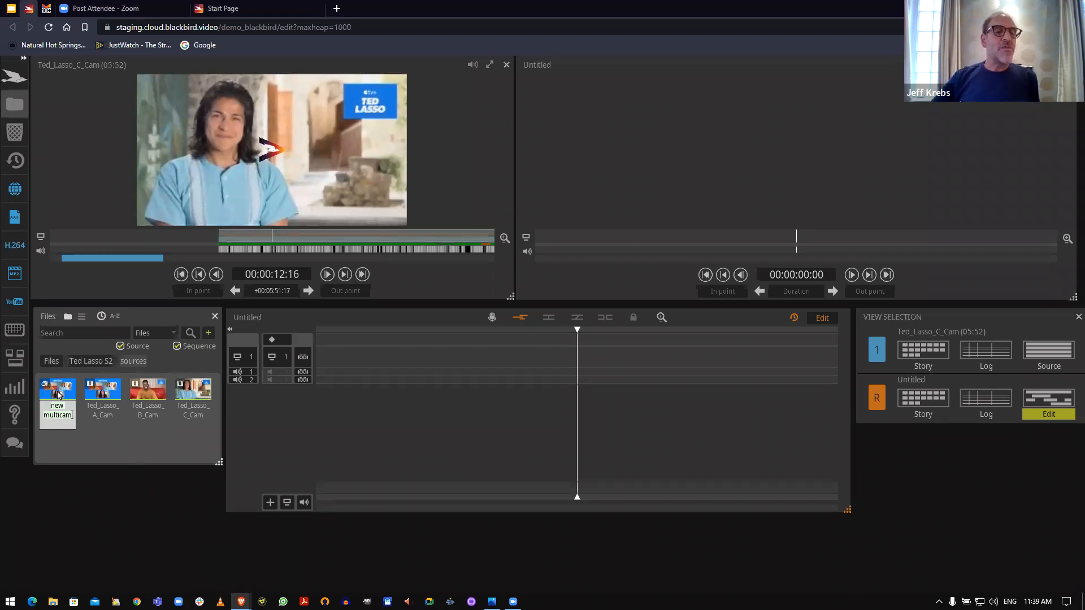
Step: Keep the file name new multicam, load it in the source viewer and switch between the B and A camera angles
{"action": "left_click", "coordinate": [59, 394]}
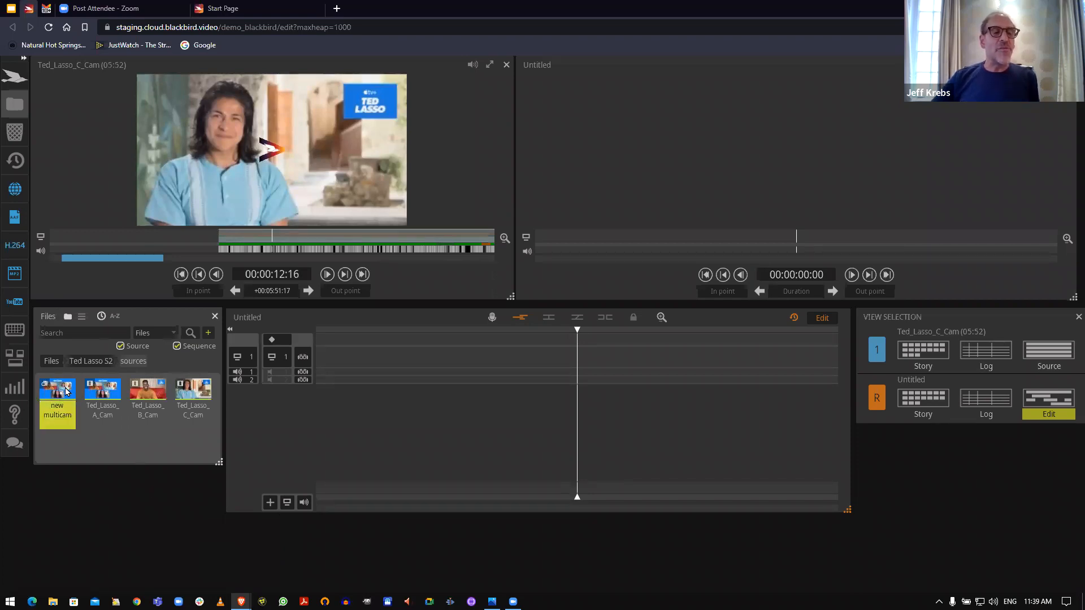
{"action": "left_click_drag", "start_coordinate": [67, 391], "coordinate": [306, 182]}
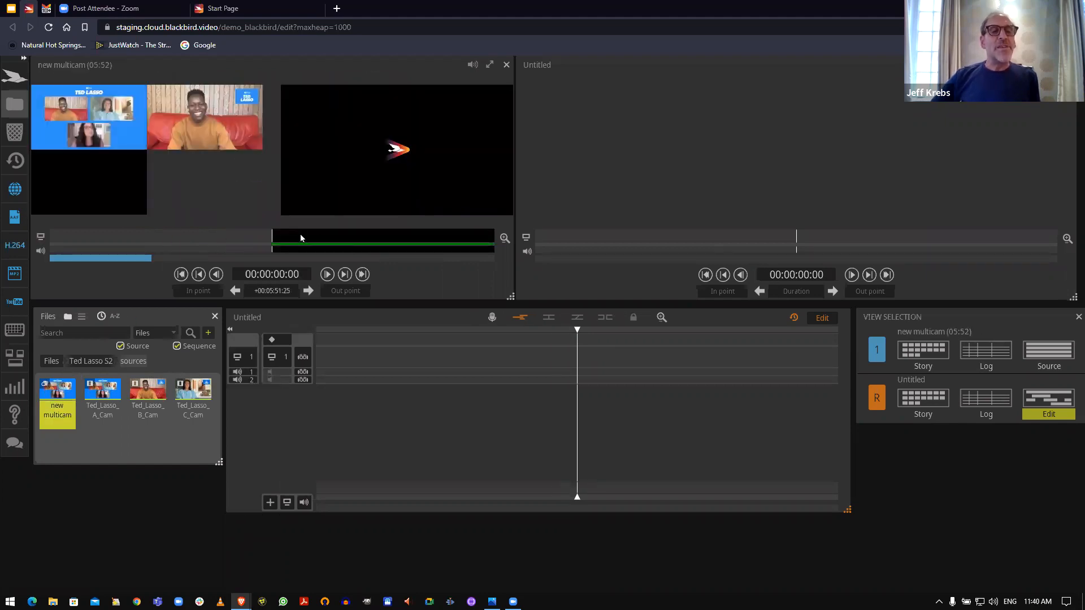
{"action": "left_click", "coordinate": [175, 109]}
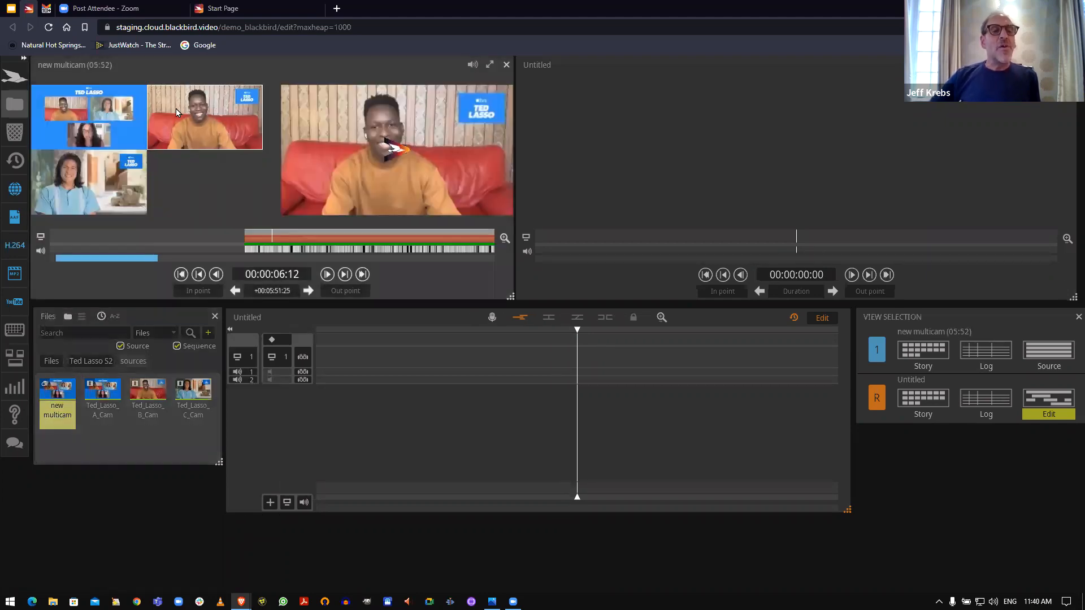
{"action": "left_click", "coordinate": [133, 114]}
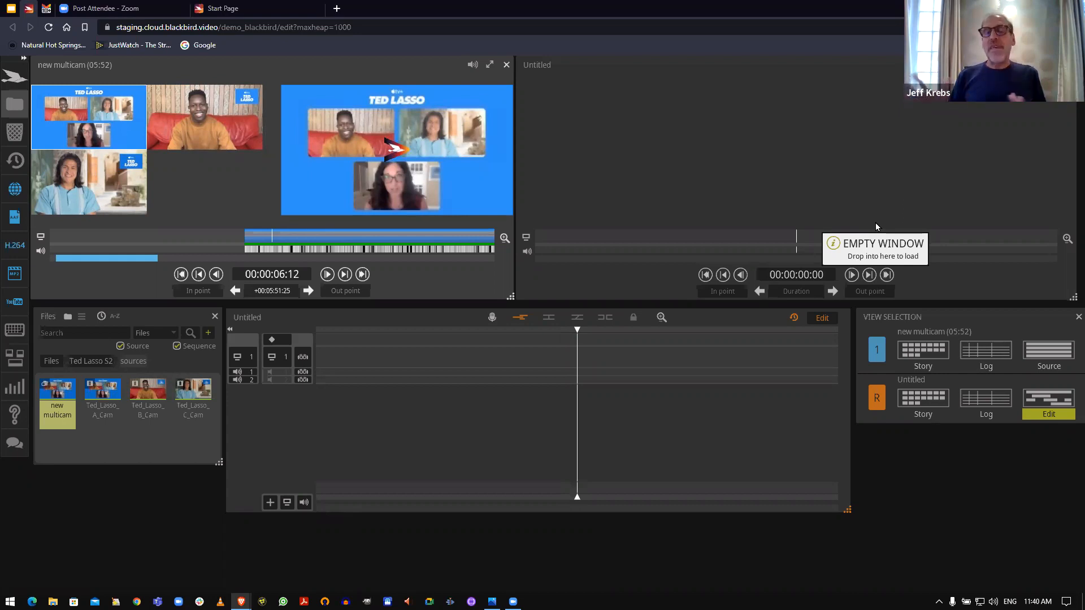
Step: Open new multicam for syncing in an enlarged viewer and display the cameras' audio waveforms near the start
{"action": "left_click", "coordinate": [185, 106]}
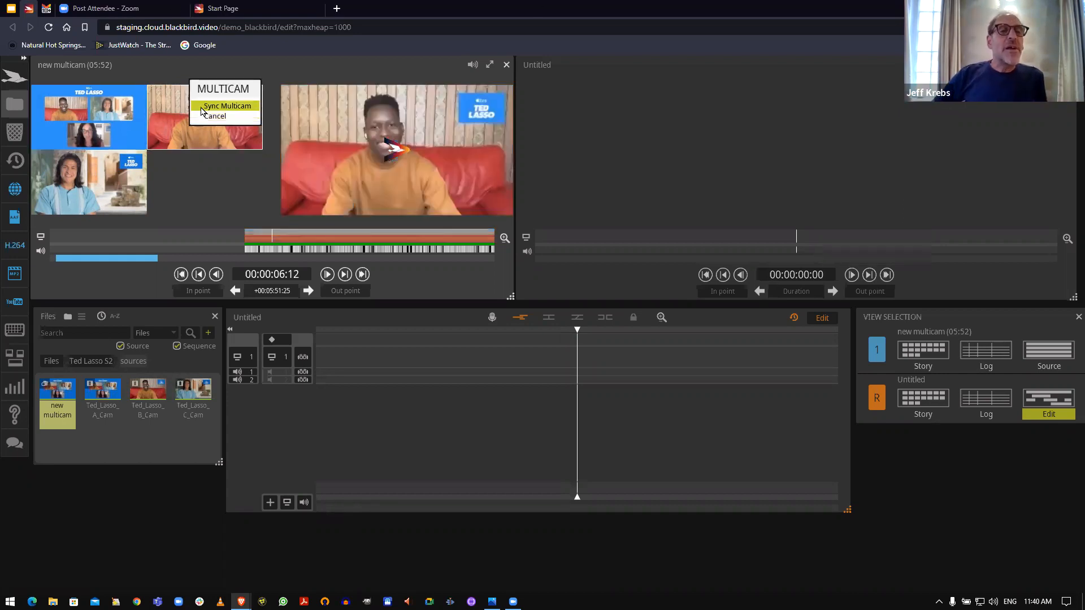
{"action": "left_click", "coordinate": [226, 106]}
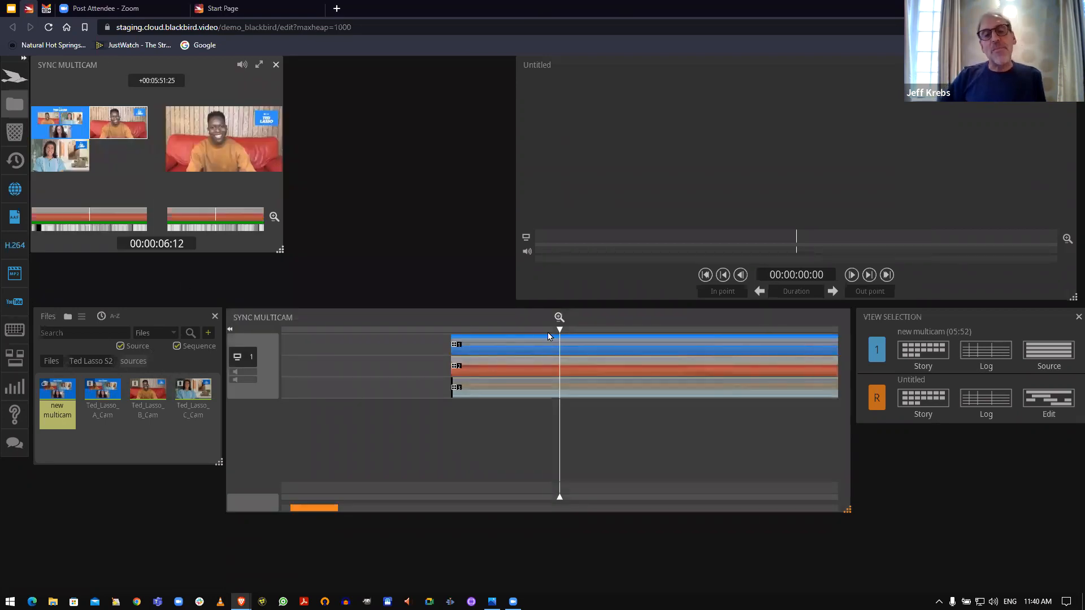
{"action": "mouse_move", "coordinate": [559, 323]}
{"action": "left_mouse_down"}
{"action": "mouse_move", "coordinate": [582, 336]}
{"action": "mouse_move", "coordinate": [532, 334]}
{"action": "mouse_move", "coordinate": [555, 334]}
{"action": "left_mouse_up"}
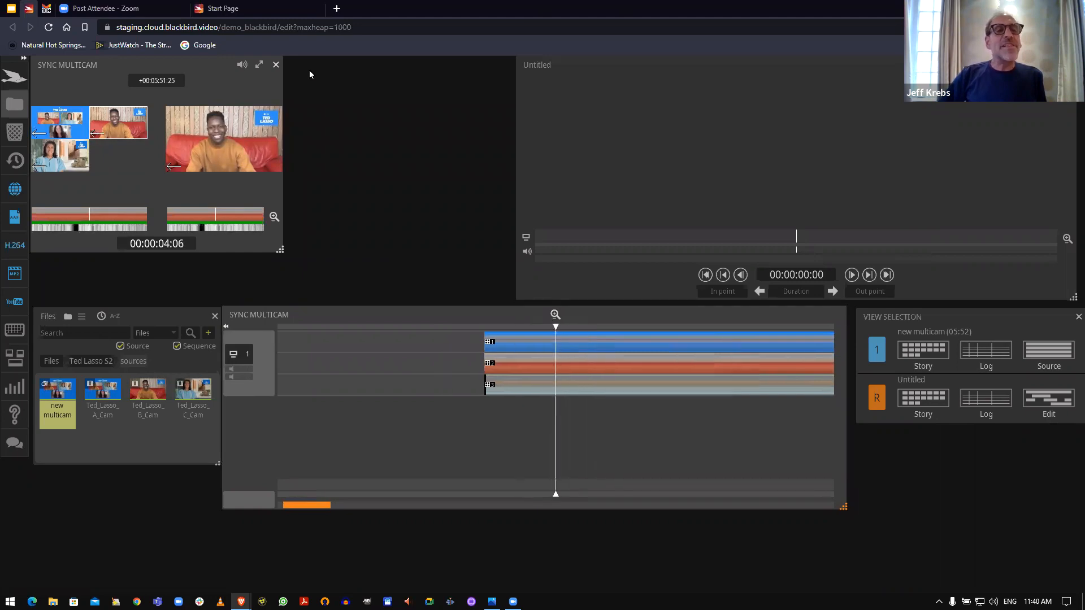
{"action": "left_click", "coordinate": [260, 64]}
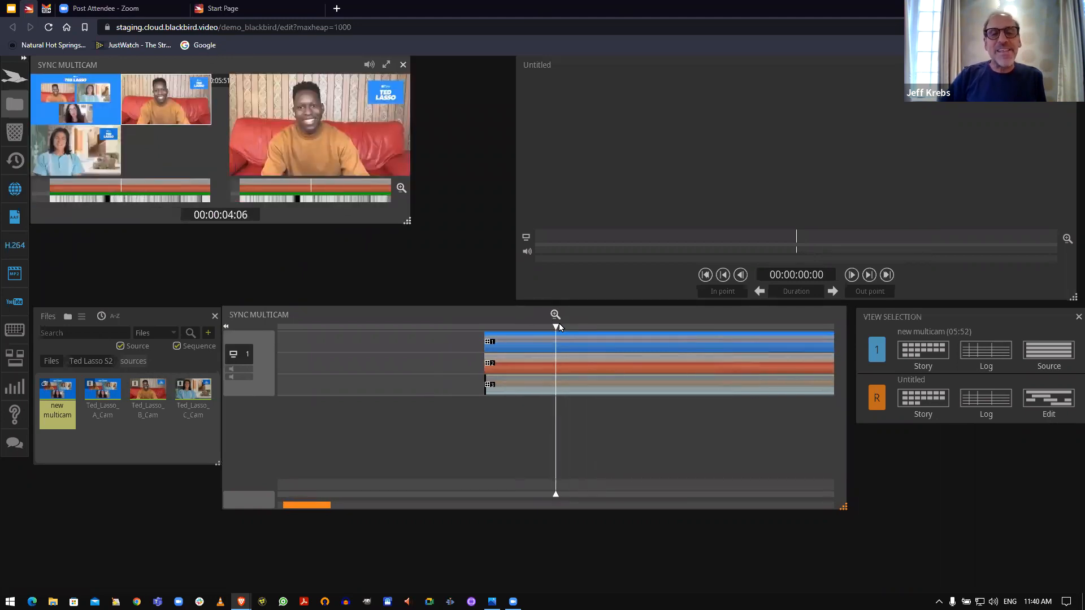
{"action": "left_click_drag", "start_coordinate": [555, 326], "coordinate": [512, 327]}
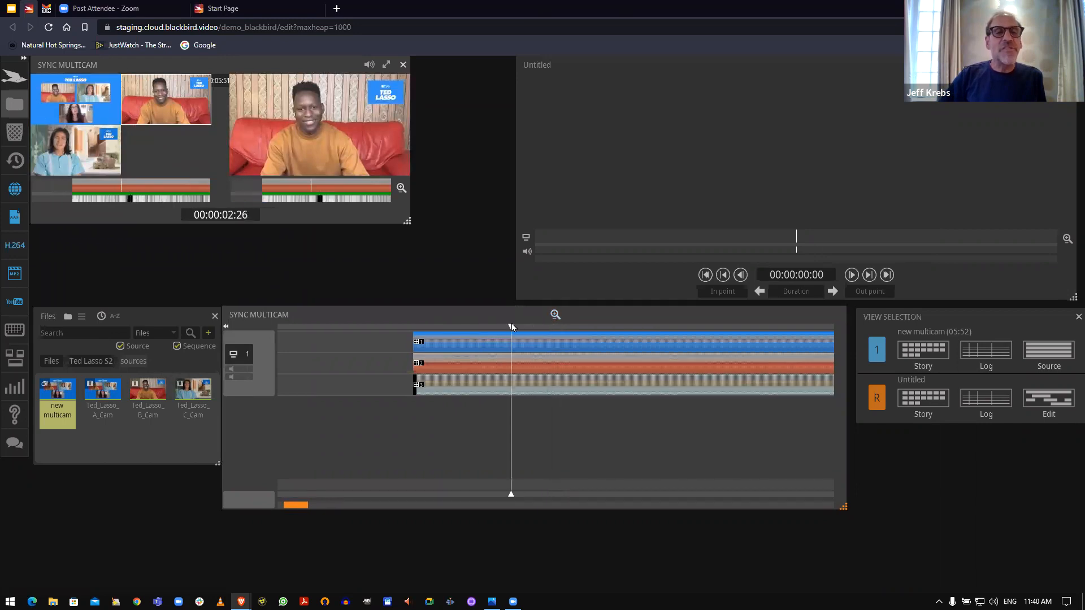
{"action": "left_click", "coordinate": [237, 370]}
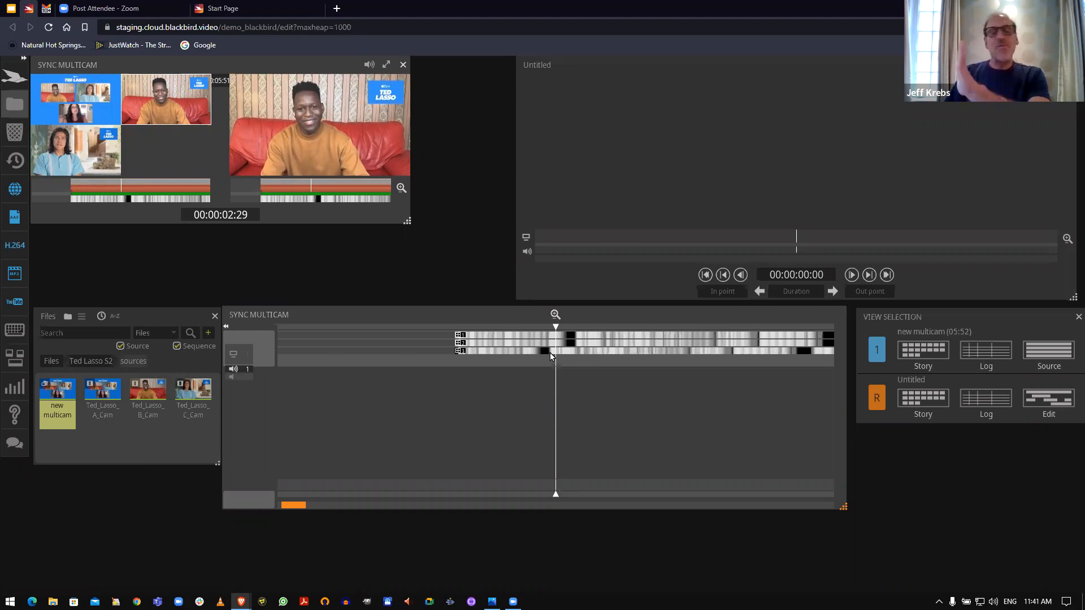
Step: Shift the third camera's audio until its silent gap lines up with the other two cameras, and close the multicam sync
{"action": "left_click_drag", "start_coordinate": [548, 351], "coordinate": [571, 355]}
{"action": "scroll", "coordinate": [571, 355], "scroll_direction": "up", "scroll_amount": 3}
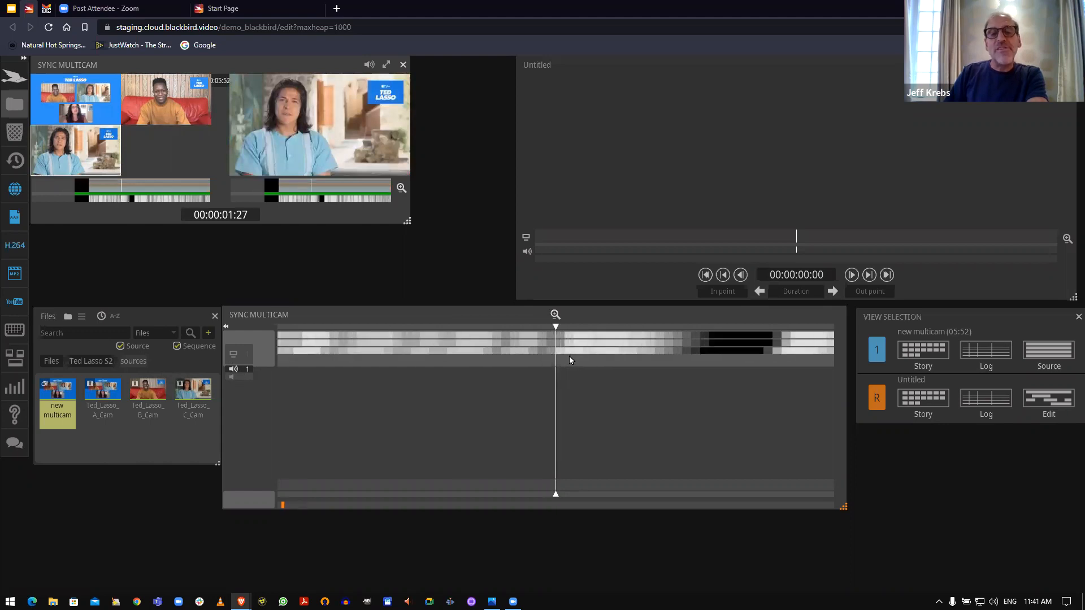
{"action": "key", "text": "Right"}
{"action": "key", "text": "Right"}
{"action": "key", "text": "Right"}
{"action": "left_click_drag", "start_coordinate": [595, 351], "coordinate": [598, 352]}
{"action": "scroll", "coordinate": [598, 351], "scroll_direction": "down", "scroll_amount": 3}
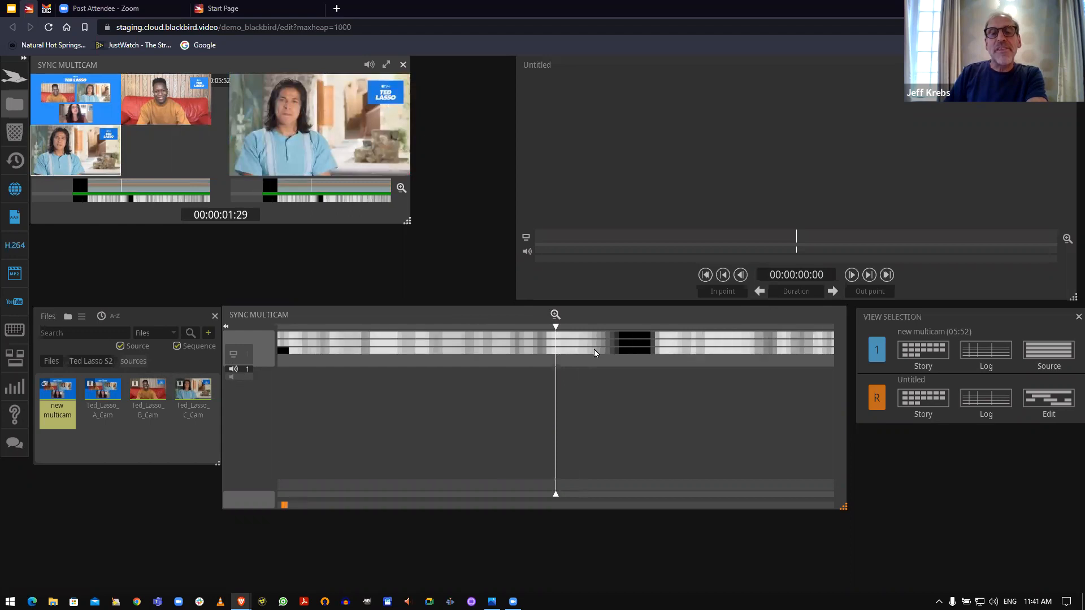
{"action": "scroll", "coordinate": [595, 351], "scroll_direction": "down", "scroll_amount": 3}
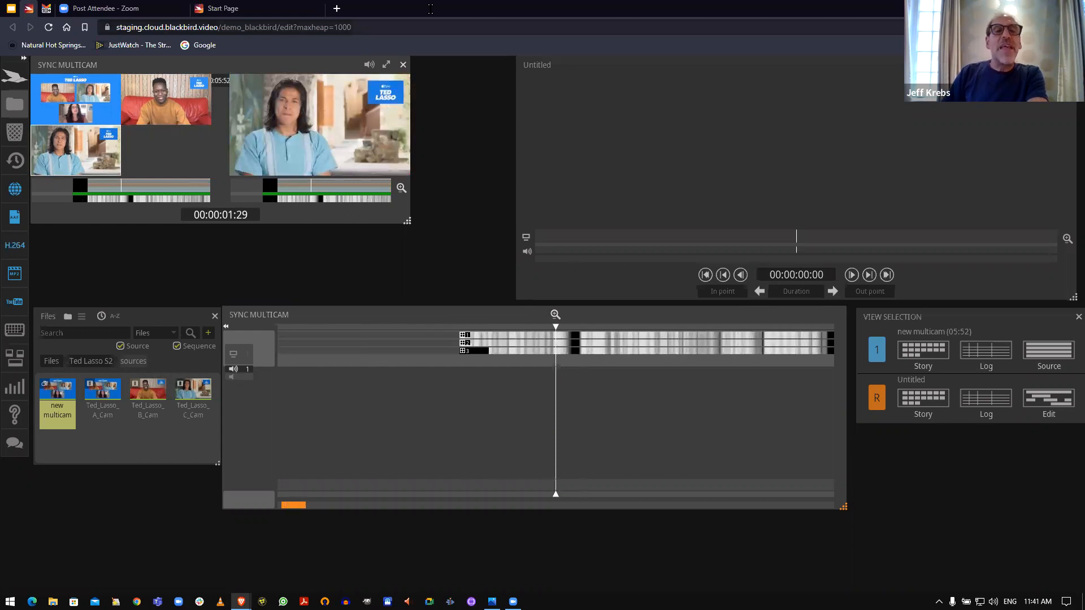
{"action": "left_click", "coordinate": [403, 64]}
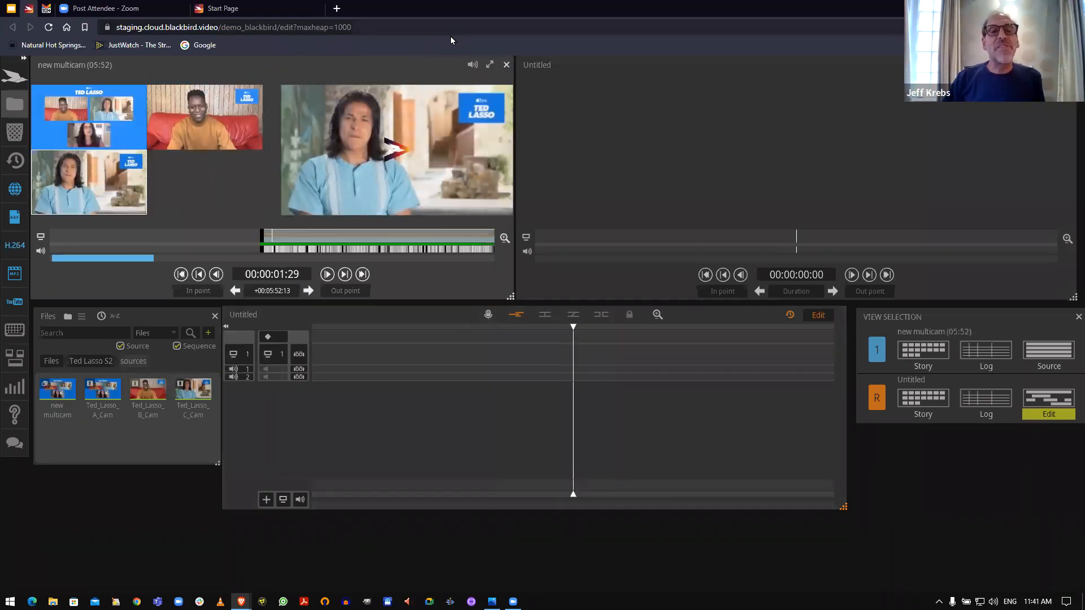
Step: Lower the source viewer's volume and play new multicam from near its start to check the cameras' sync
{"action": "left_click", "coordinate": [474, 65]}
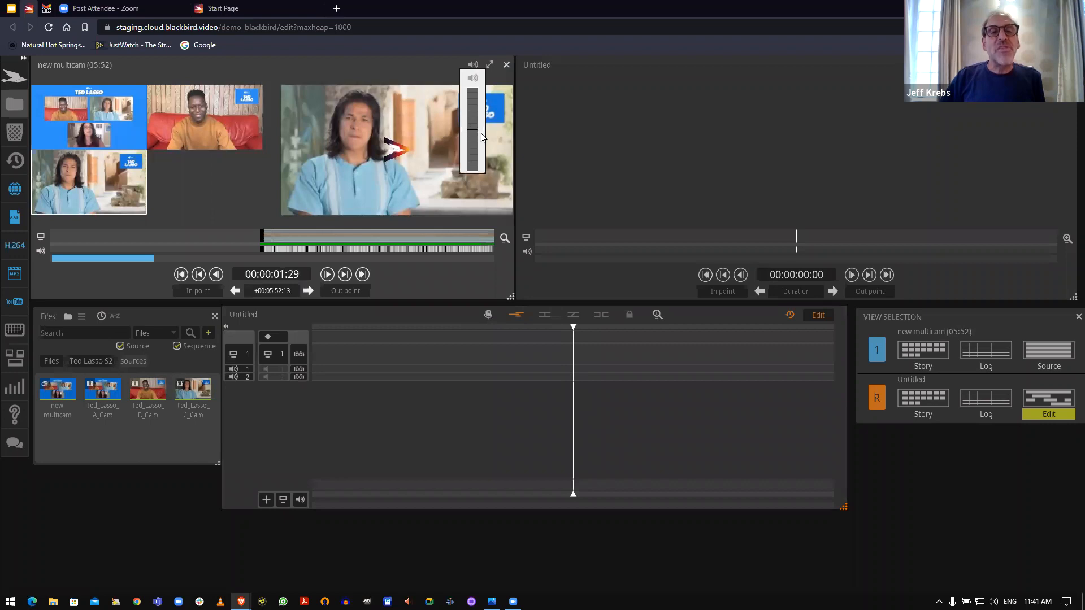
{"action": "left_click_drag", "start_coordinate": [476, 143], "coordinate": [475, 154]}
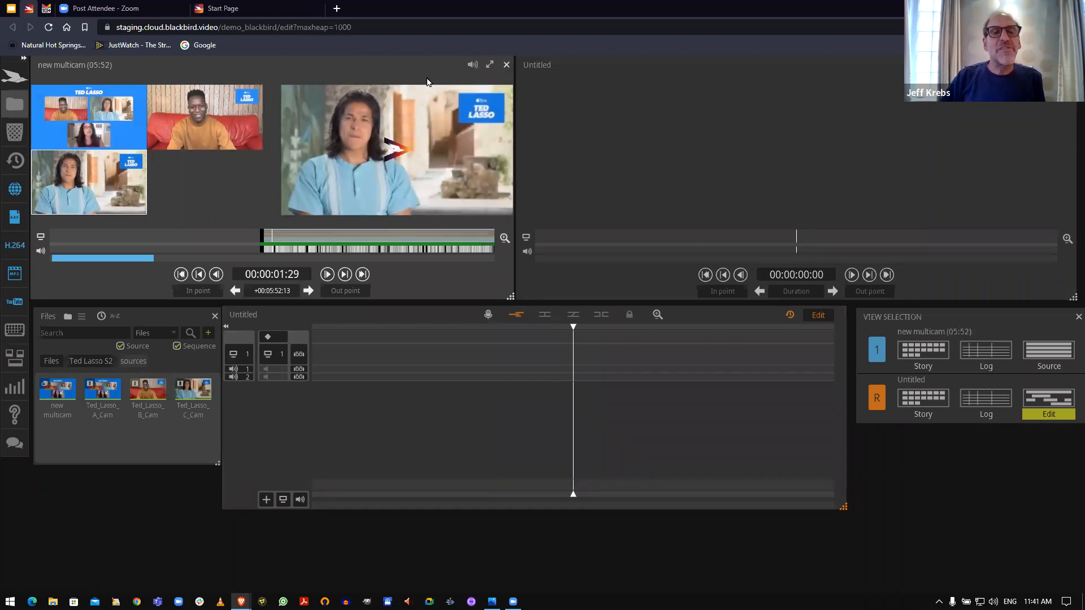
{"action": "key", "text": "Right"}
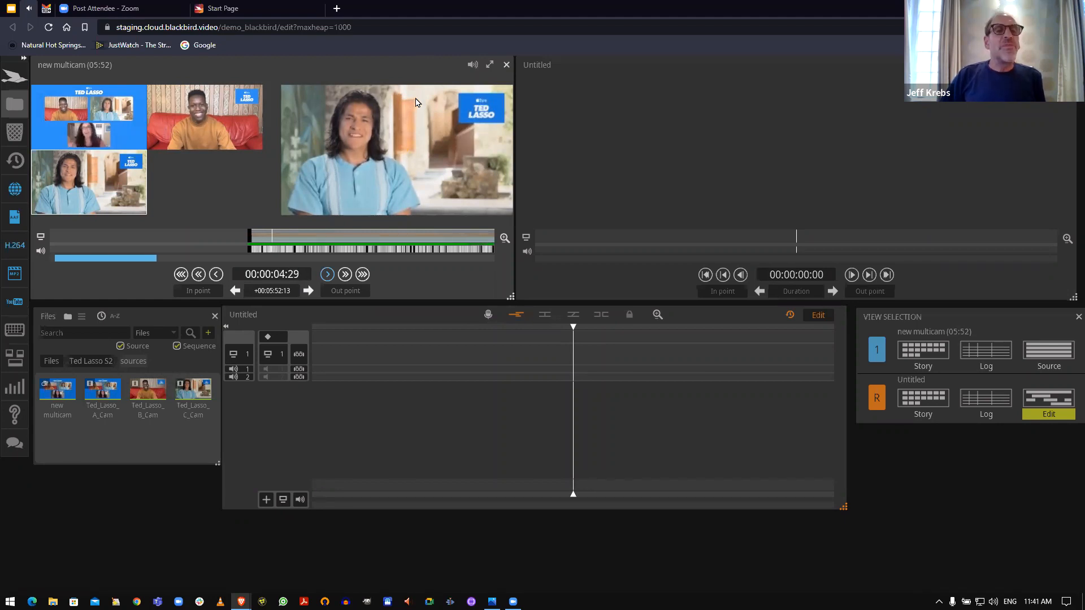
{"action": "key", "text": "space"}
{"action": "key", "text": "space"}
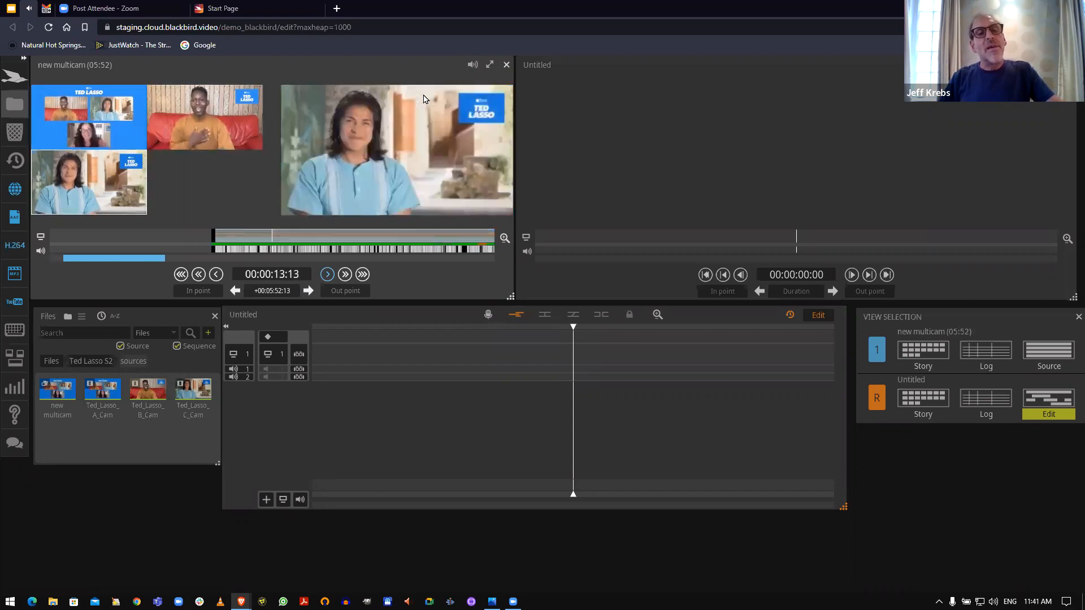
{"action": "key", "text": "space"}
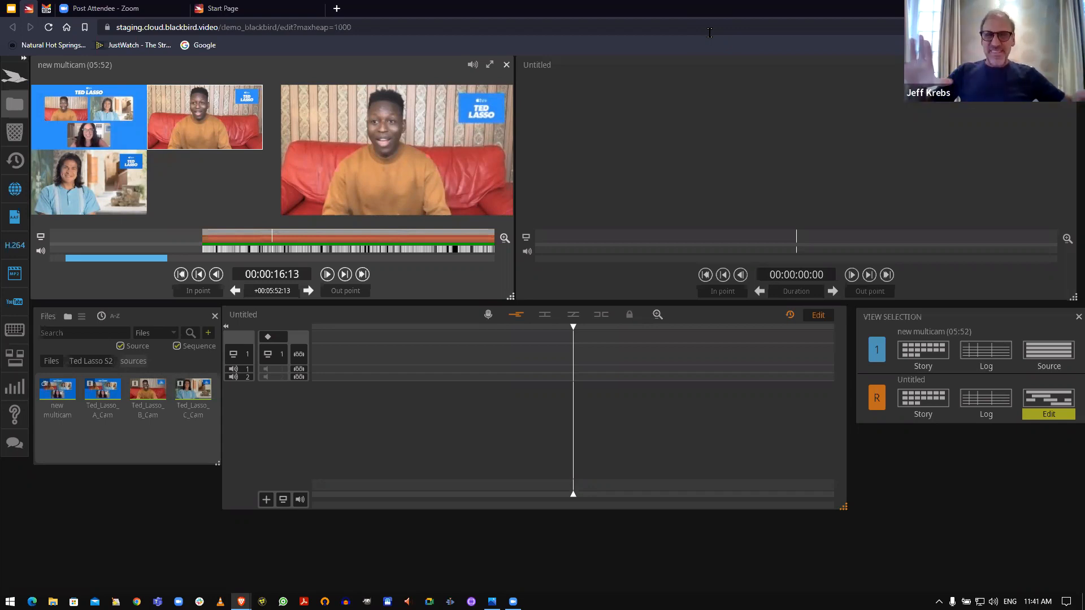
Step: Show new multicam's log in a taller window and jump to the Question entry starting at 00:01:27:20
{"action": "left_click", "coordinate": [975, 351]}
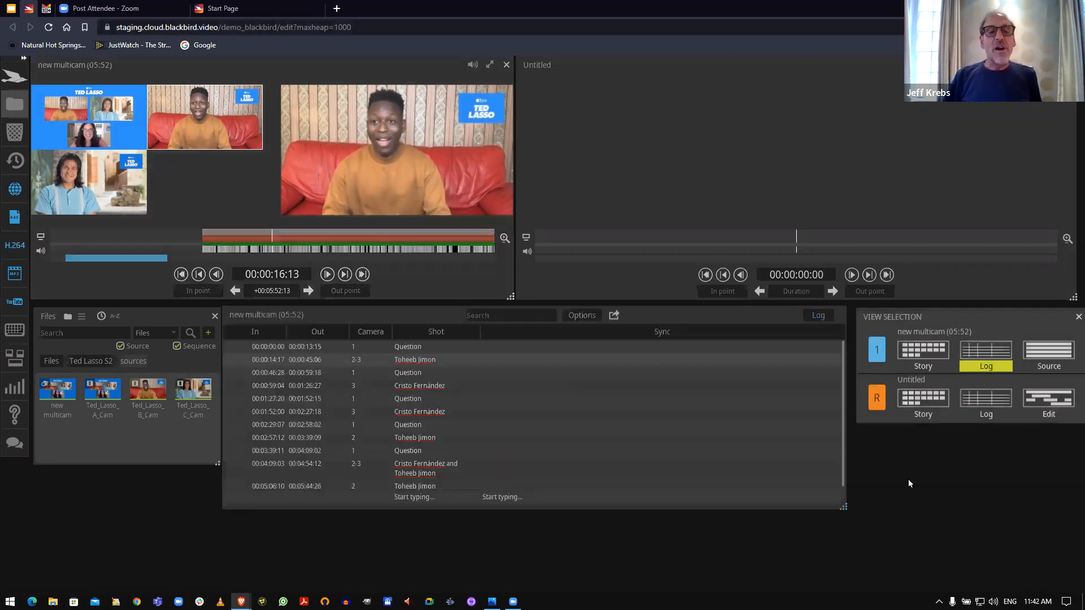
{"action": "left_click_drag", "start_coordinate": [849, 508], "coordinate": [841, 538]}
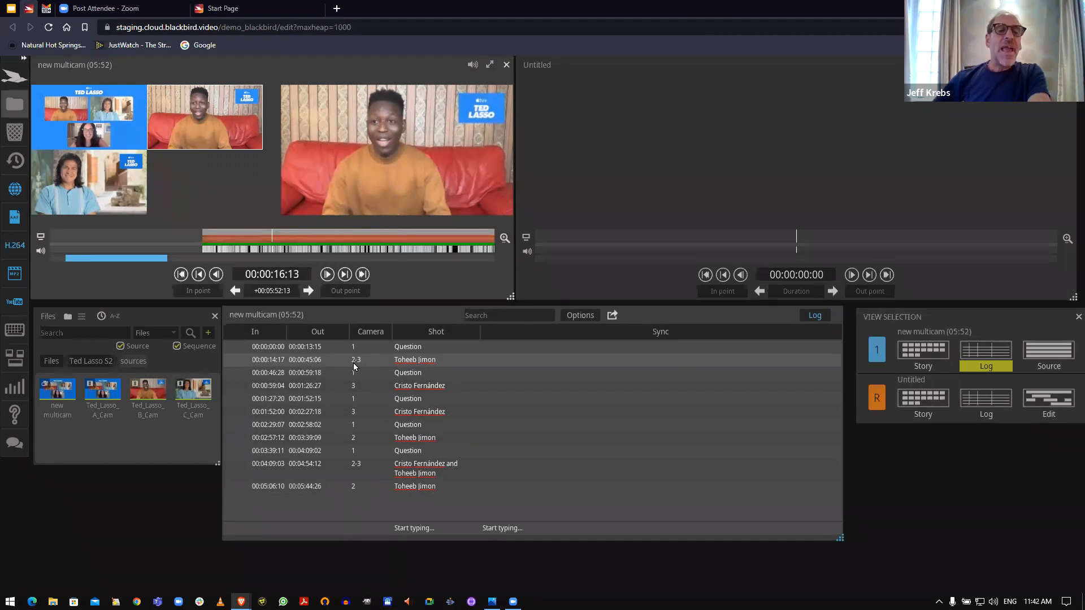
{"action": "left_click", "coordinate": [268, 400]}
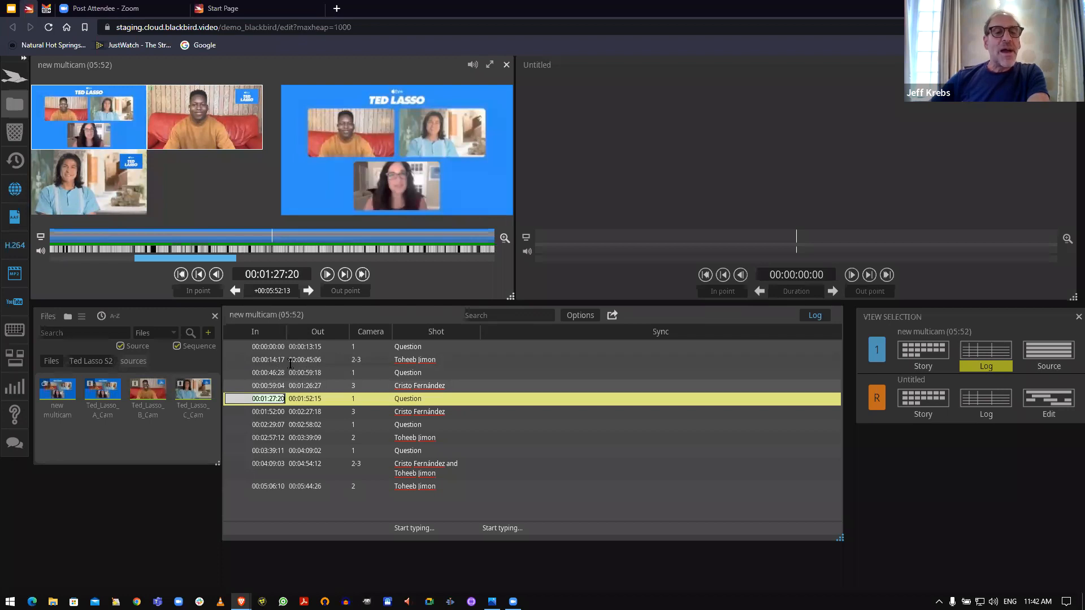
Step: Jump through several log entries' In points up to the Question at 00:03:39:11, and view that entry's camera choices without changing them
{"action": "left_click", "coordinate": [274, 373]}
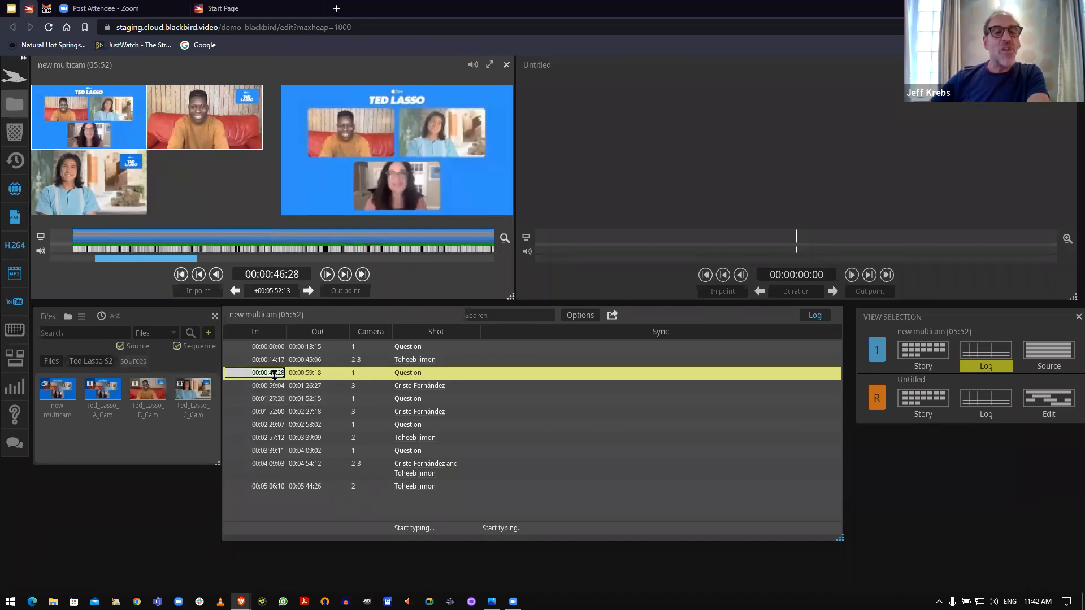
{"action": "left_click", "coordinate": [271, 386]}
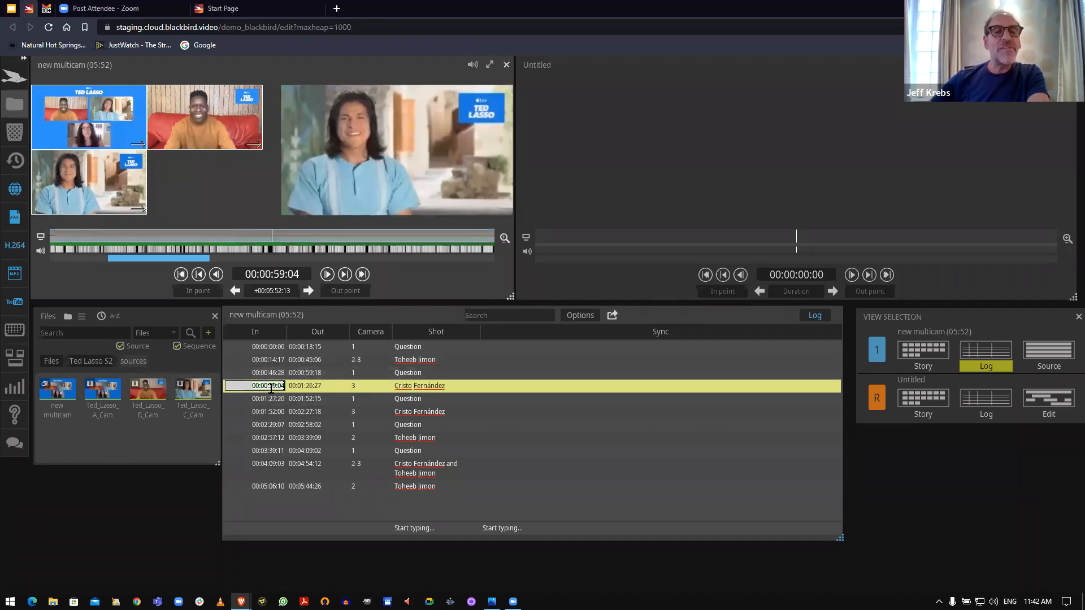
{"action": "left_click", "coordinate": [270, 412]}
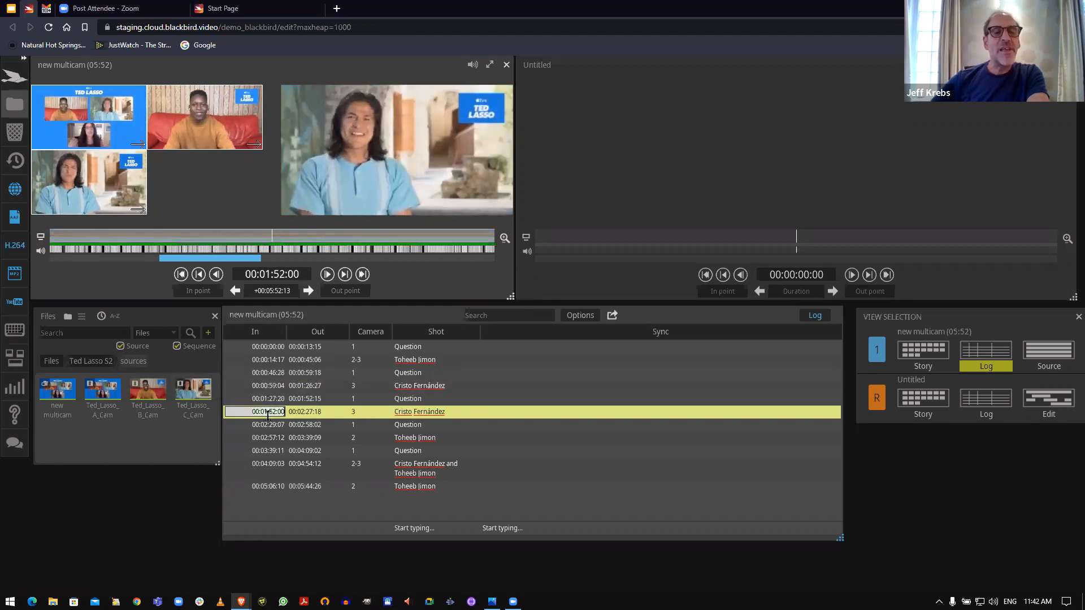
{"action": "left_click", "coordinate": [267, 438]}
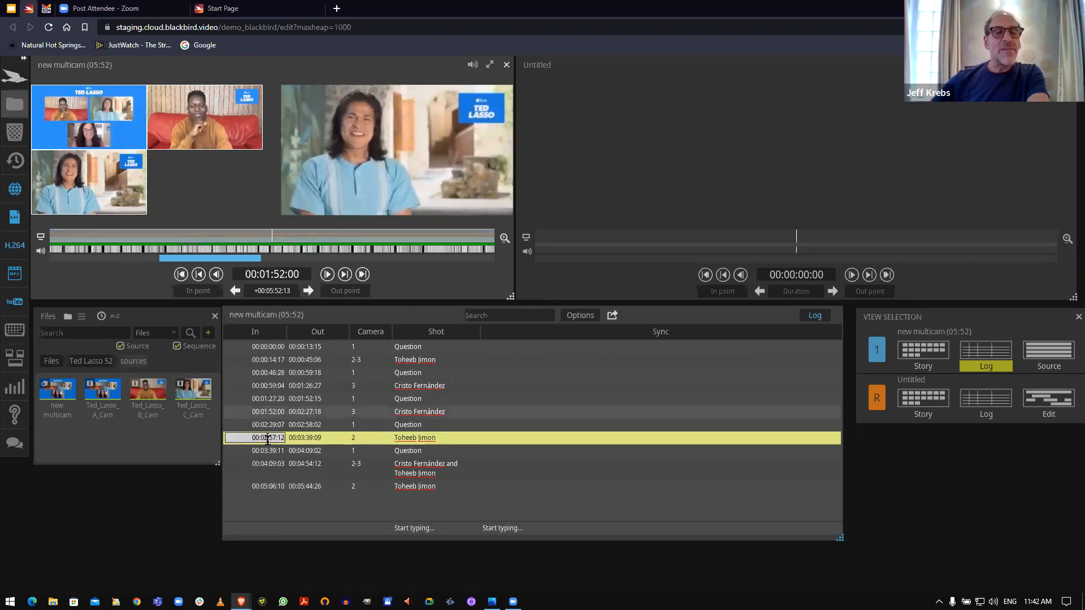
{"action": "key", "text": "Down"}
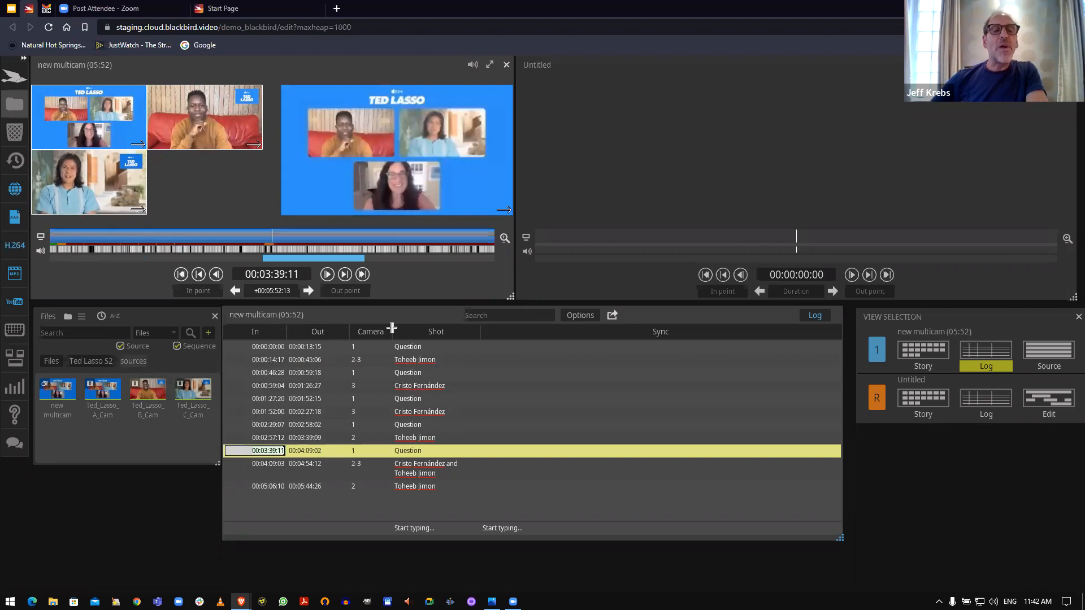
{"action": "left_click", "coordinate": [357, 451]}
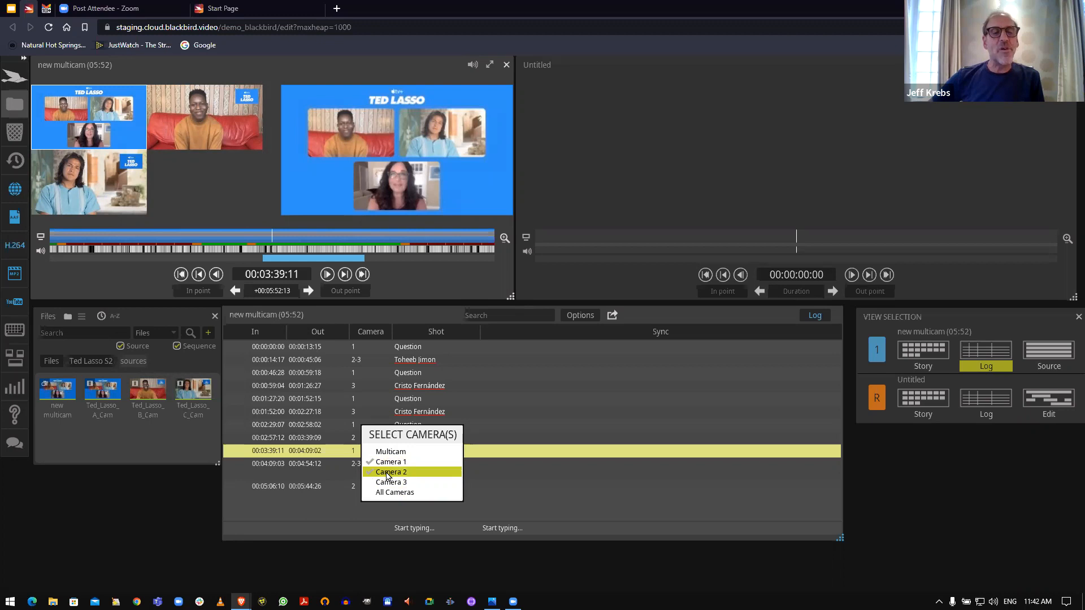
{"action": "left_click", "coordinate": [276, 513]}
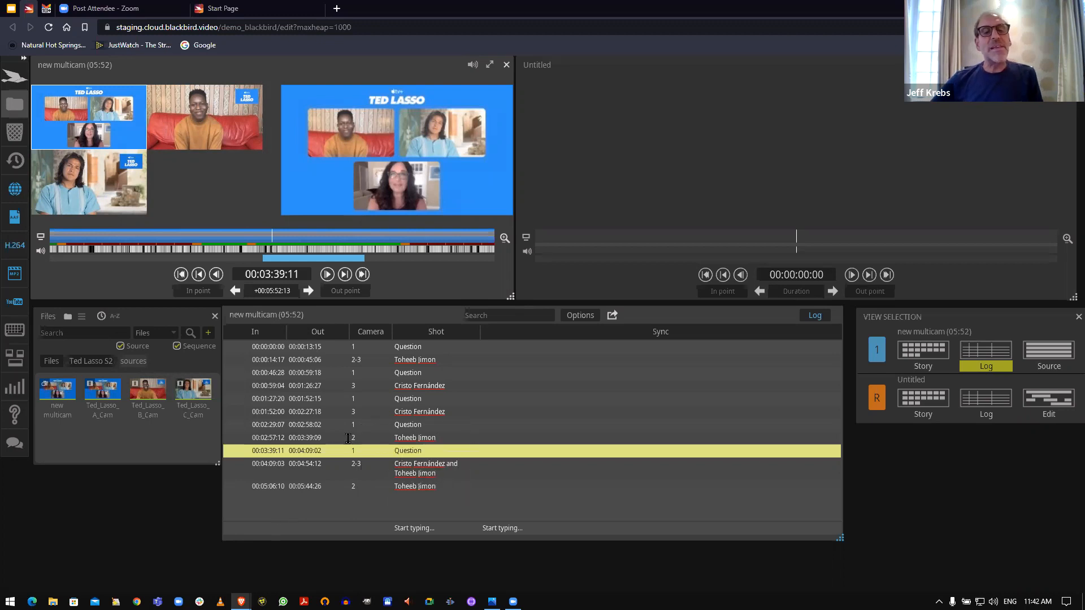
Step: Select the Question entries starting at 00:00:00:00, 00:01:27:20, 00:02:29:07 and 00:03:39:11, and add them together to the empty Untitled sequence
{"action": "left_click", "coordinate": [404, 347]}
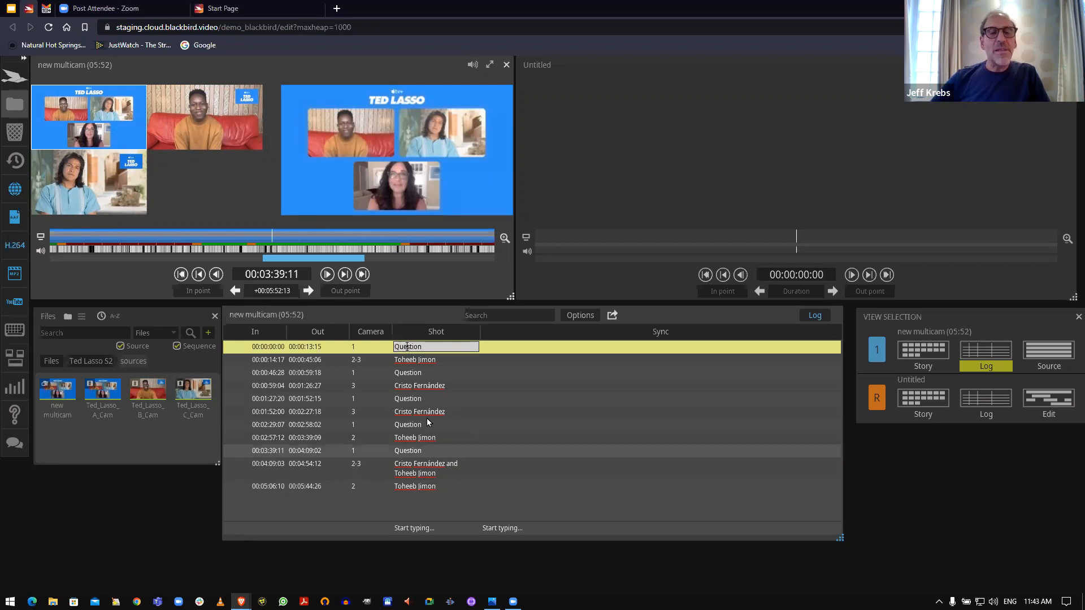
{"action": "key", "text": "Return"}
{"action": "left_click", "coordinate": [409, 424], "text": "ctrl"}
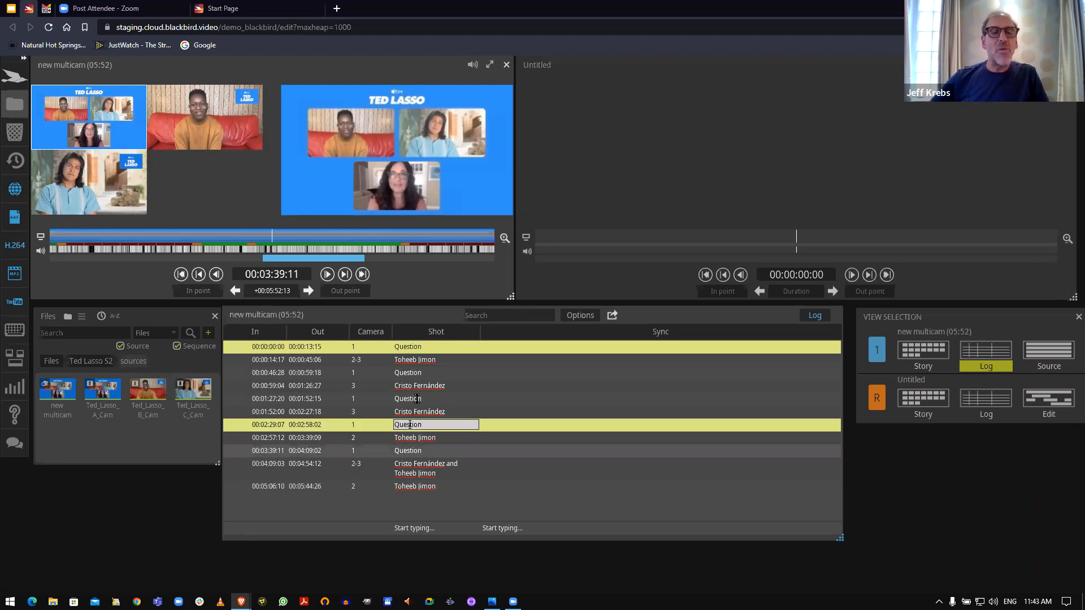
{"action": "left_click", "coordinate": [413, 399], "text": "ctrl"}
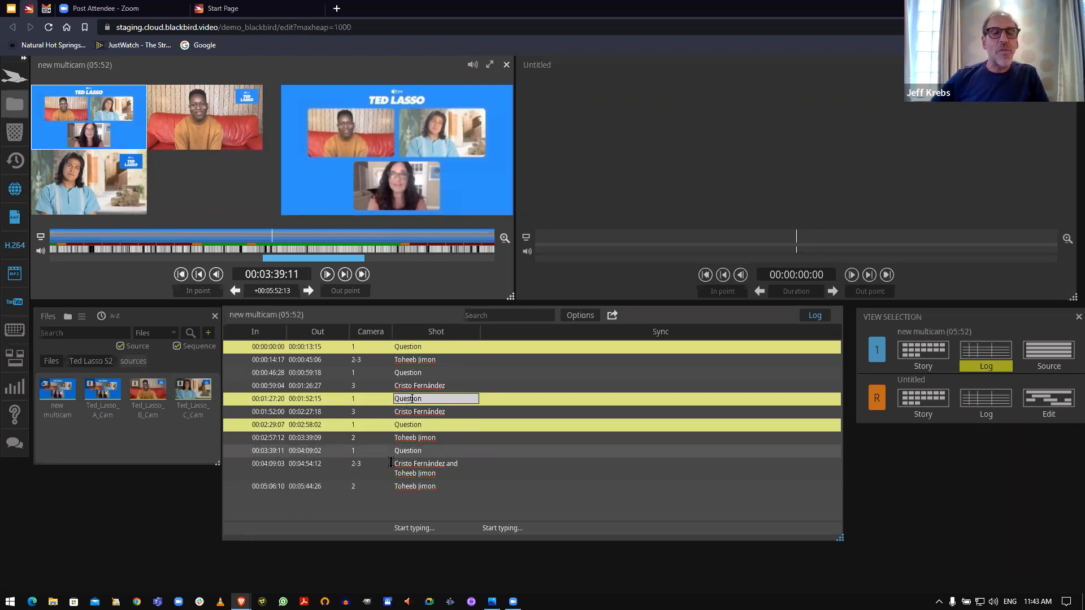
{"action": "left_click", "coordinate": [403, 450], "text": "ctrl"}
{"action": "left_click_drag", "start_coordinate": [404, 398], "coordinate": [784, 135]}
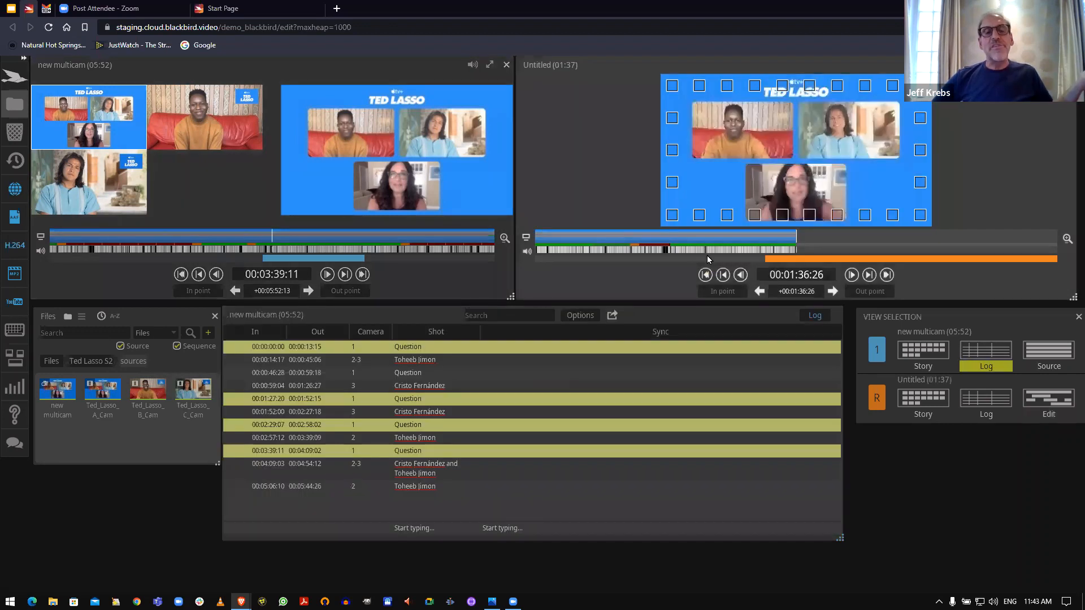
Step: Show the Untitled sequence in the Edit view, check the assembled Question clips, and clear them from it
{"action": "left_click", "coordinate": [1053, 399]}
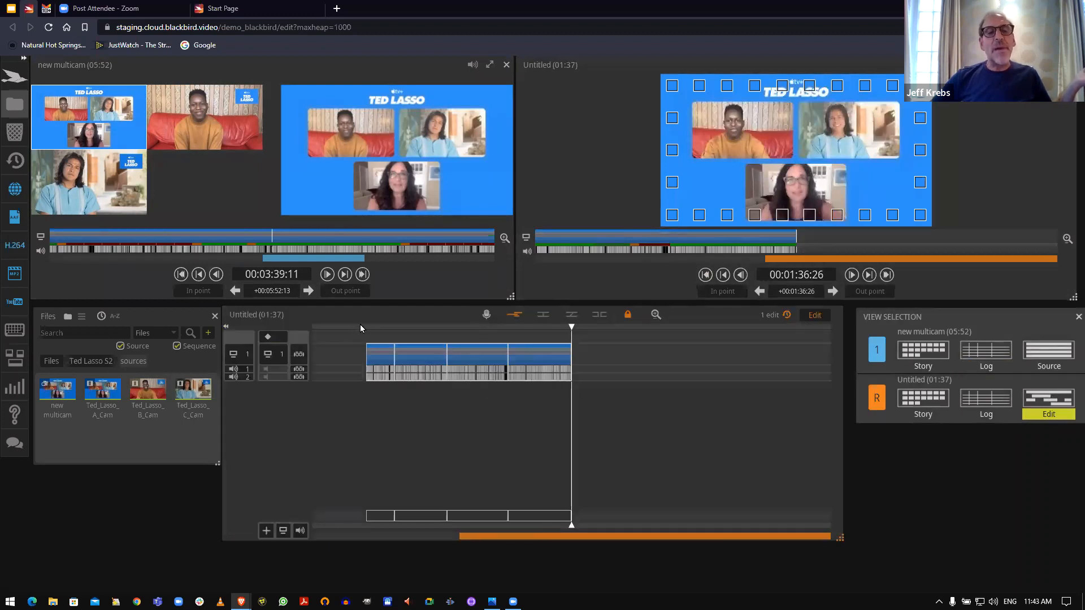
{"action": "left_click_drag", "start_coordinate": [374, 339], "coordinate": [416, 339]}
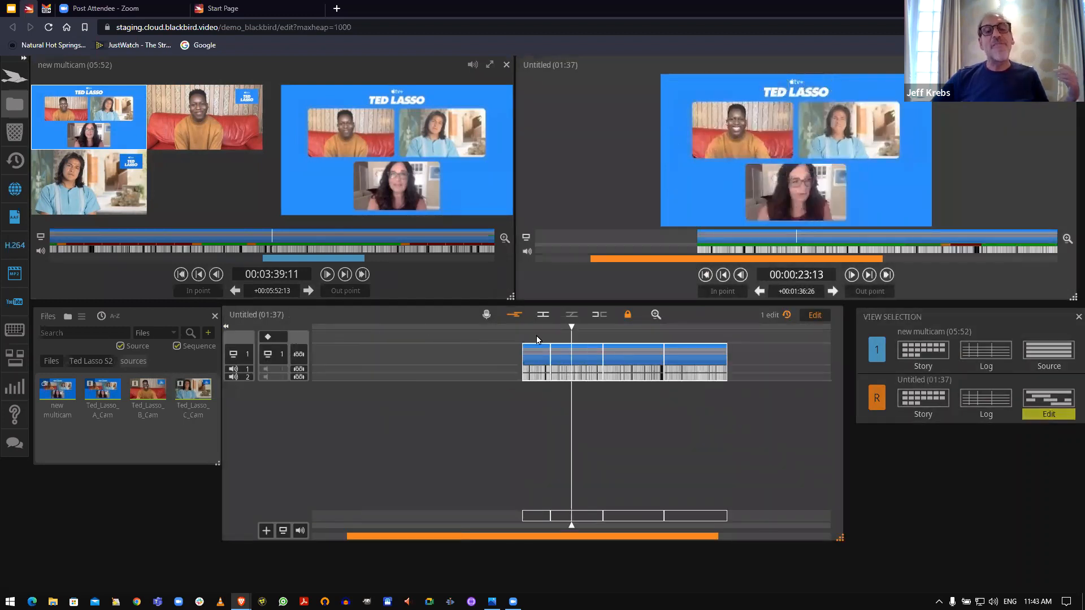
{"action": "left_click", "coordinate": [620, 329]}
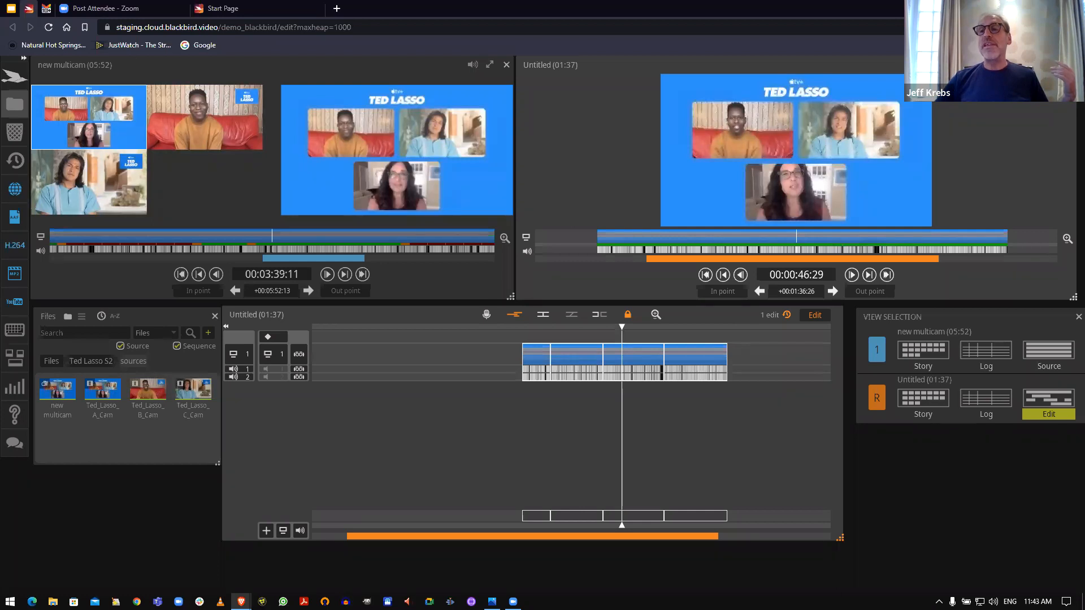
{"action": "left_click", "coordinate": [800, 208]}
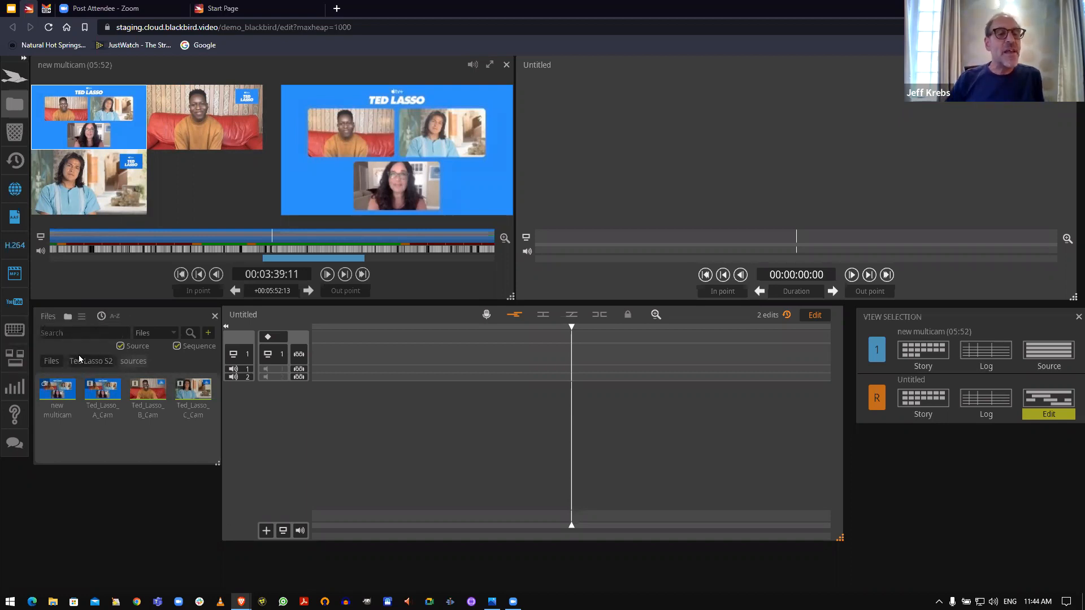
Step: Find Edit in Progress in the Edits folder of Ted Lasso S2 and load it in place of the empty Untitled sequence
{"action": "left_click", "coordinate": [79, 357]}
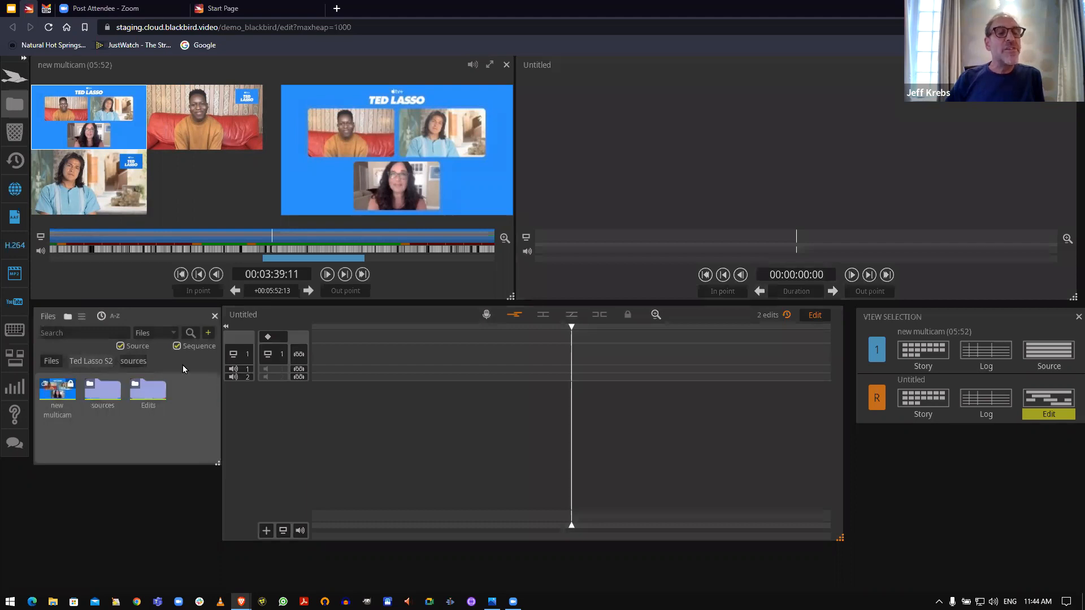
{"action": "left_click", "coordinate": [153, 384]}
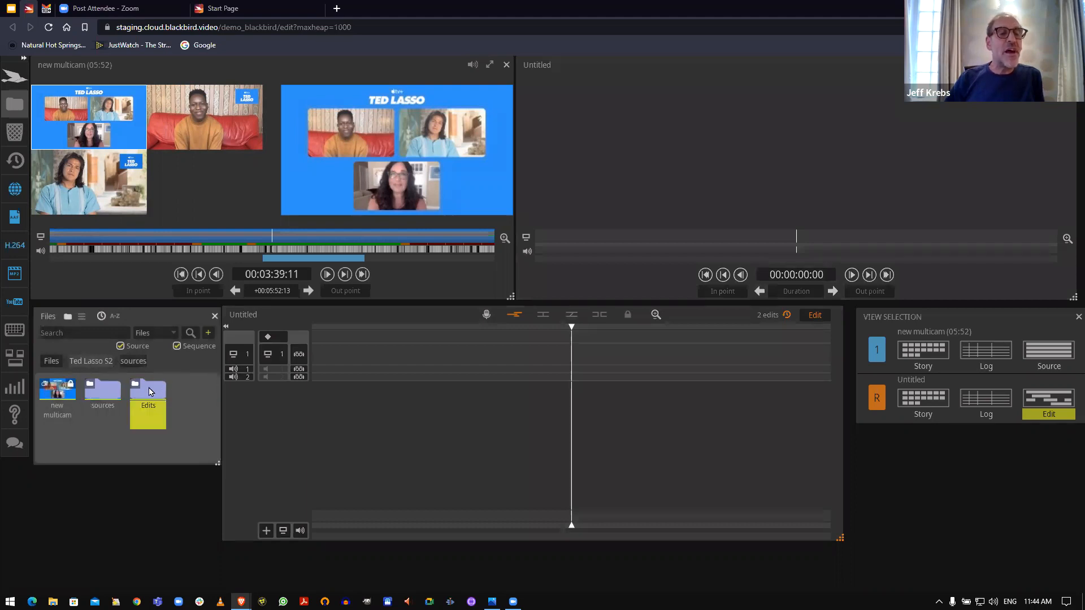
{"action": "double_click", "coordinate": [149, 391]}
{"action": "left_click_drag", "start_coordinate": [55, 397], "coordinate": [720, 110]}
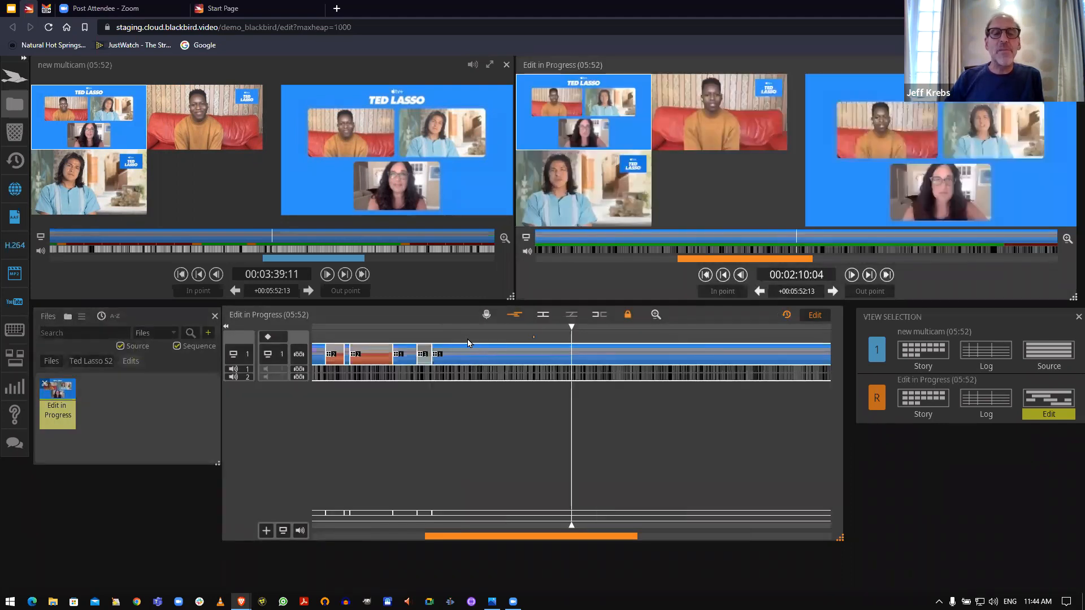
Step: Zoom the Edit in Progress timeline in around 00:00:54:28 and mute both audio tracks
{"action": "left_click", "coordinate": [424, 337]}
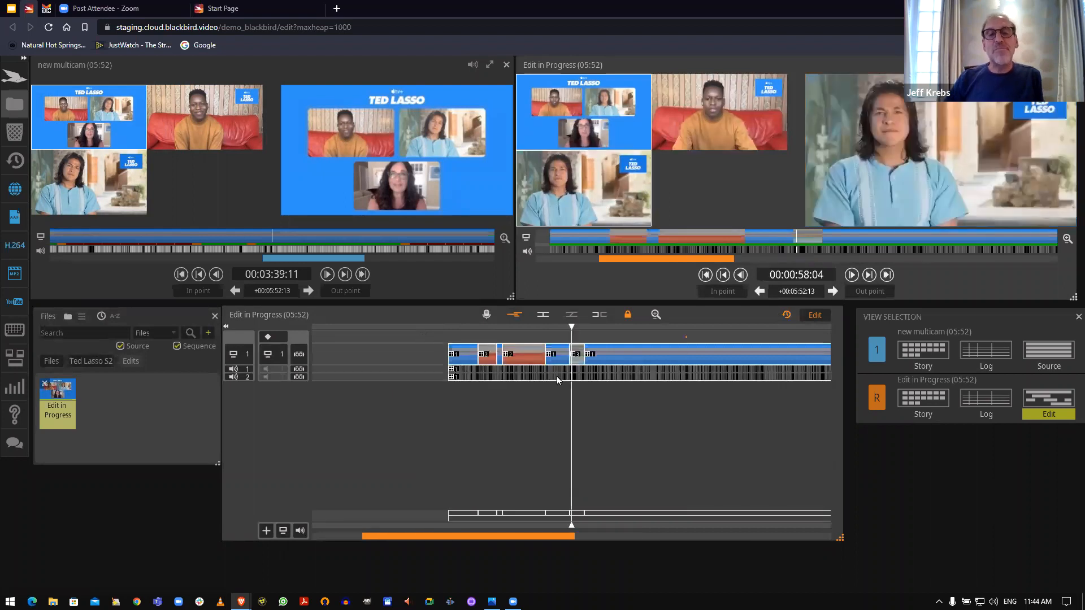
{"action": "scroll", "coordinate": [556, 374], "scroll_direction": "up", "scroll_amount": 3}
{"action": "left_click_drag", "start_coordinate": [546, 344], "coordinate": [572, 345]}
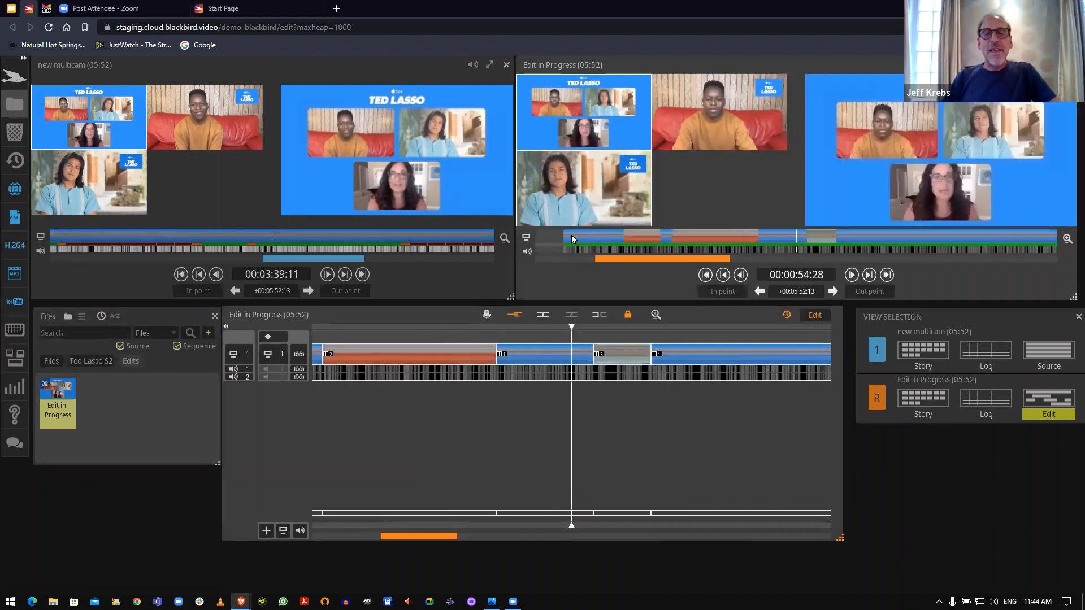
{"action": "left_click", "coordinate": [302, 370]}
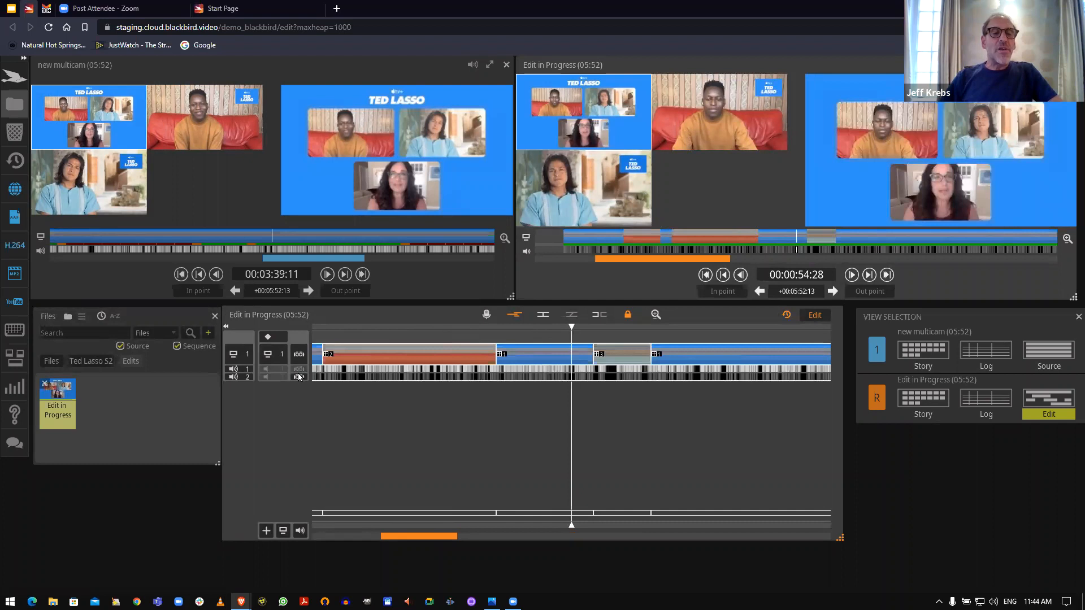
{"action": "left_click", "coordinate": [300, 377]}
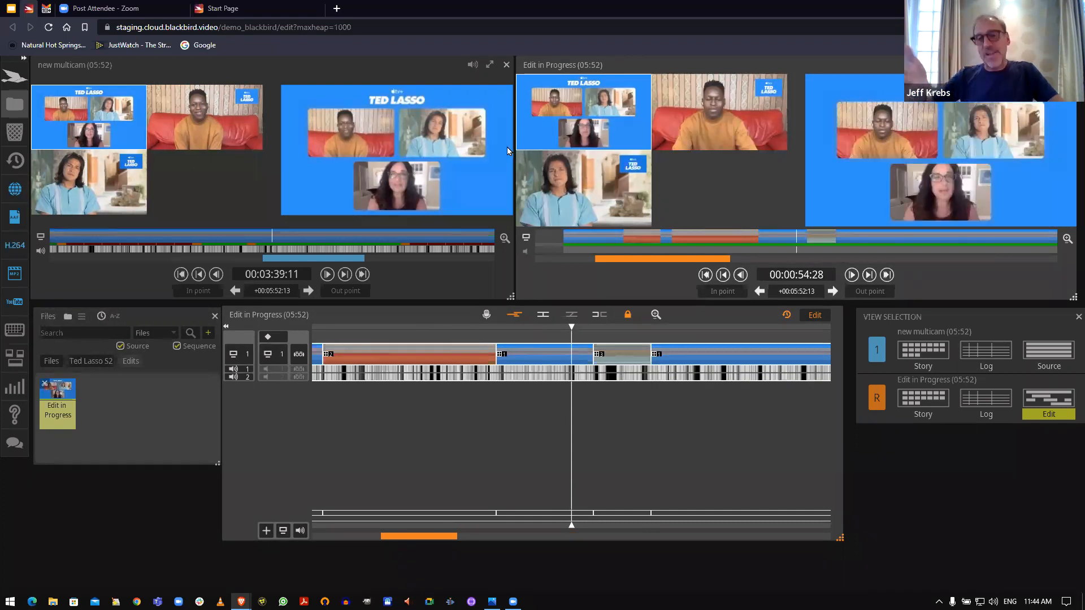
Step: Play into the camera 3 clip, pause at 00:01:02:23, and cycle that clip through cameras 1, 2 and 3, ending on camera 3
{"action": "key", "text": "space"}
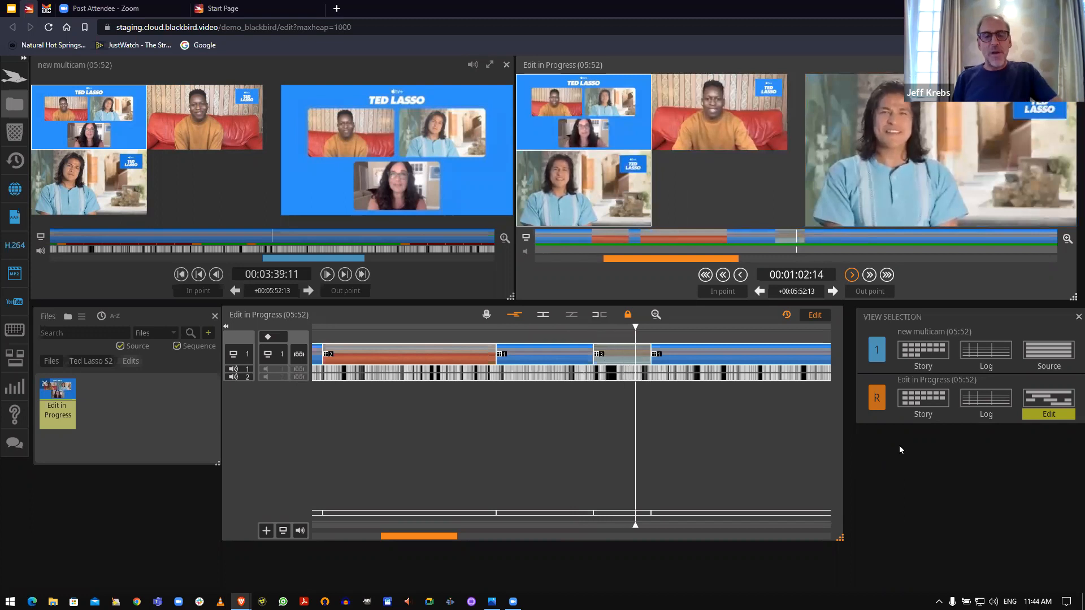
{"action": "key", "text": "space"}
{"action": "key", "text": "2"}
{"action": "key", "text": "3"}
{"action": "key", "text": "2"}
{"action": "key", "text": "1"}
{"action": "key", "text": "2"}
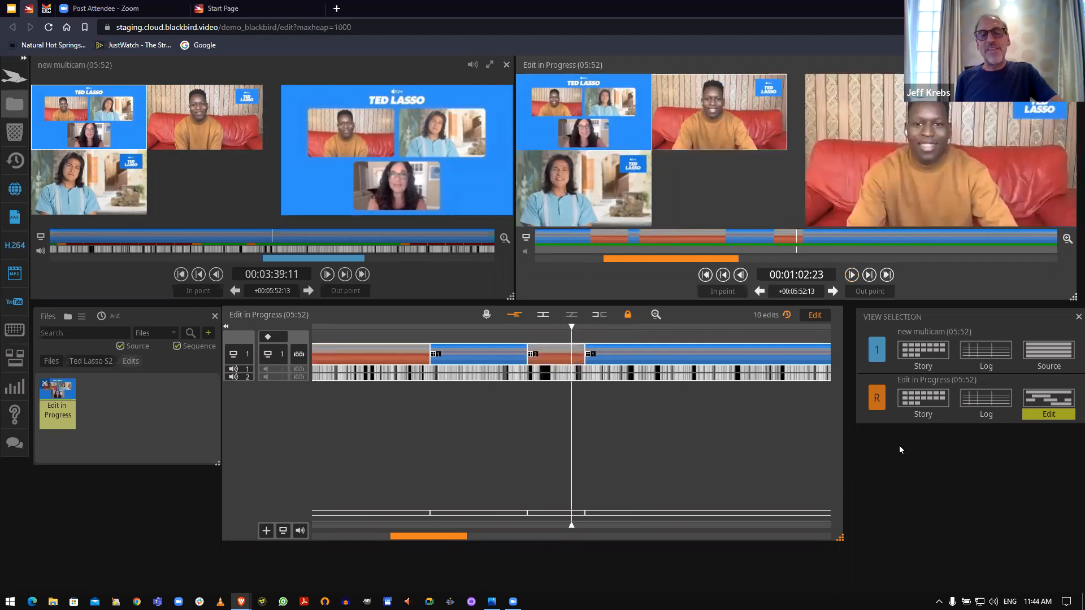
{"action": "key", "text": "3"}
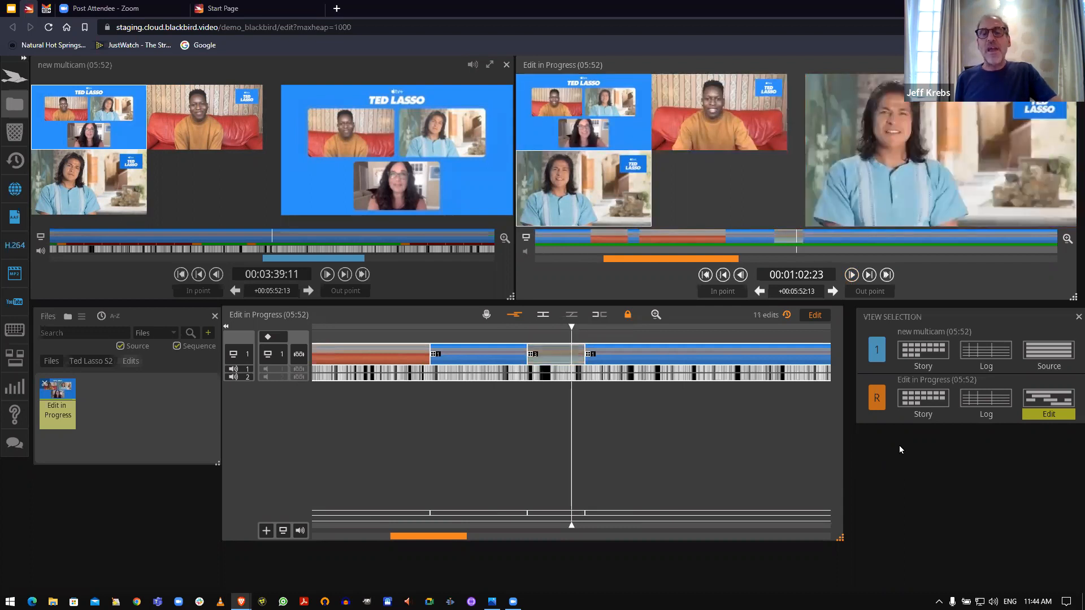
{"action": "key", "text": "2"}
{"action": "key", "text": "1"}
{"action": "key", "text": "2"}
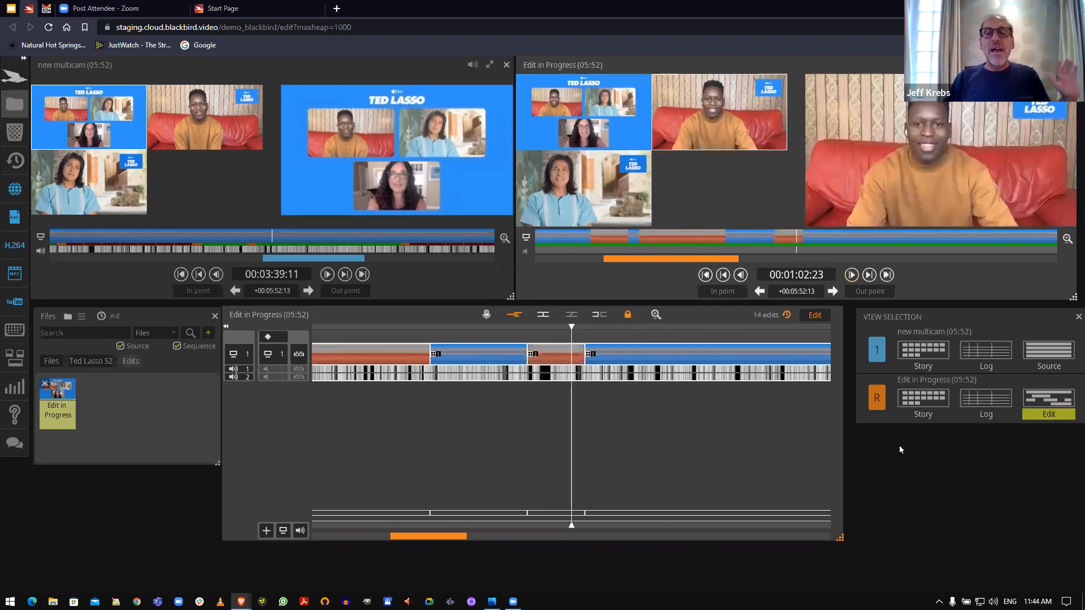
{"action": "key", "text": "3"}
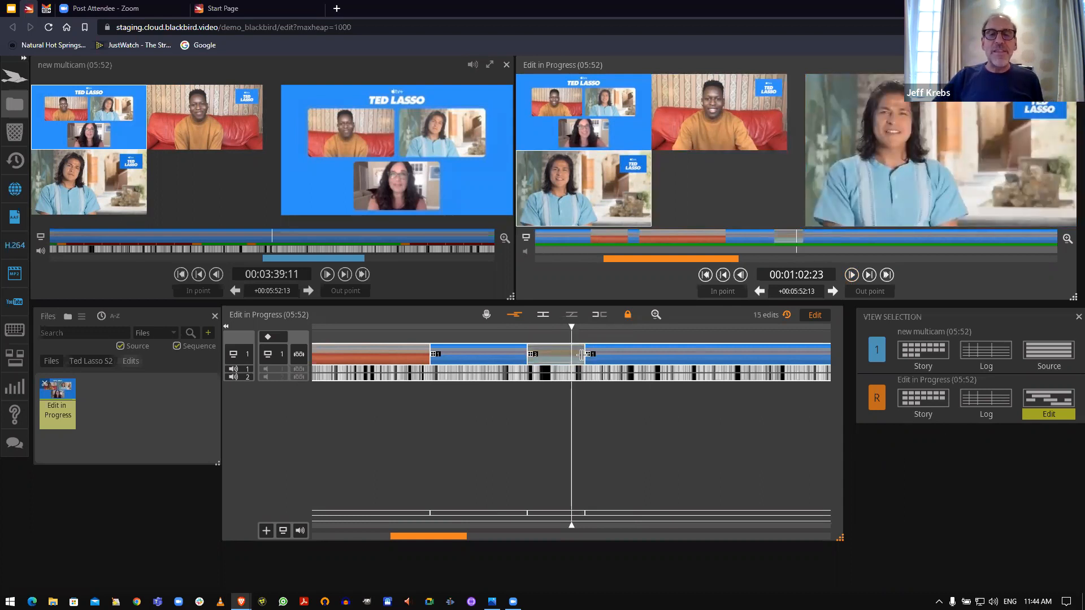
Step: Trim the end of the camera 3 clip back to 00:01:04:02 and unmute both audio tracks
{"action": "left_click_drag", "start_coordinate": [579, 355], "coordinate": [583, 358]}
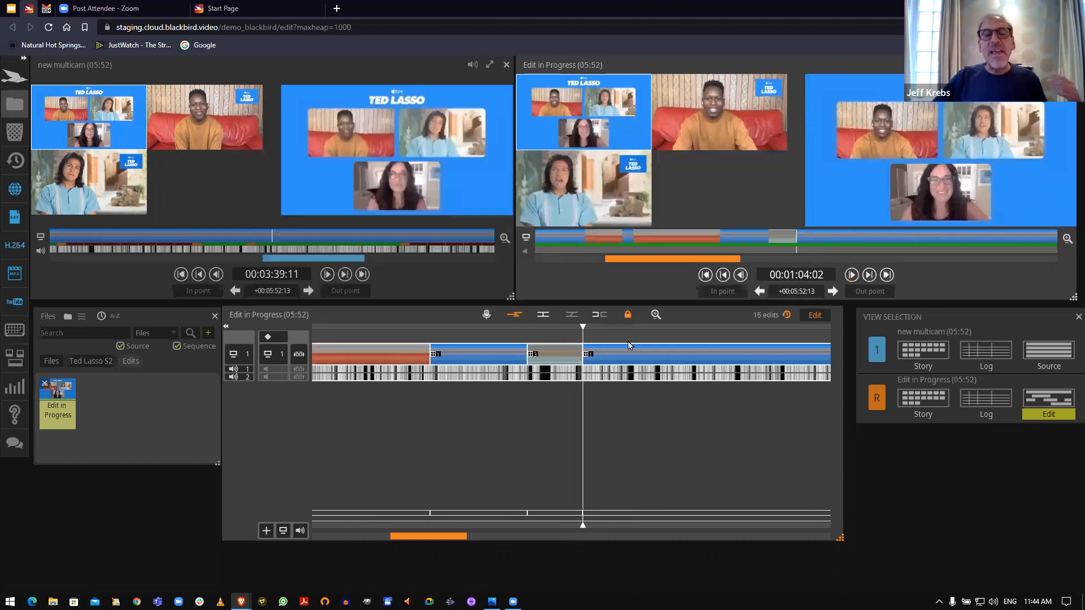
{"action": "left_click", "coordinate": [625, 345]}
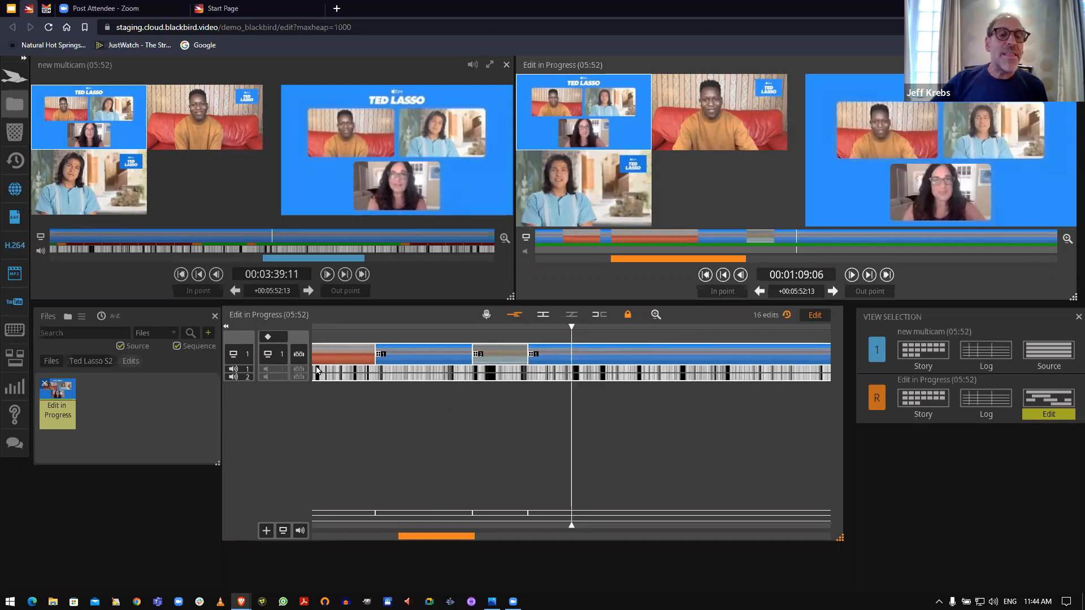
{"action": "left_click", "coordinate": [299, 375]}
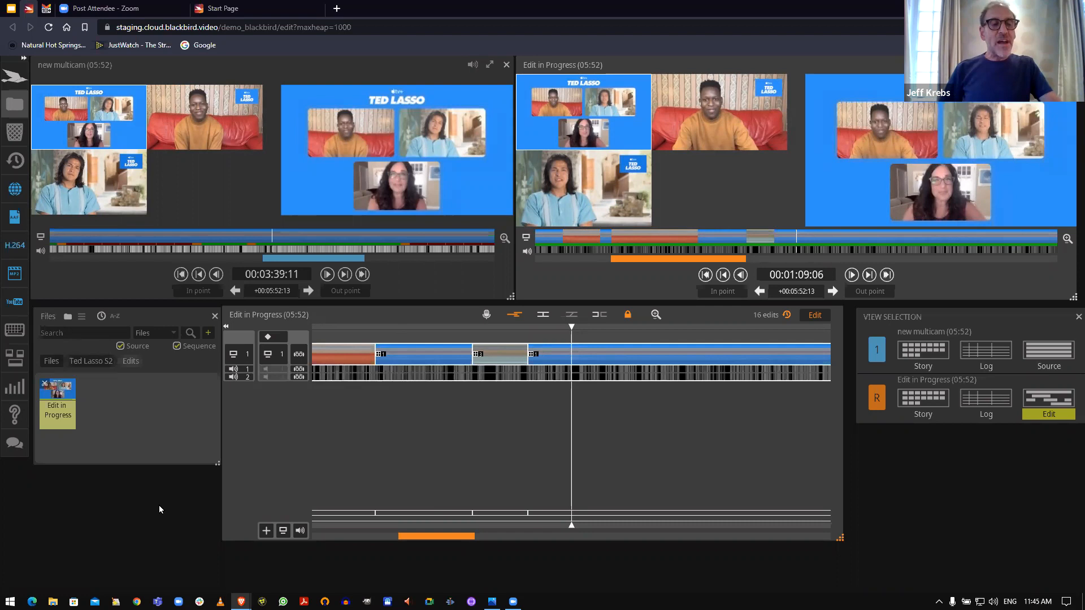
Step: Play Edit in Progress from 00:01:04:24 and cut live to cameras 3, 1, 3 and 1, stopping at 00:01:31:06
{"action": "left_click", "coordinate": [534, 331]}
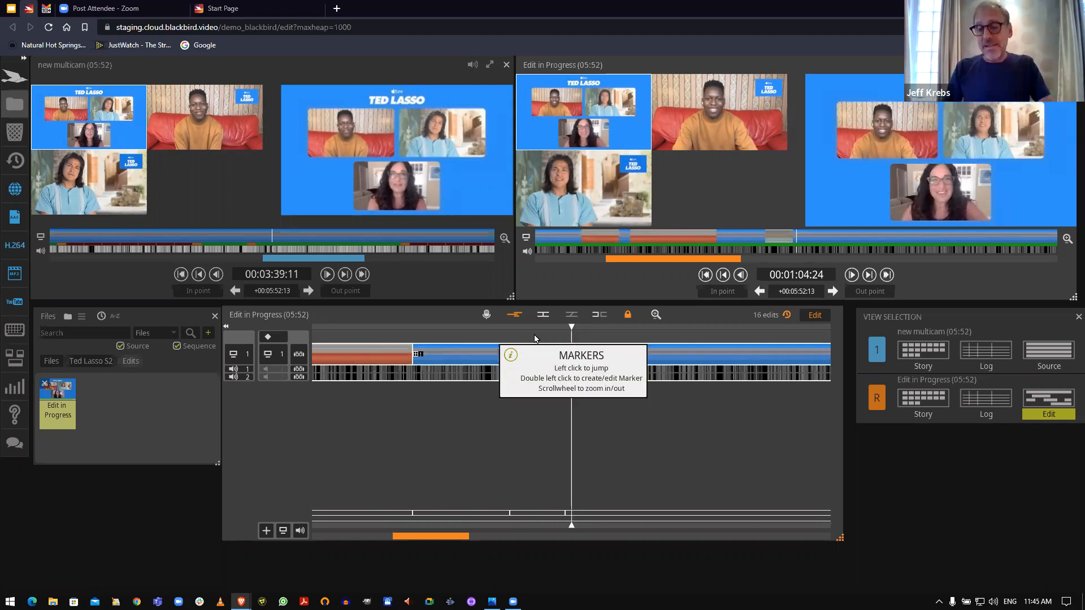
{"action": "key", "text": "space"}
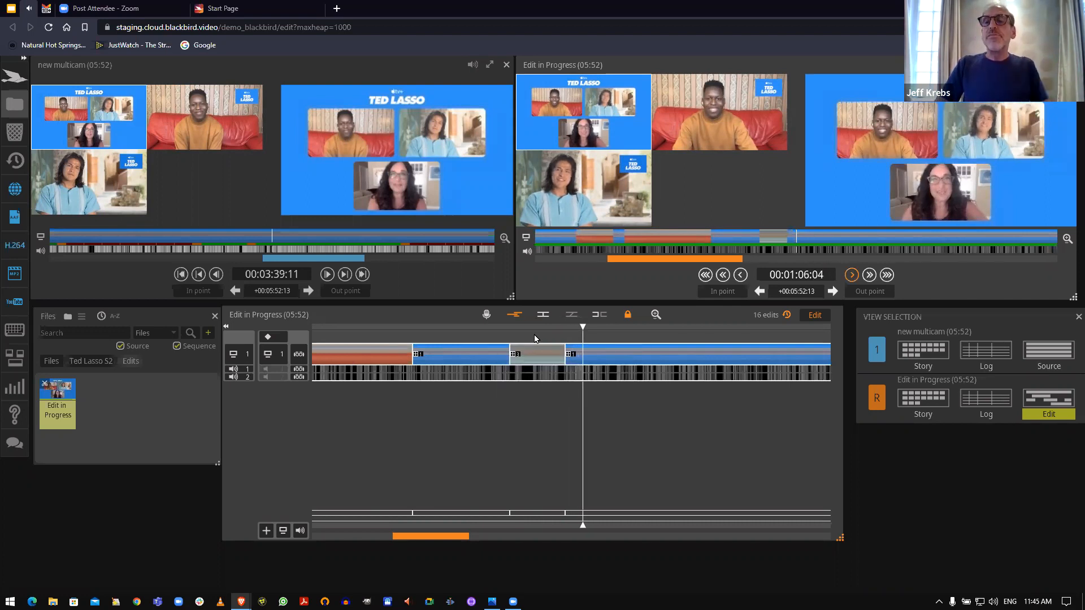
{"action": "key", "text": "3"}
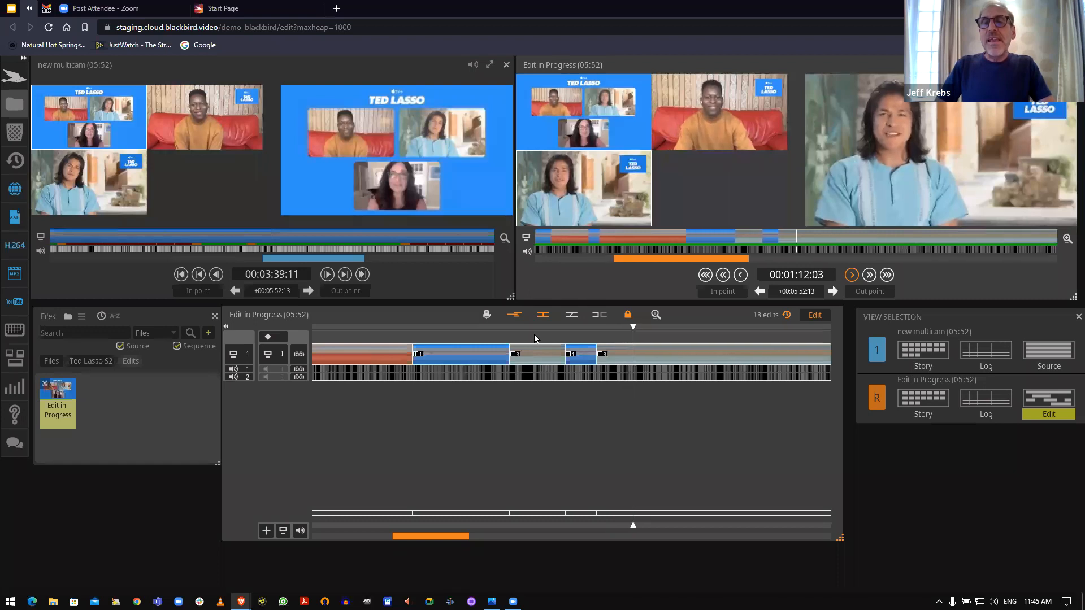
{"action": "key", "text": "1"}
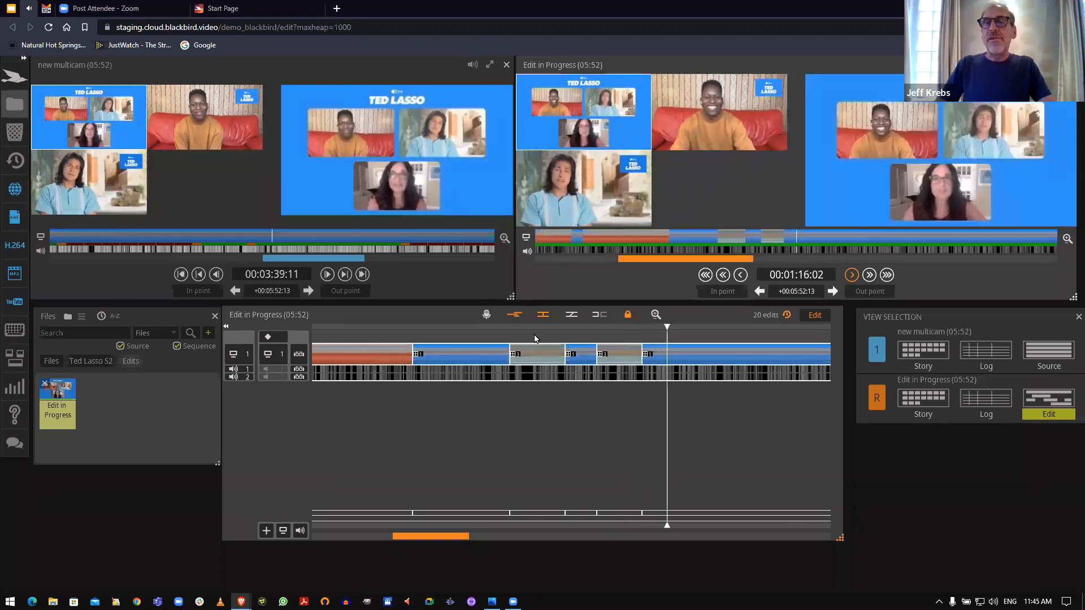
{"action": "key", "text": "3"}
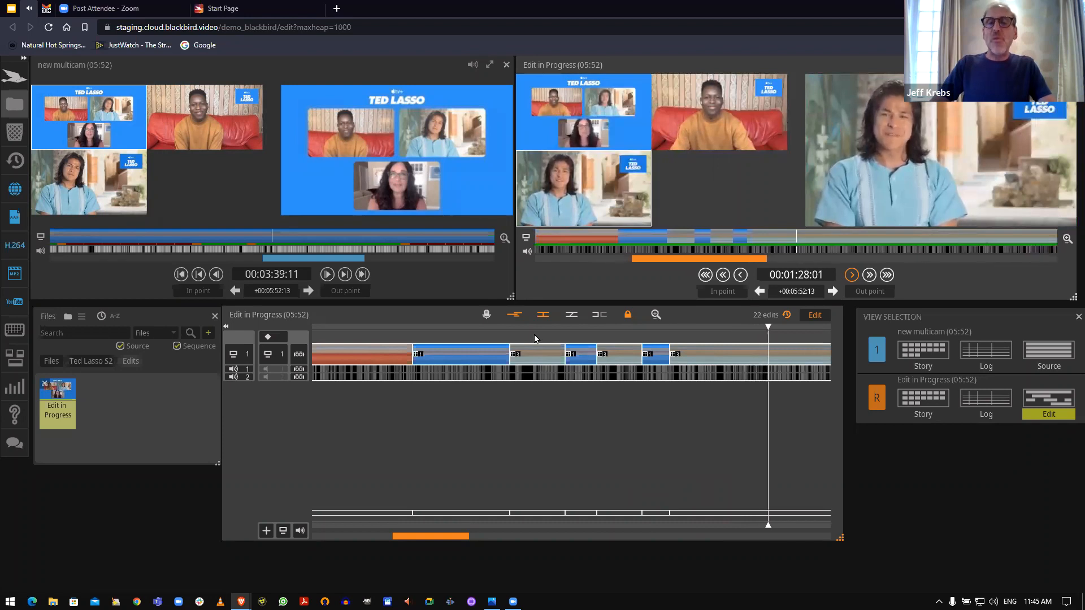
{"action": "key", "text": "1"}
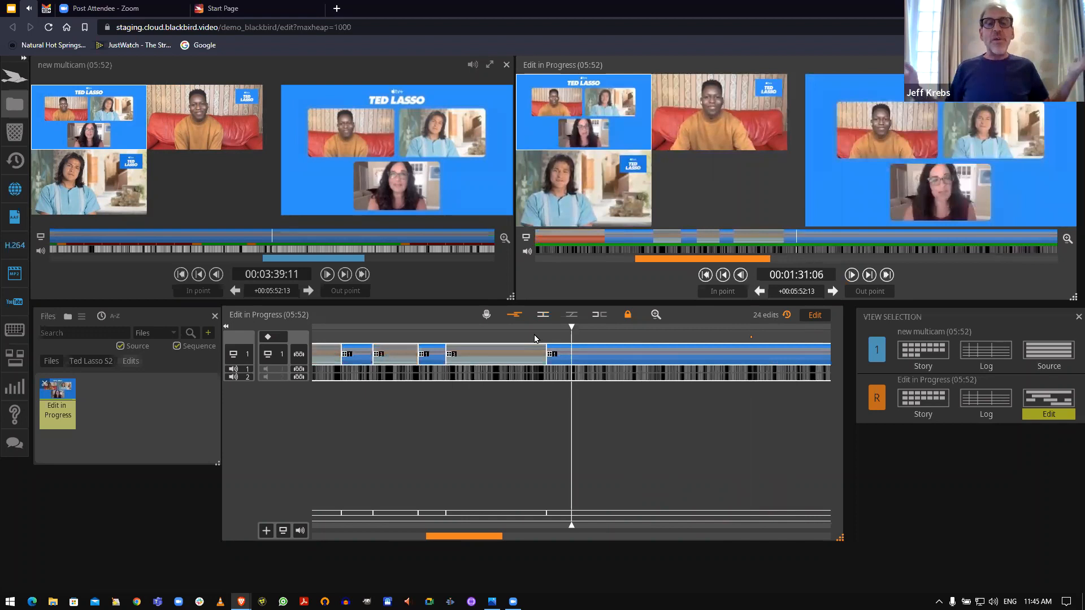
Step: Review the camera cuts by scrubbing back through the timeline and stepping between edit points, ending at 00:01:07:24
{"action": "left_click_drag", "start_coordinate": [572, 326], "coordinate": [512, 328]}
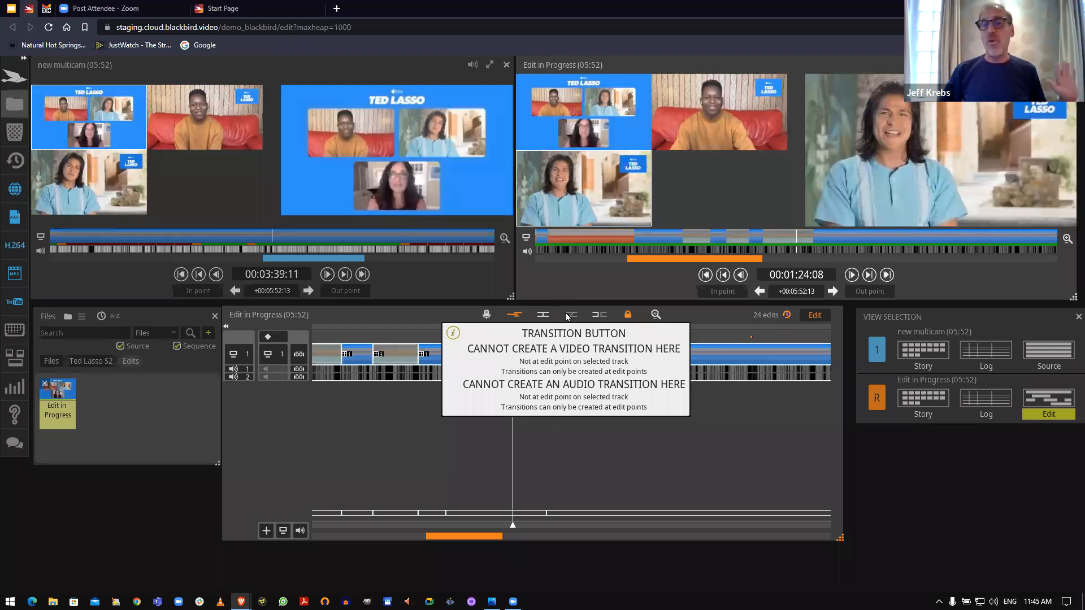
{"action": "mouse_move", "coordinate": [517, 328]}
{"action": "left_mouse_down"}
{"action": "mouse_move", "coordinate": [554, 331]}
{"action": "mouse_move", "coordinate": [398, 345]}
{"action": "mouse_move", "coordinate": [513, 346]}
{"action": "left_mouse_up"}
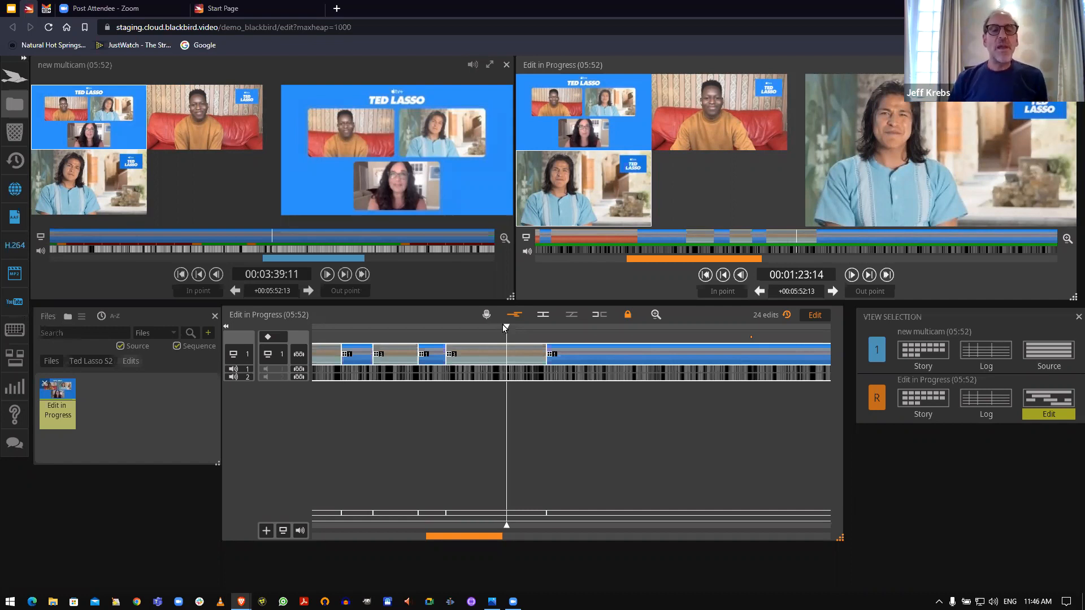
{"action": "left_click_drag", "start_coordinate": [489, 327], "coordinate": [346, 333]}
{"action": "scroll", "coordinate": [438, 335], "scroll_direction": "down", "scroll_amount": 2}
{"action": "scroll", "coordinate": [396, 339], "scroll_direction": "up", "scroll_amount": 2}
{"action": "left_click_drag", "start_coordinate": [429, 339], "coordinate": [461, 351]}
{"action": "key", "text": "Down"}
{"action": "key", "text": "Down"}
{"action": "key", "text": "Down"}
{"action": "key", "text": "Down"}
{"action": "key", "text": "Down"}
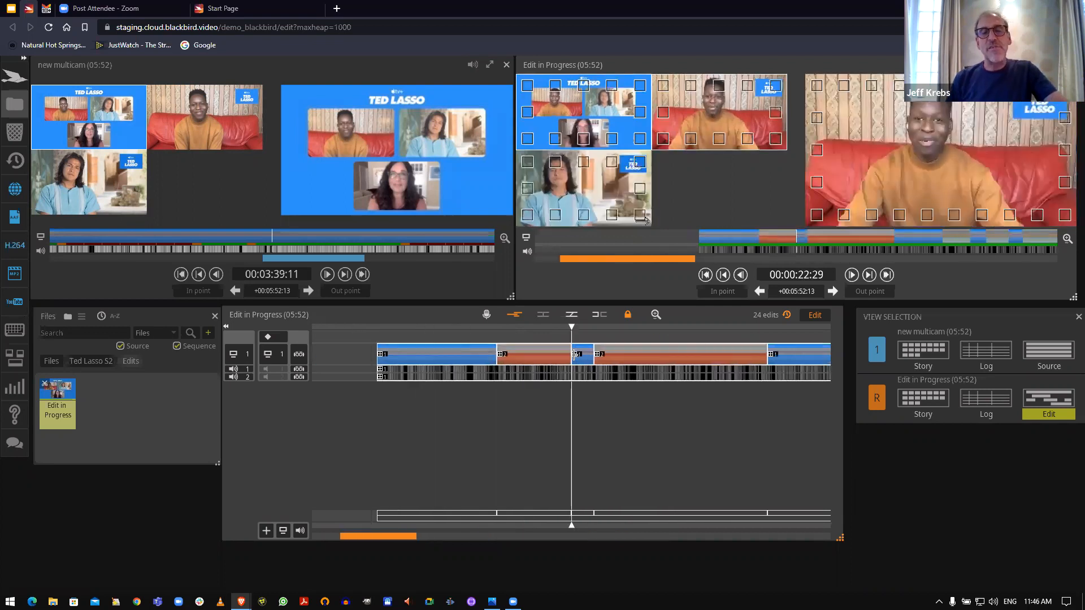
{"action": "key", "text": "Down"}
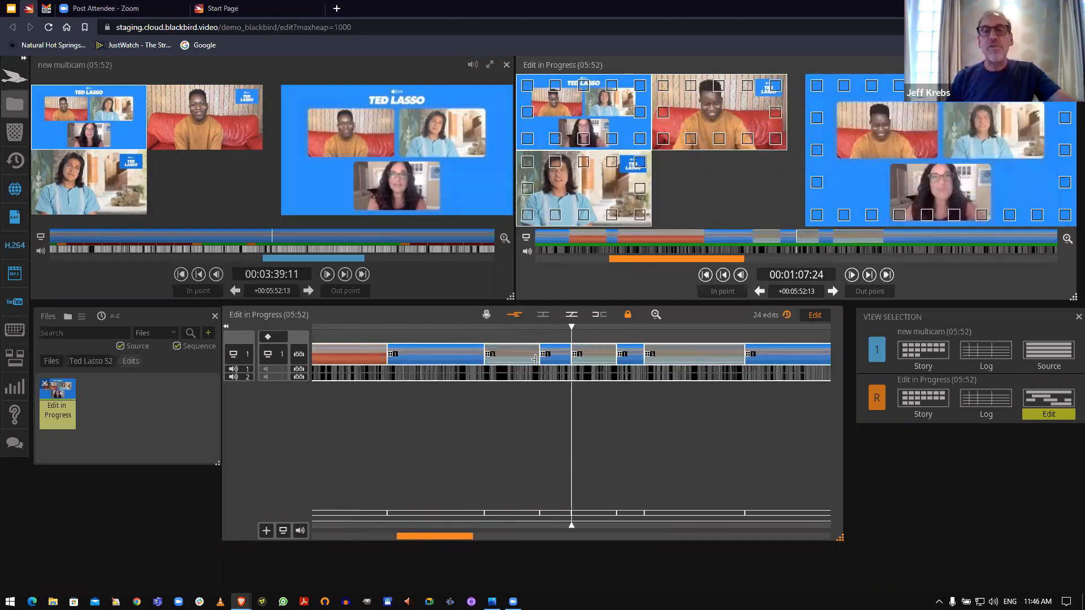
Step: Toggle the Edit in Progress viewer between multicam and single-picture display, and try shrinking and enlarging its window
{"action": "key", "text": "m"}
{"action": "key", "text": "m"}
{"action": "key", "text": "m"}
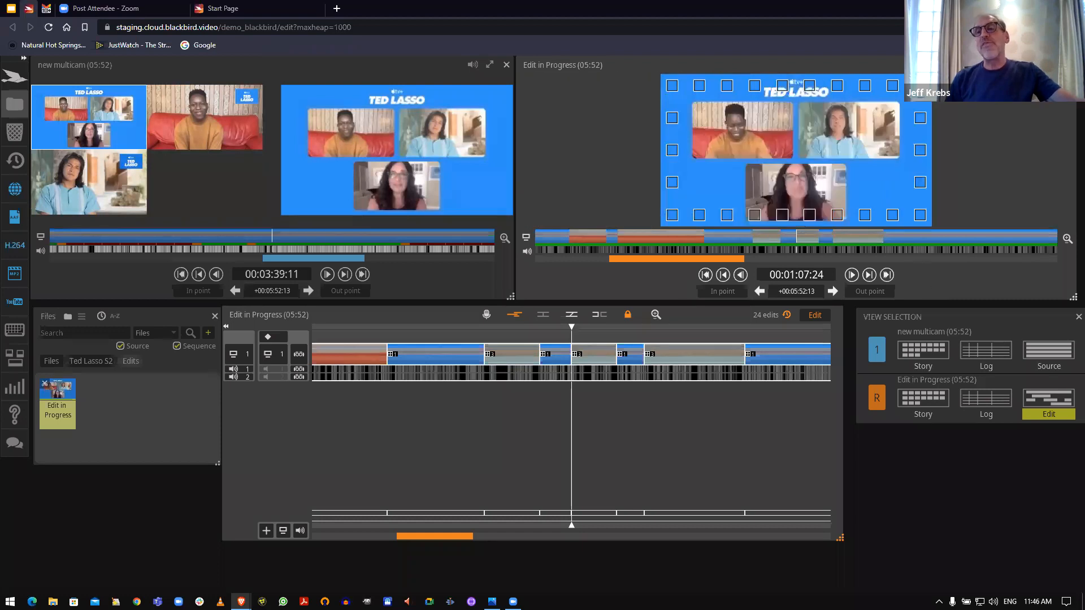
{"action": "left_click", "coordinate": [1054, 65]}
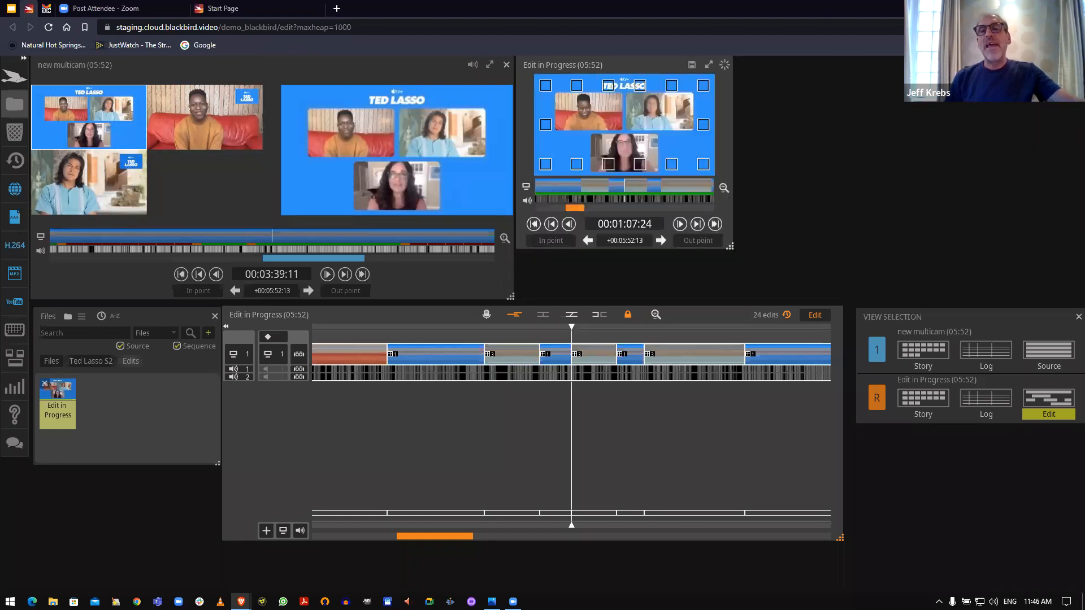
{"action": "left_click", "coordinate": [710, 64]}
{"action": "left_click", "coordinate": [763, 65]}
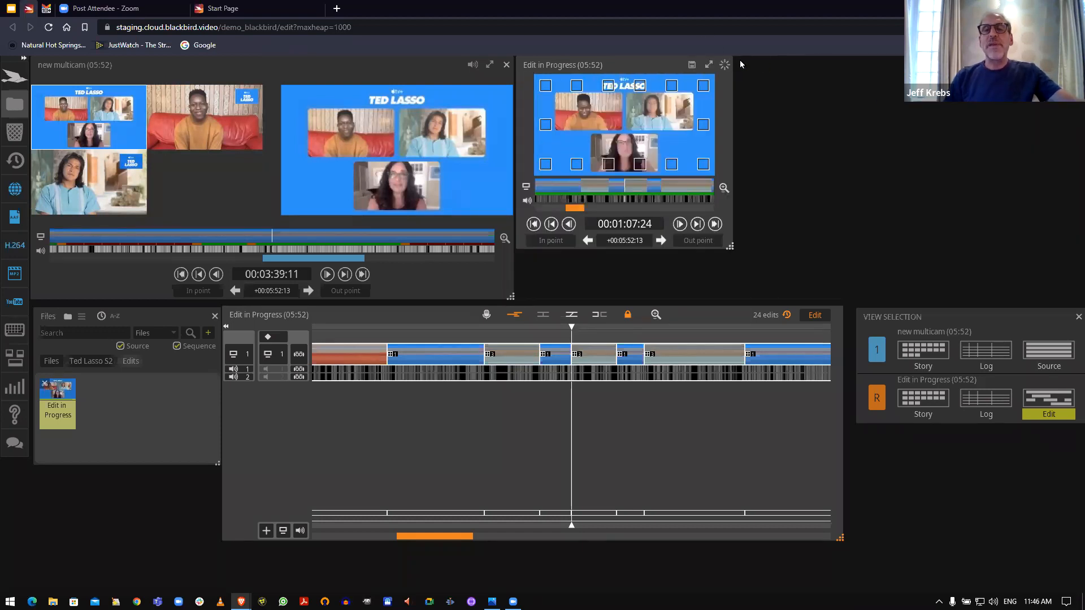
{"action": "left_click", "coordinate": [712, 64]}
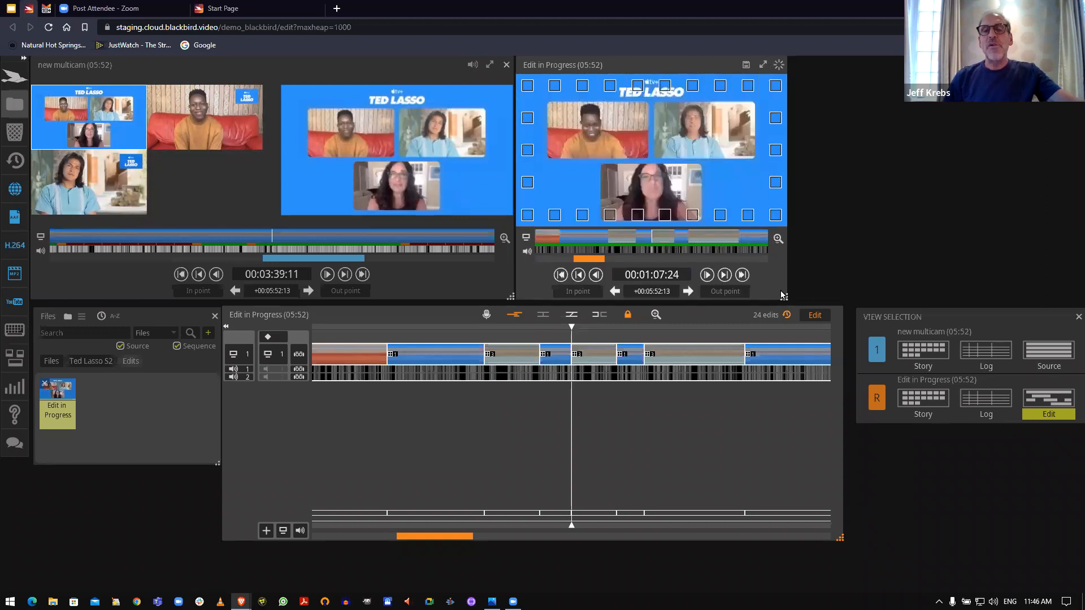
{"action": "left_click_drag", "start_coordinate": [790, 298], "coordinate": [846, 411]}
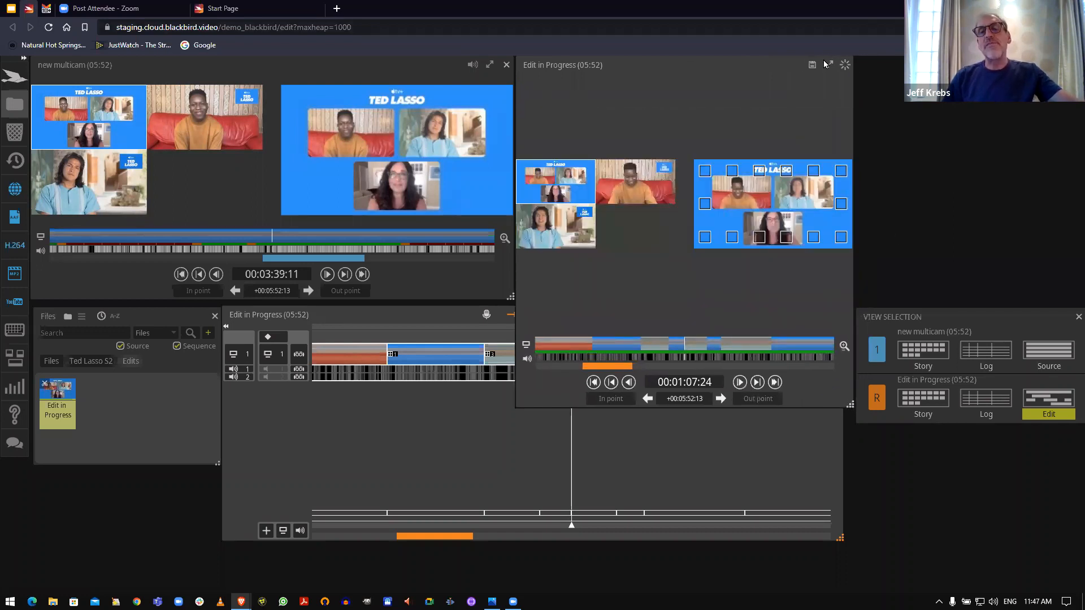
Step: Clear both viewers, discarding the unsaved edits in Edit in Progress, and switch to the MultiCamera Rik layout
{"action": "left_click", "coordinate": [869, 66]}
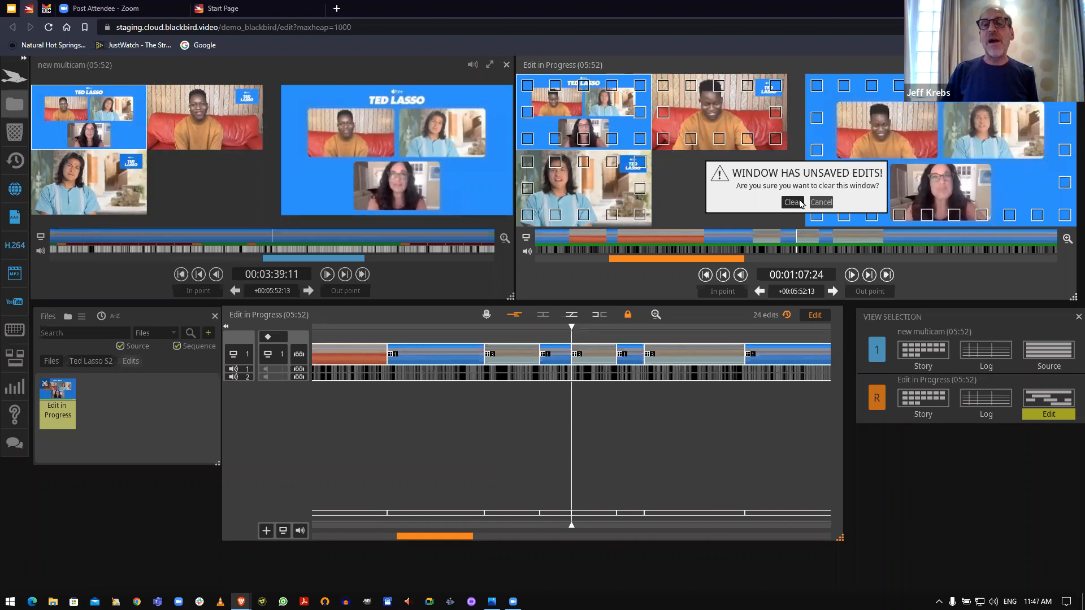
{"action": "left_click", "coordinate": [796, 204]}
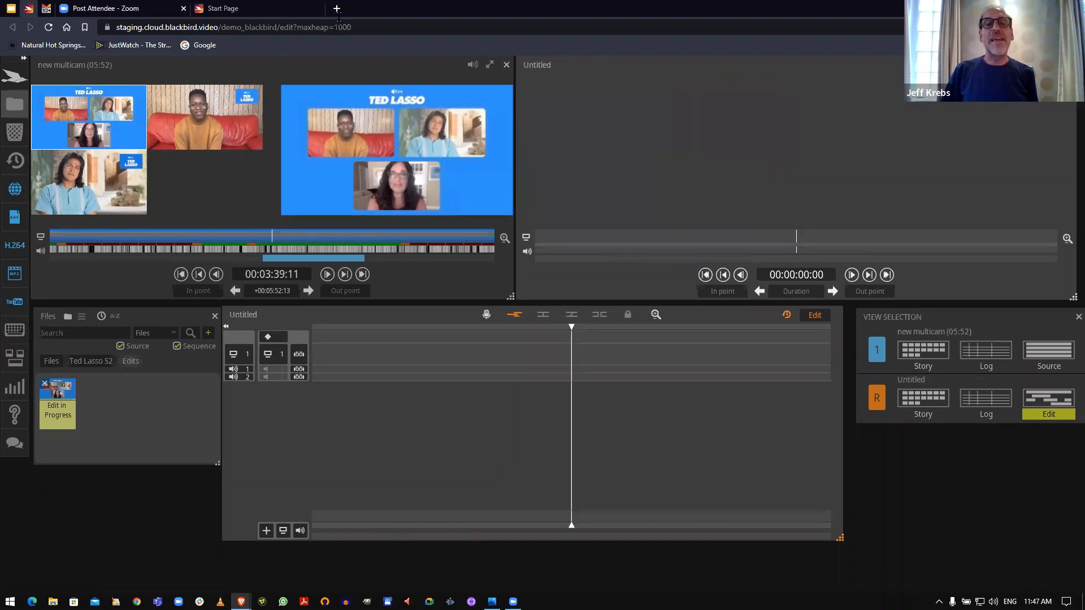
{"action": "left_click", "coordinate": [505, 65]}
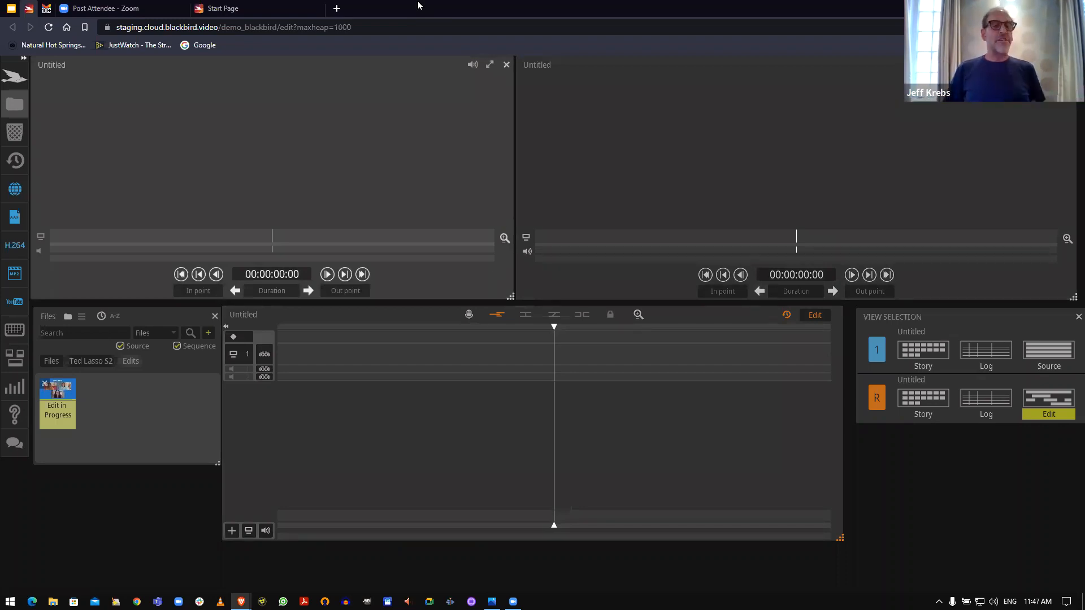
{"action": "left_click", "coordinate": [21, 359]}
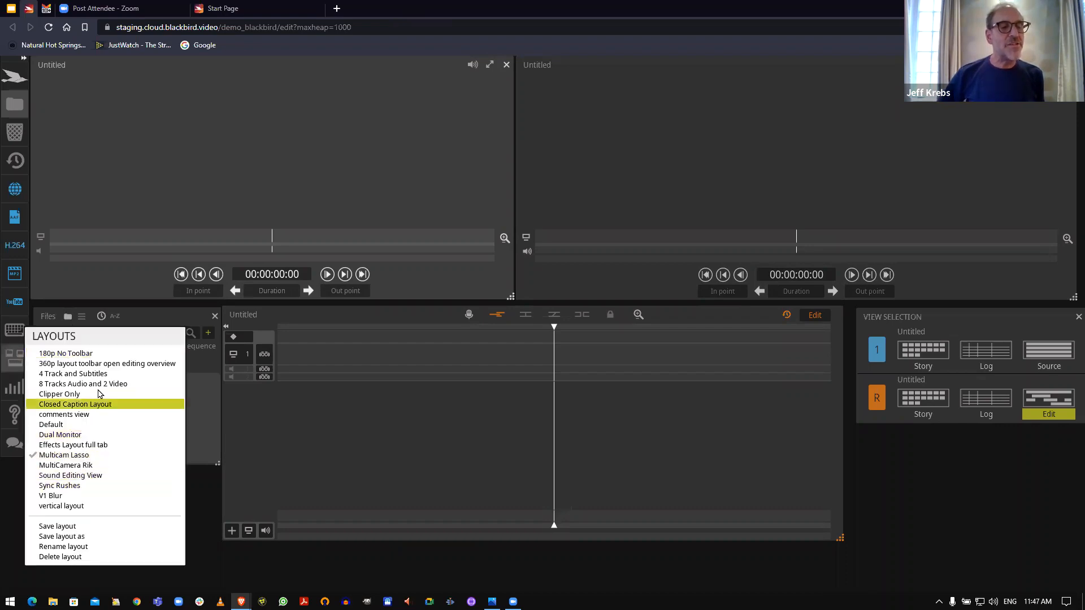
{"action": "left_click", "coordinate": [78, 468]}
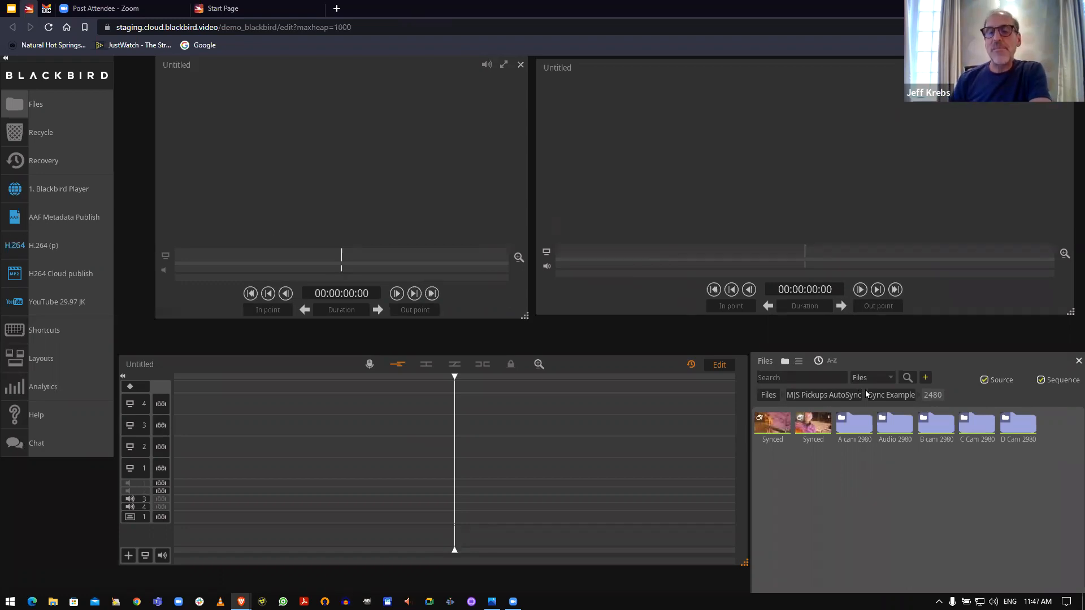
Step: Look over the camera and audio folders in 2480, check the contents of Audio 2980, and return to 2480
{"action": "left_click", "coordinate": [869, 428]}
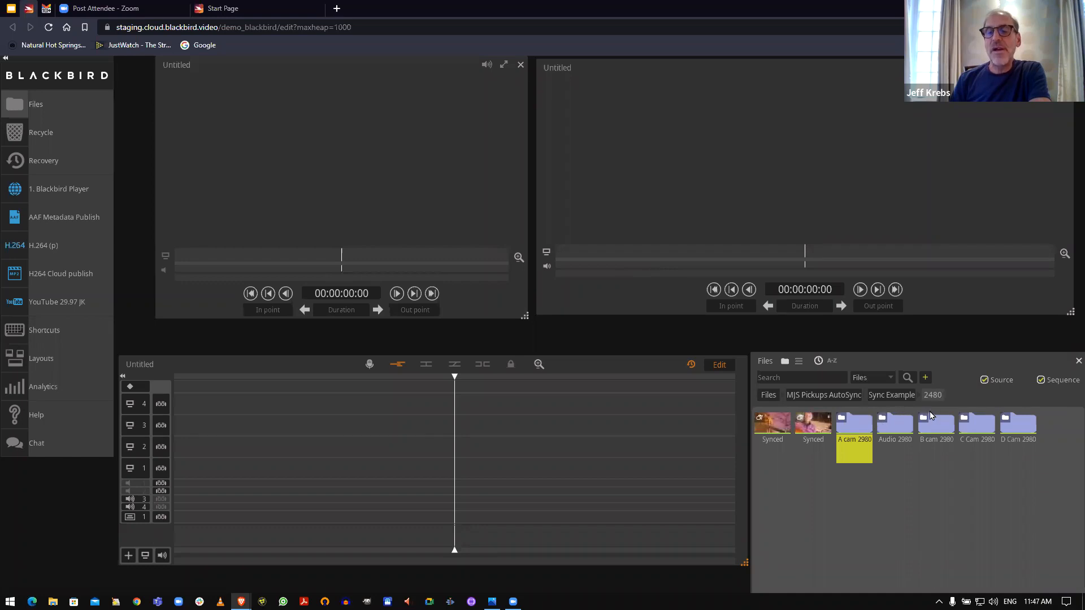
{"action": "left_click", "coordinate": [984, 421]}
{"action": "left_click", "coordinate": [1011, 421]}
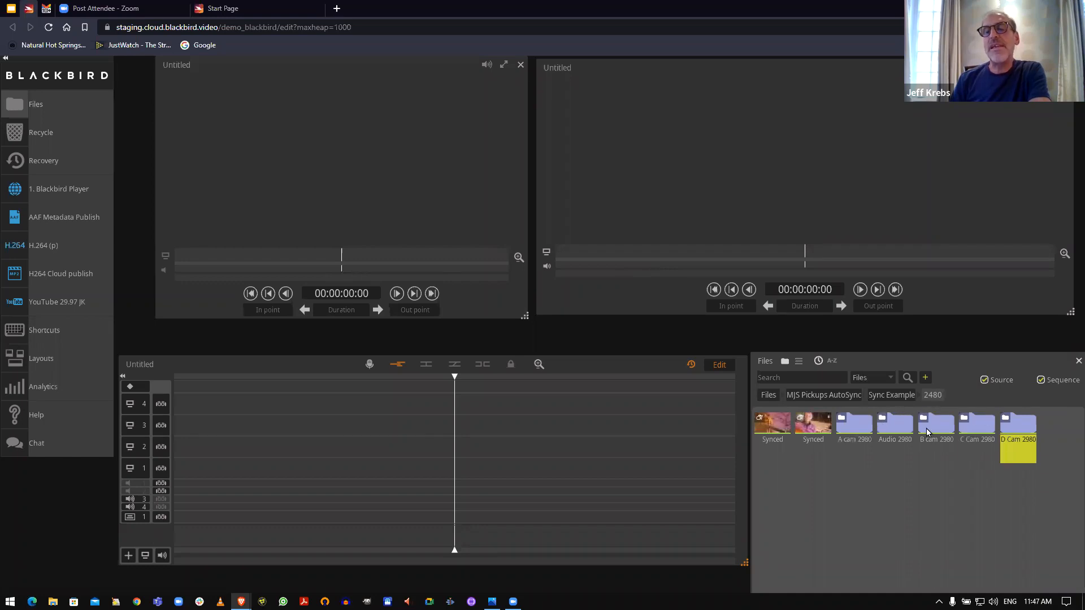
{"action": "left_click", "coordinate": [887, 426]}
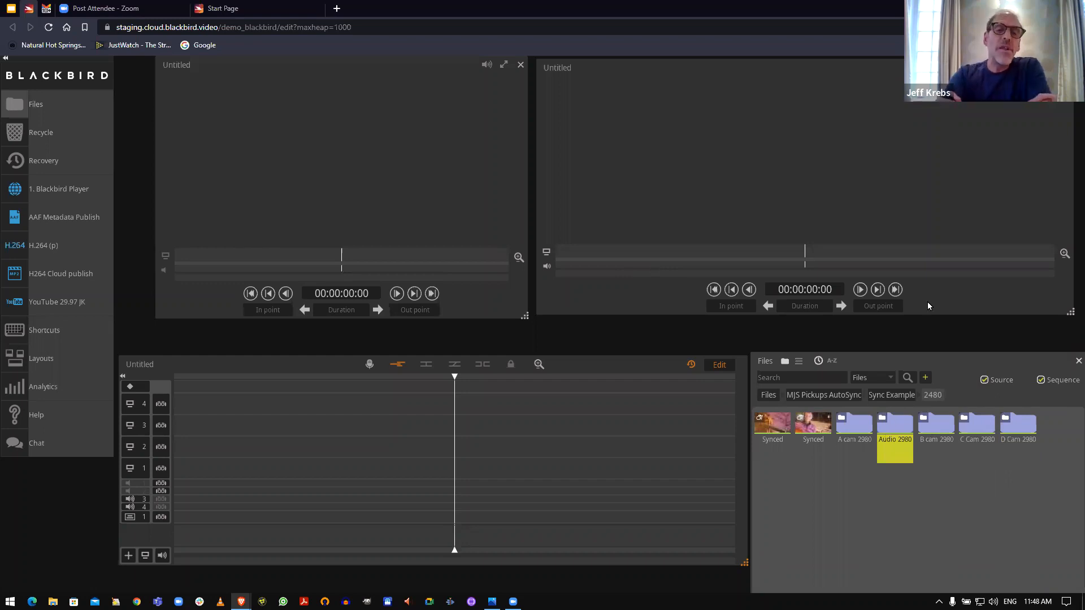
{"action": "double_click", "coordinate": [885, 420]}
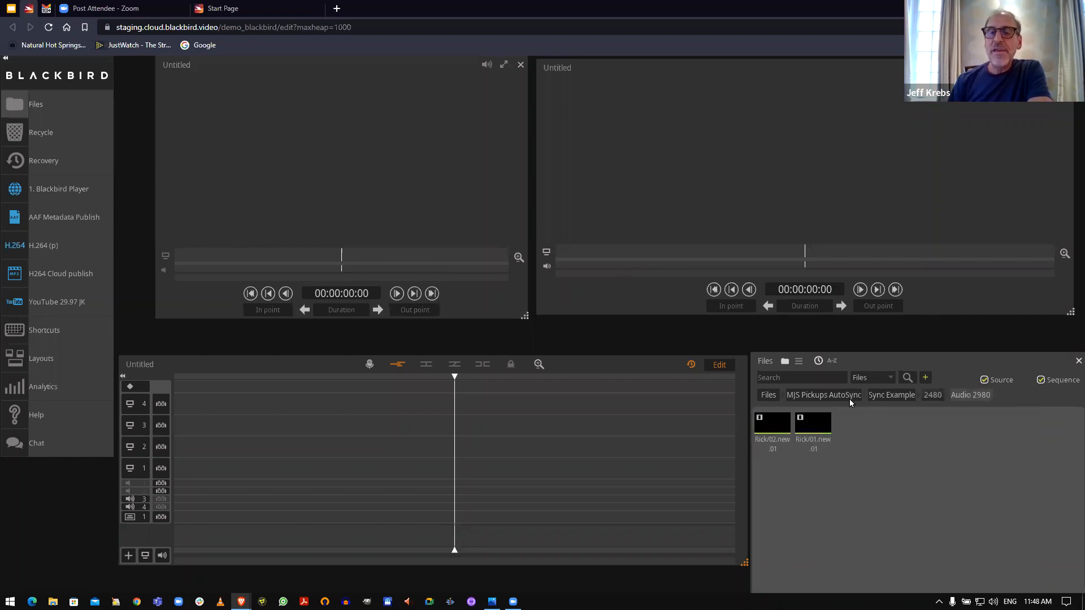
{"action": "left_click", "coordinate": [926, 395]}
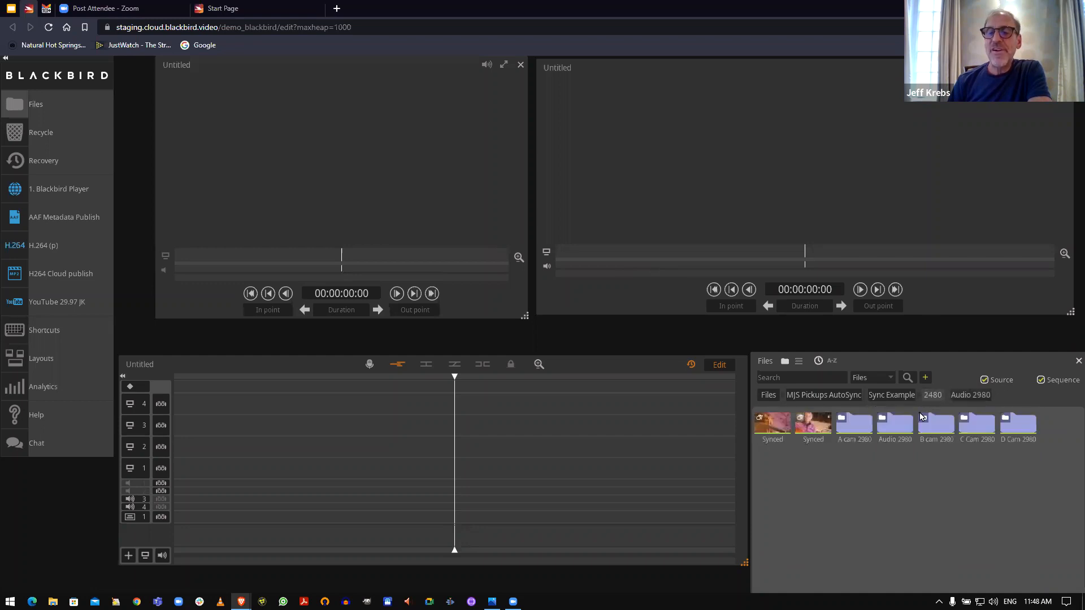
Step: Load A CAM_PIX1-001-101.new.01 from the A cam 2980 folder into the source viewer and scrub to 10:22:46:01
{"action": "double_click", "coordinate": [854, 425]}
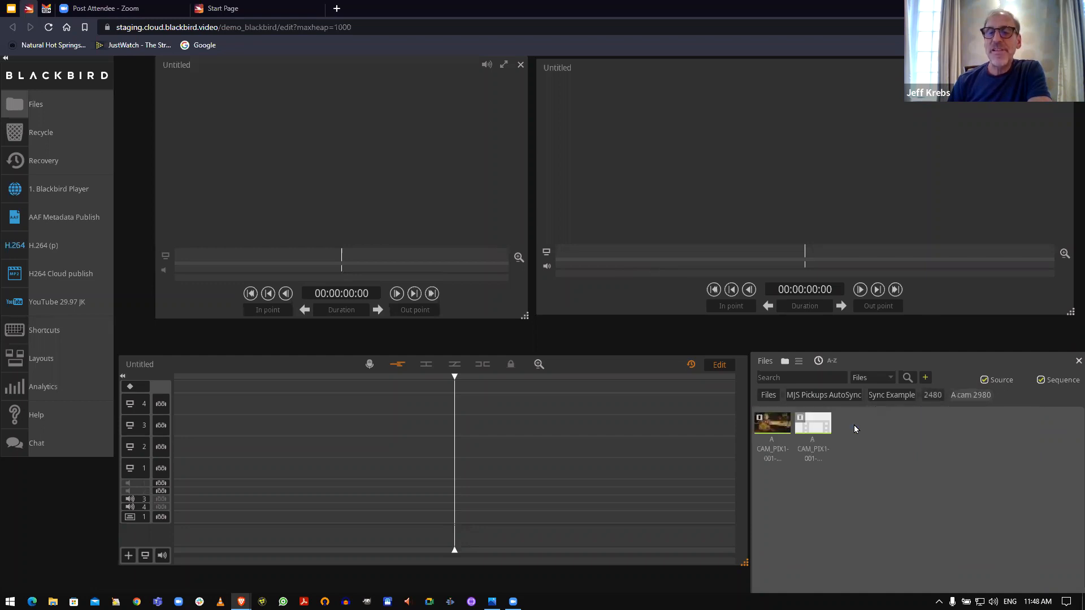
{"action": "double_click", "coordinate": [772, 425]}
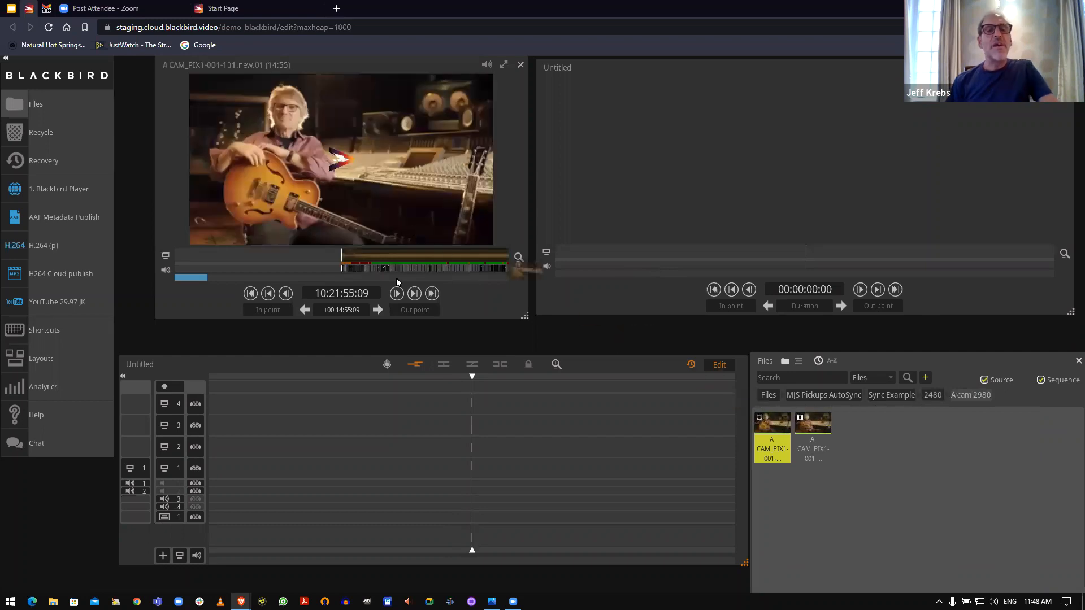
{"action": "left_click_drag", "start_coordinate": [400, 262], "coordinate": [330, 262]}
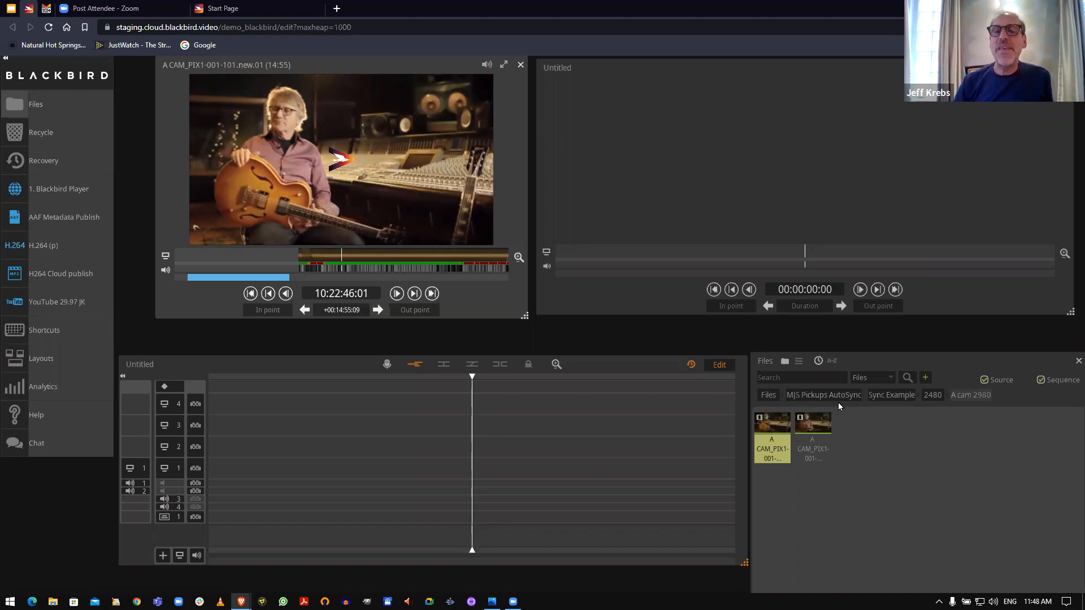
Step: Show the B cam 2980 clips as a list with the Aux Timecode 1 column added, and return to the 2480 folder
{"action": "left_click", "coordinate": [931, 395]}
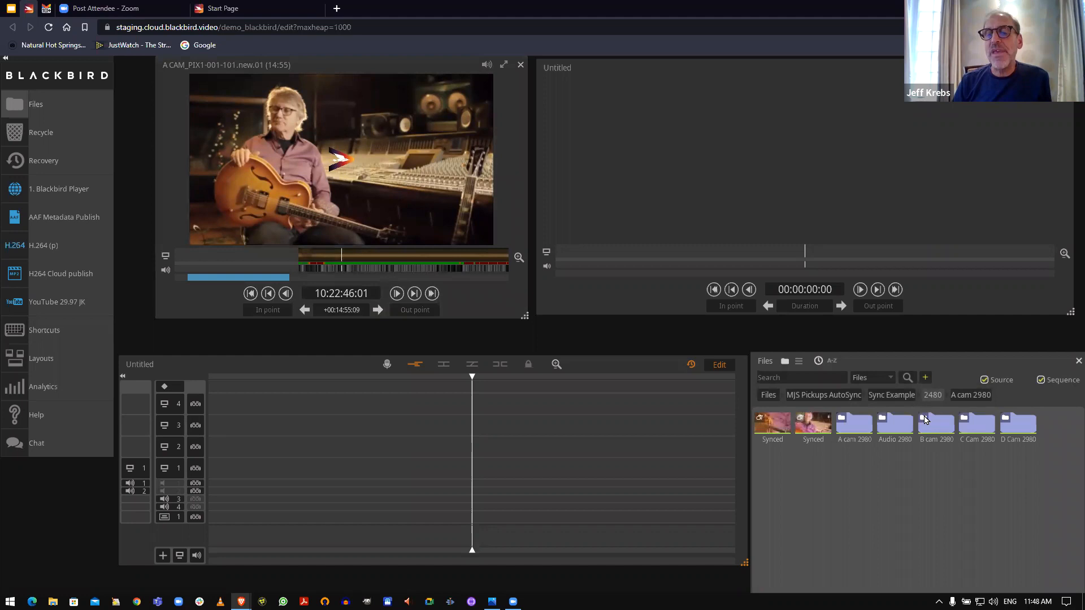
{"action": "double_click", "coordinate": [924, 418]}
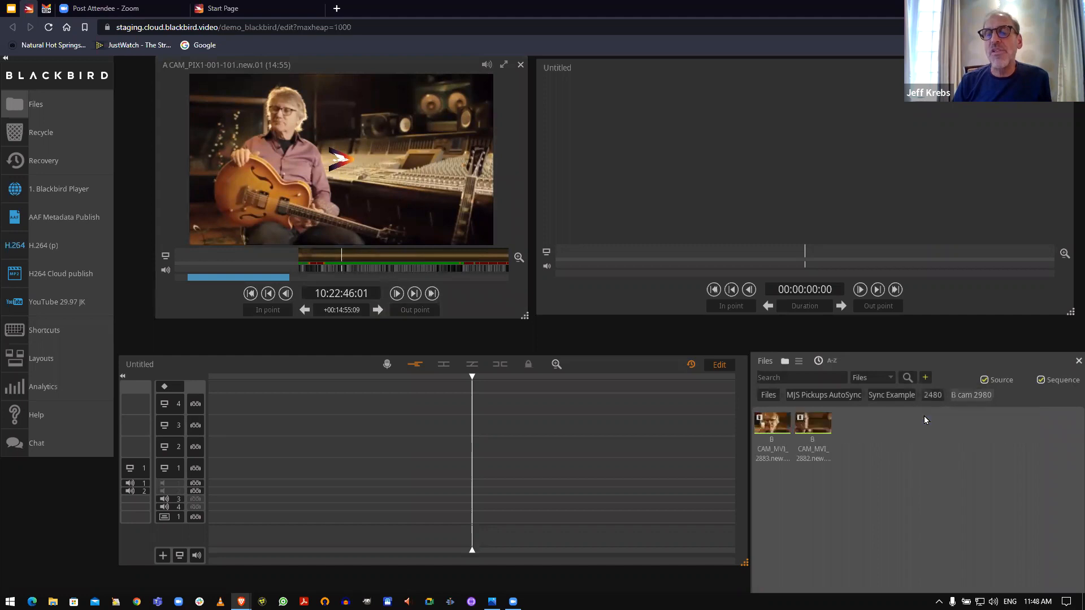
{"action": "left_click", "coordinate": [798, 361]}
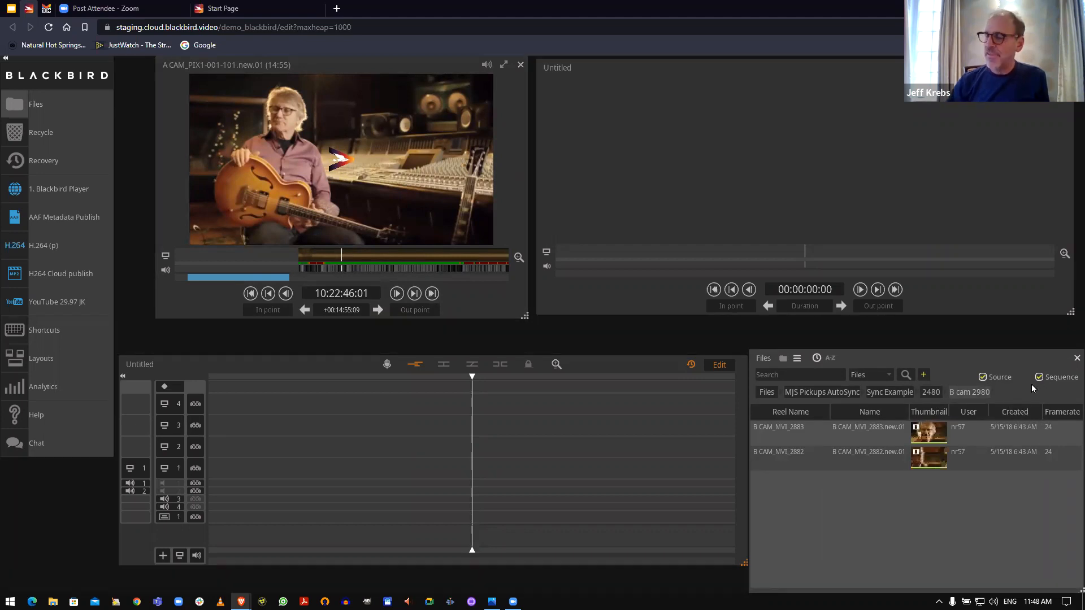
{"action": "right_click", "coordinate": [1005, 409]}
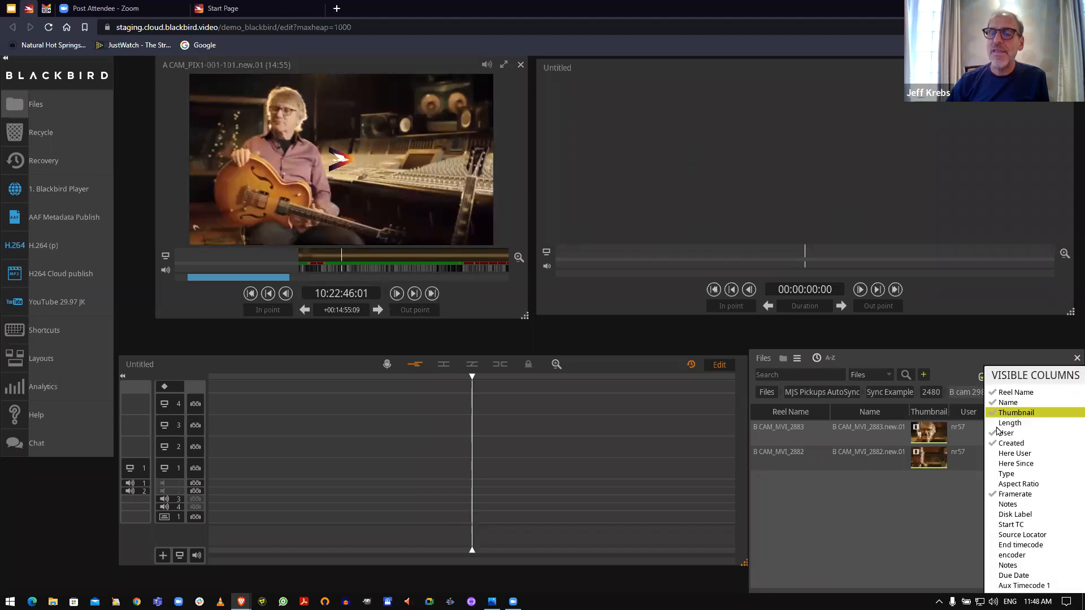
{"action": "left_click", "coordinate": [1038, 585]}
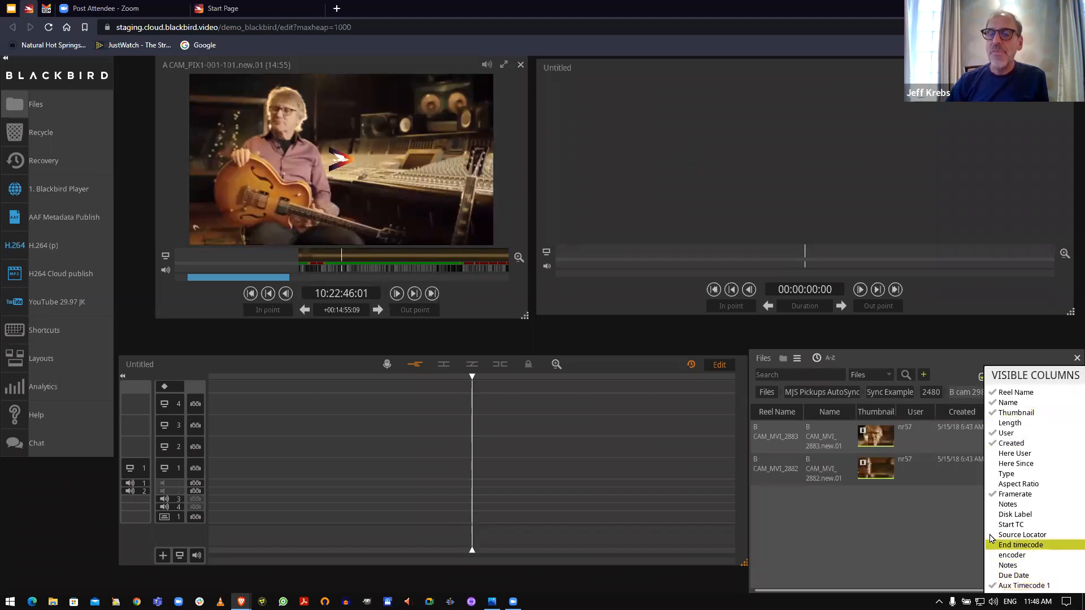
{"action": "left_click", "coordinate": [919, 531]}
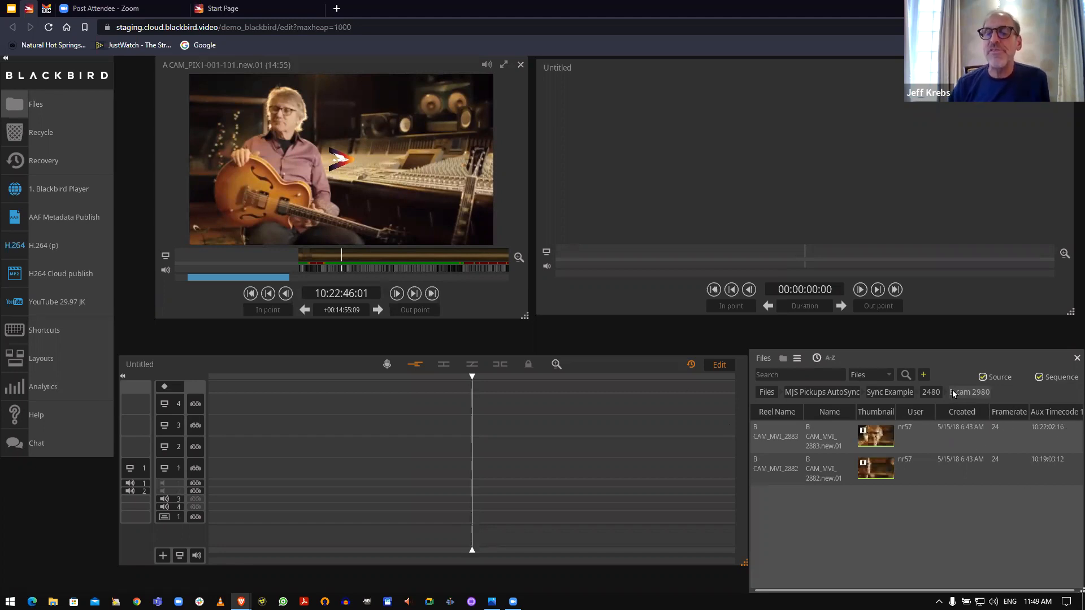
{"action": "left_click", "coordinate": [931, 392]}
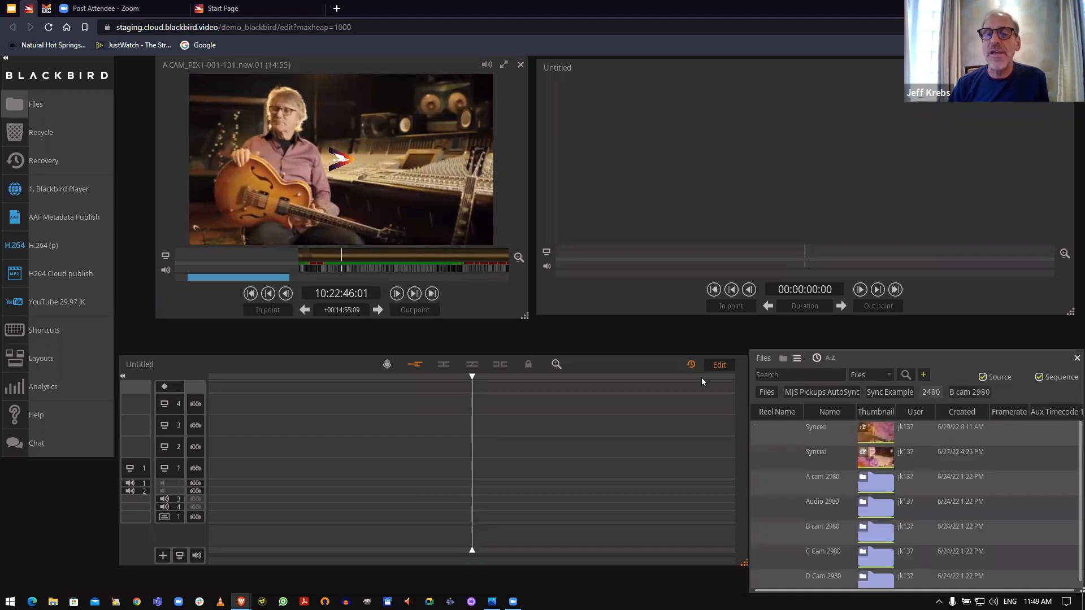
Step: Show the 2480 folder as thumbnails and AutoSync its four camera folders and Audio 2980 into a multitrack sequence named Synced, using aux timecode
{"action": "left_click", "coordinate": [783, 359]}
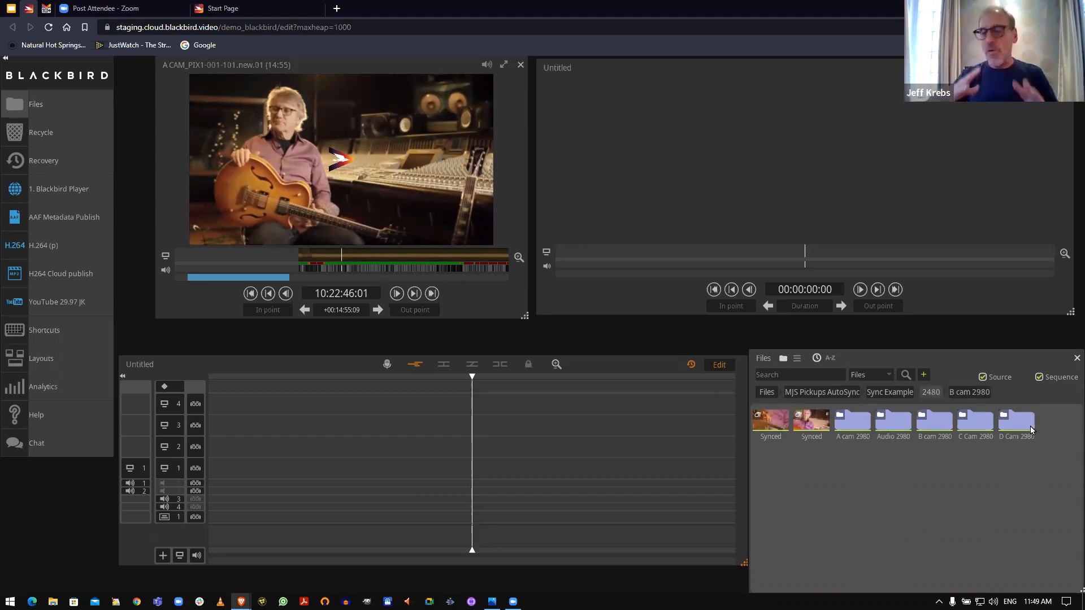
{"action": "mouse_move", "coordinate": [1030, 429]}
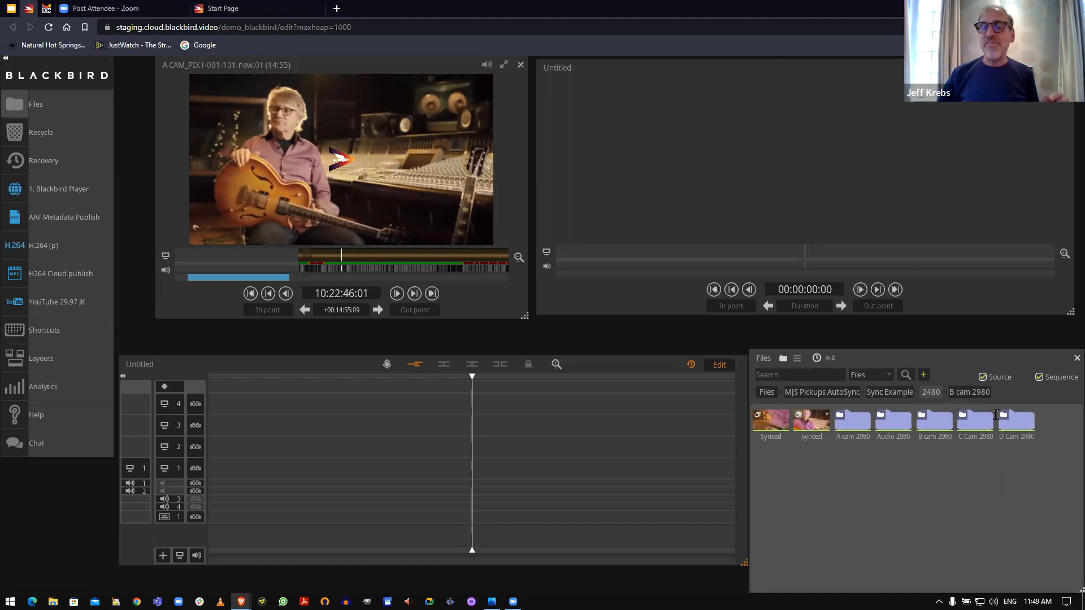
{"action": "left_click_drag", "start_coordinate": [1032, 482], "coordinate": [852, 432]}
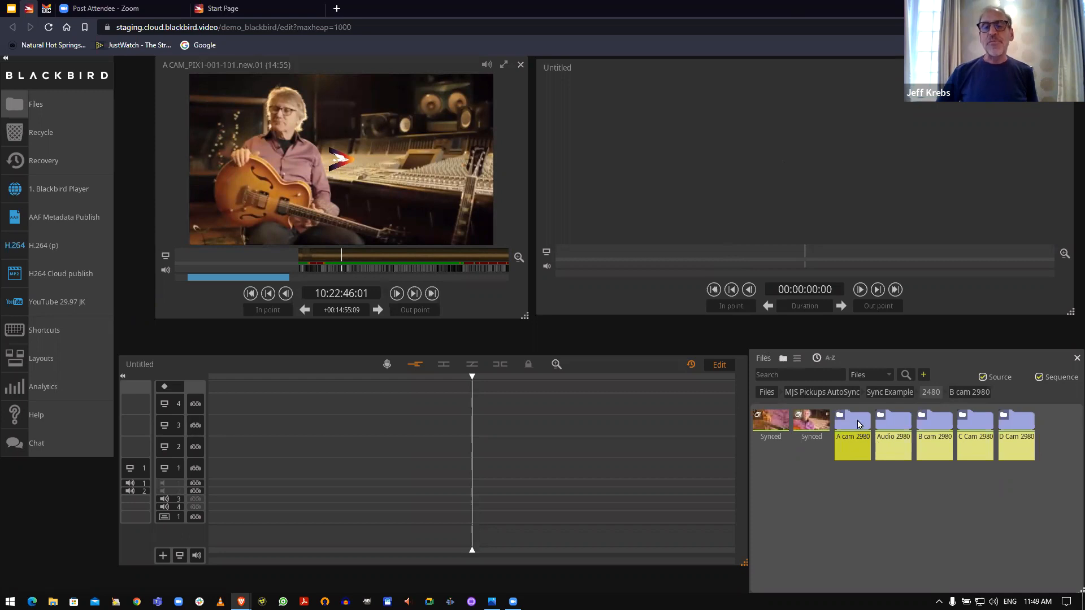
{"action": "mouse_move", "coordinate": [859, 420]}
{"action": "left_mouse_down"}
{"action": "mouse_move", "coordinate": [861, 449]}
{"action": "mouse_move", "coordinate": [860, 430]}
{"action": "left_mouse_up"}
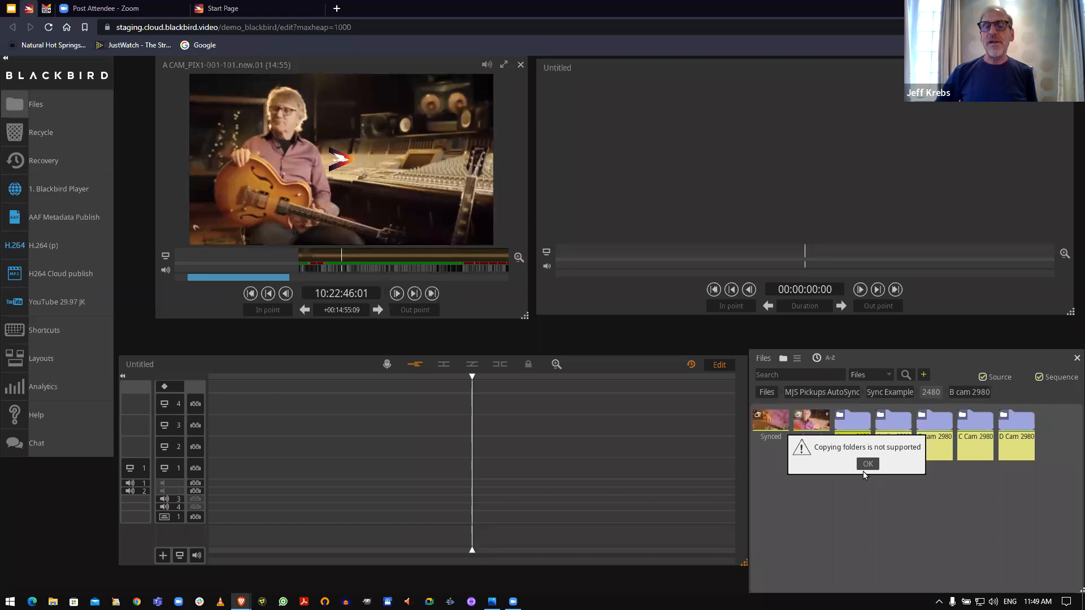
{"action": "left_click", "coordinate": [860, 464]}
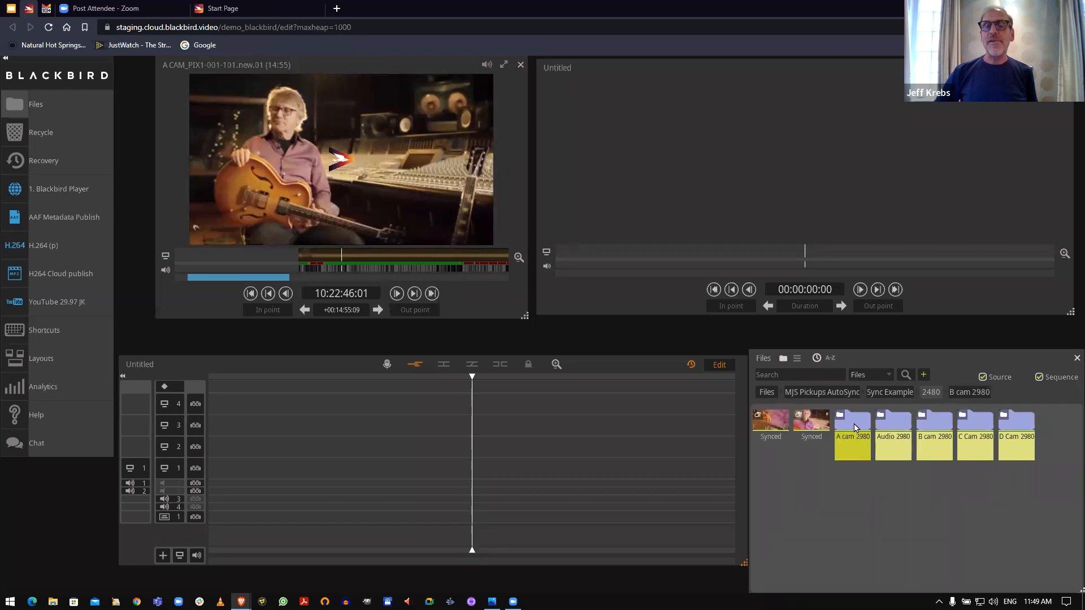
{"action": "right_click", "coordinate": [855, 427]}
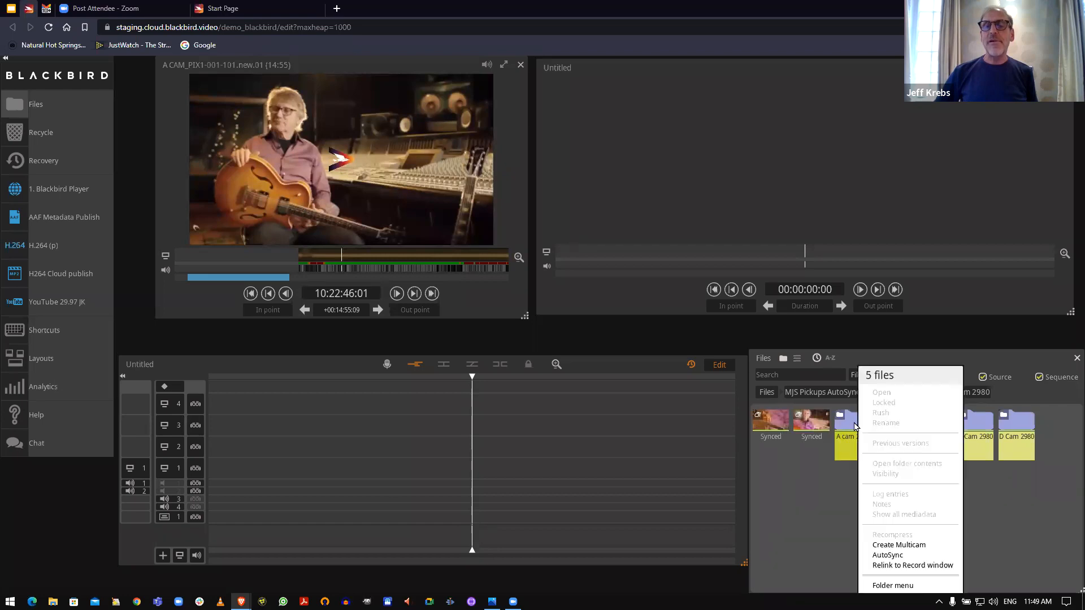
{"action": "left_click", "coordinate": [890, 556]}
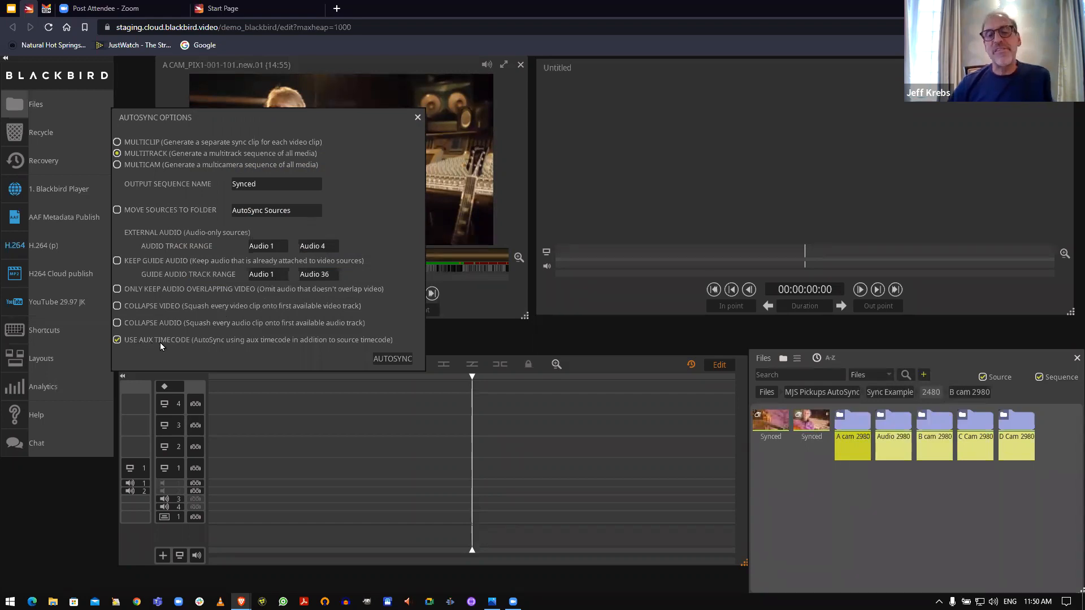
{"action": "left_click", "coordinate": [393, 358]}
Step: Load the new Synced sequence into the record viewer and move through its two clip groups to 00:03:33:02
{"action": "left_click_drag", "start_coordinate": [1051, 425], "coordinate": [757, 154]}
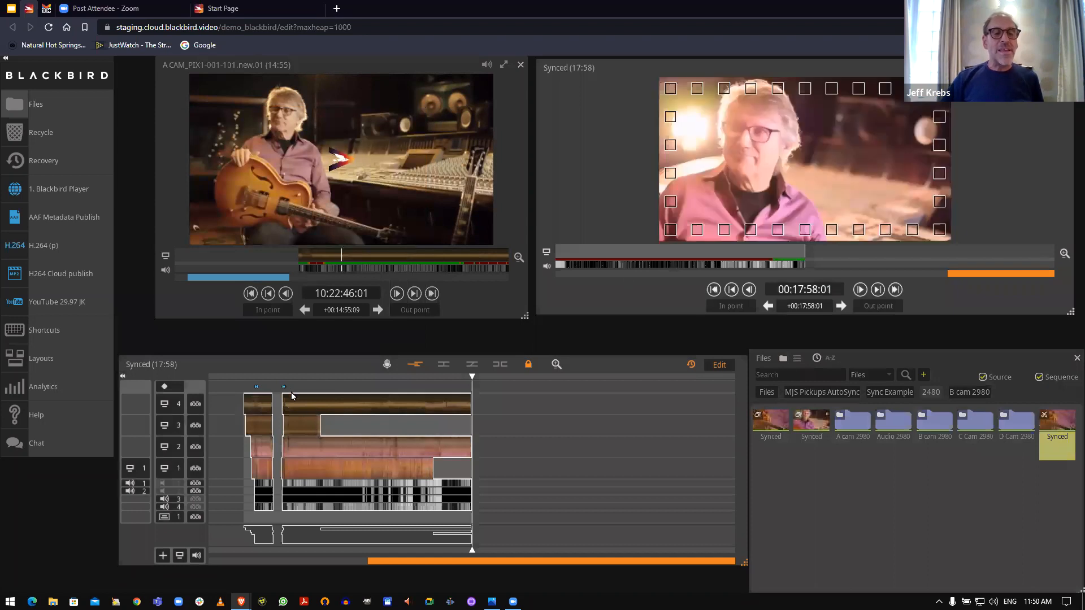
{"action": "left_click", "coordinate": [291, 394]}
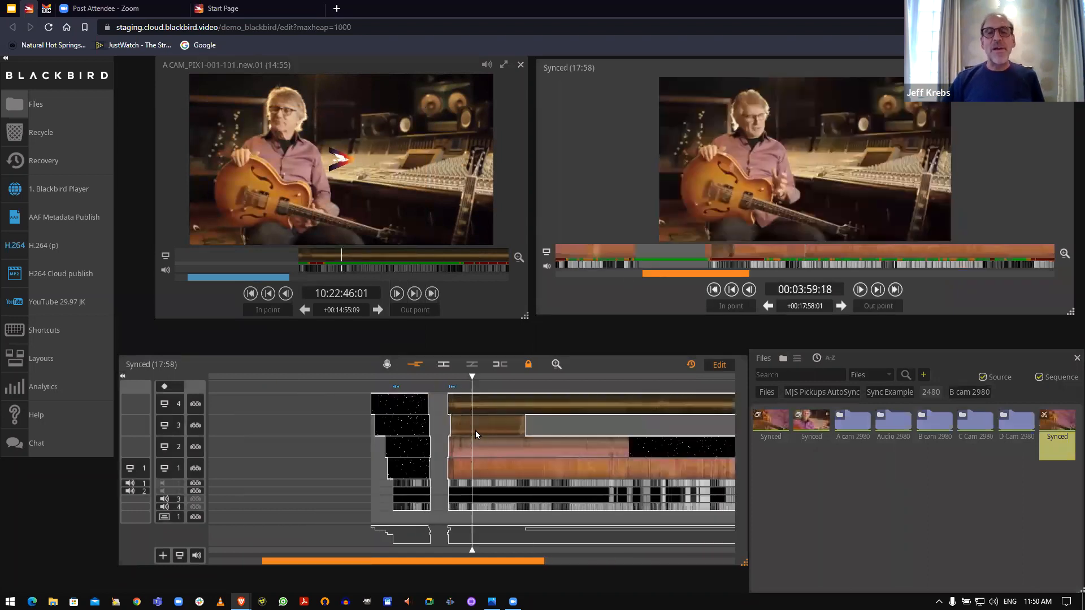
{"action": "scroll", "coordinate": [475, 429], "scroll_direction": "up", "scroll_amount": 2}
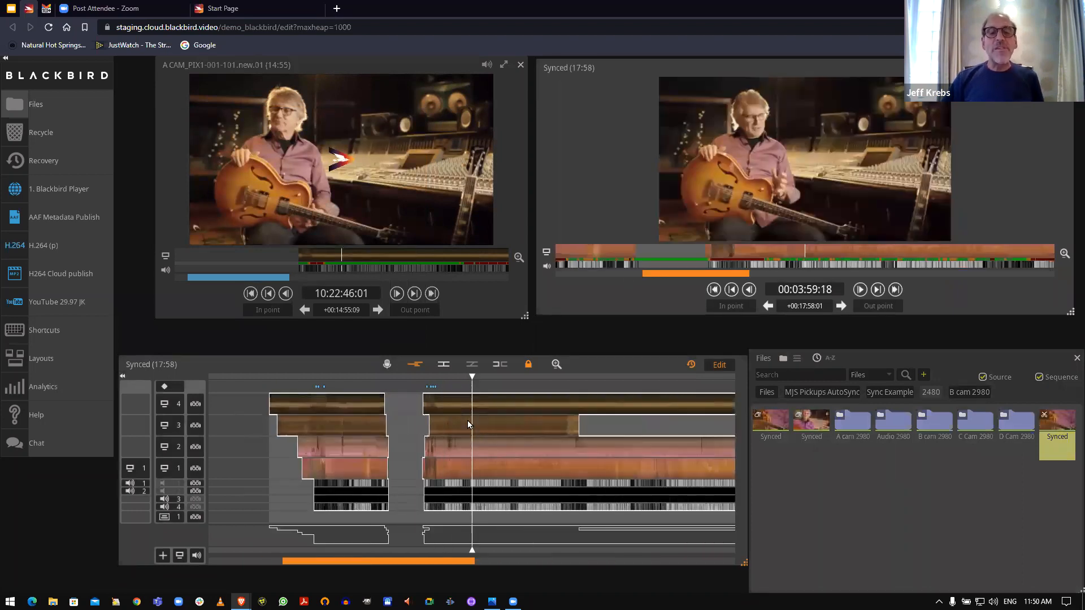
{"action": "left_click", "coordinate": [331, 384]}
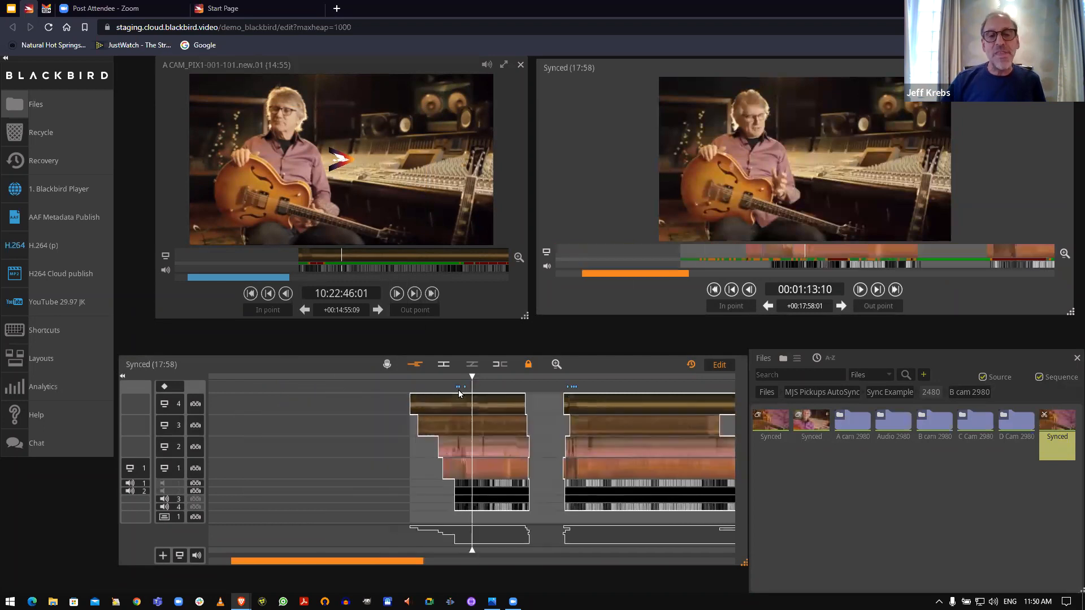
{"action": "left_click", "coordinate": [590, 392]}
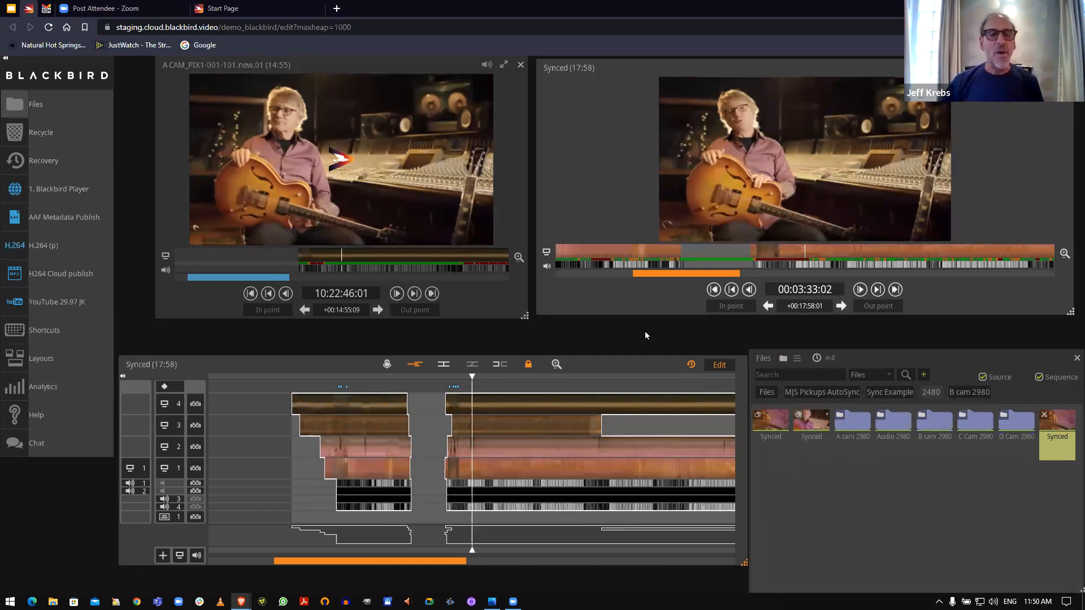
Step: Compare the synced camera angles by enabling different video tracks in turn, return to video track 4, and deselect the Synced file
{"action": "left_click", "coordinate": [195, 404]}
{"action": "left_click", "coordinate": [195, 425]}
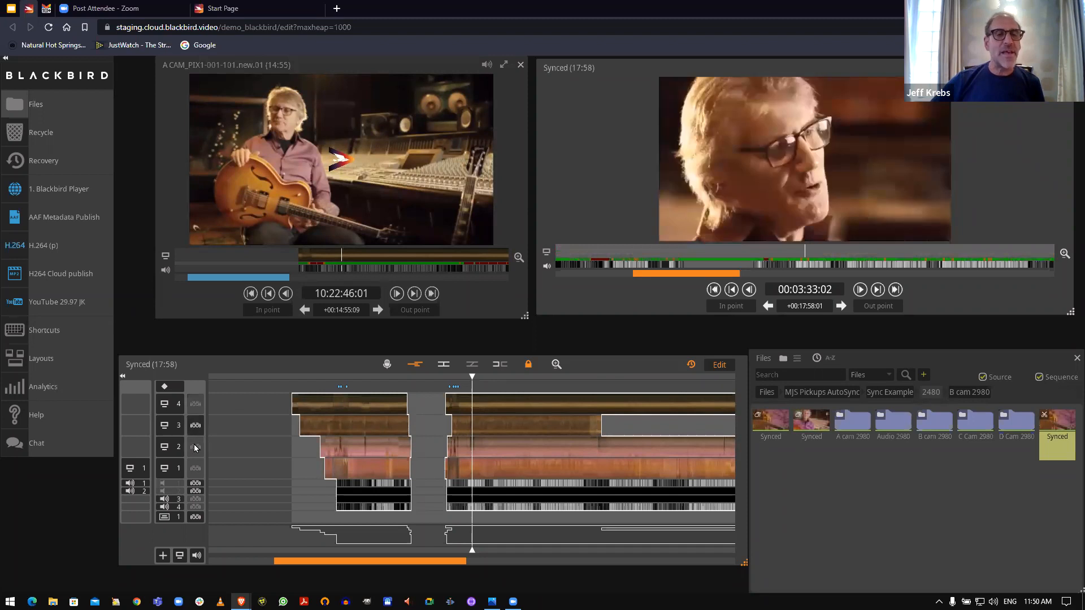
{"action": "left_click", "coordinate": [197, 468]}
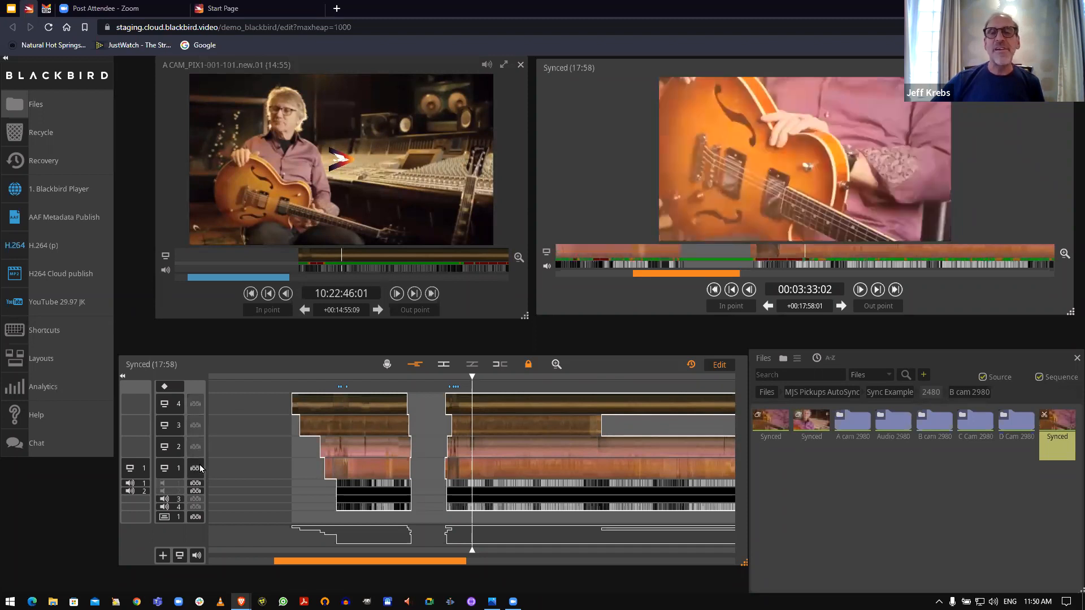
{"action": "left_click", "coordinate": [197, 405]}
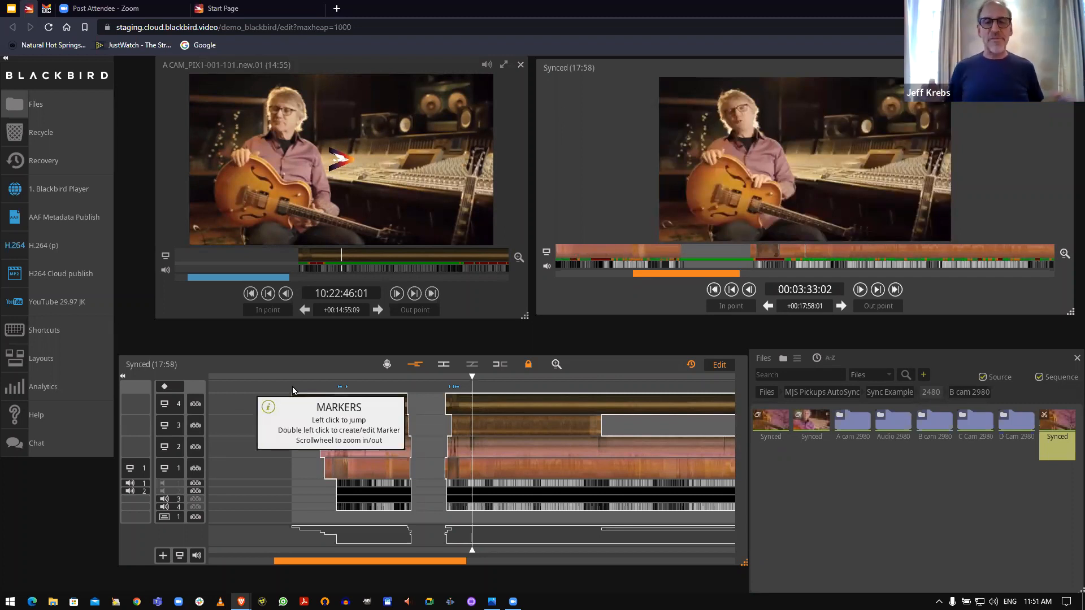
{"action": "left_click", "coordinate": [797, 467]}
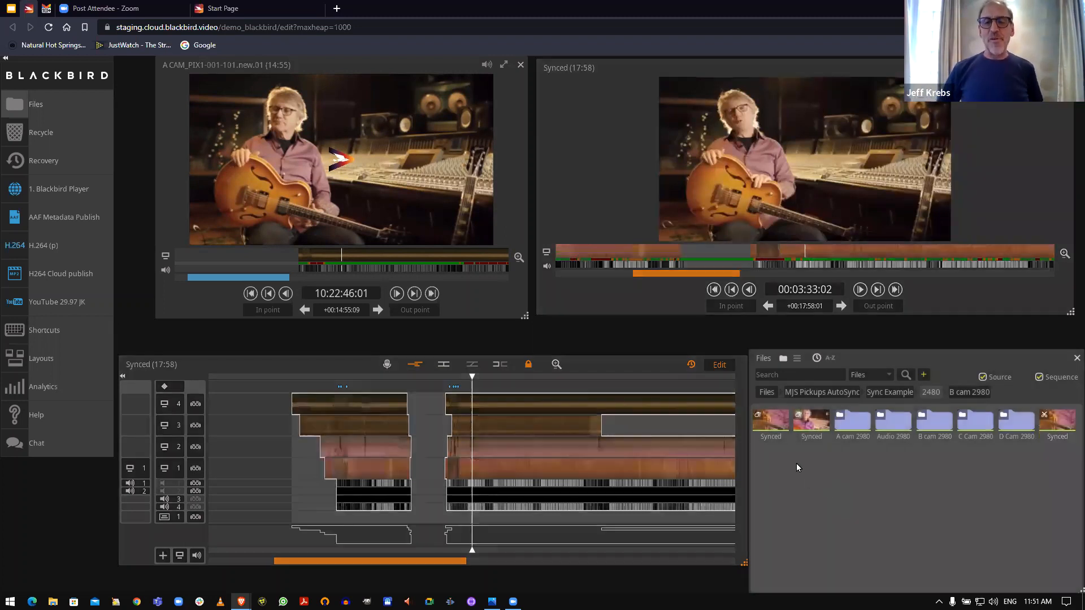
Step: Move to 00:04:21:02 in the Synced sequence and switch the record viewer to the multicam view of all four cameras
{"action": "scroll", "coordinate": [505, 399], "scroll_direction": "down", "scroll_amount": 2}
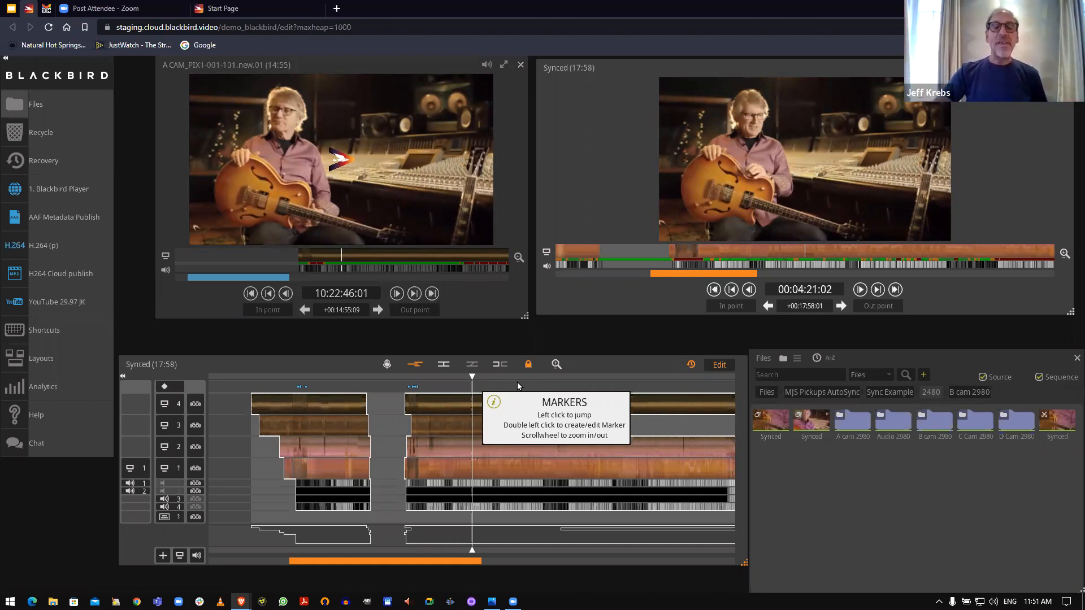
{"action": "key", "text": "m"}
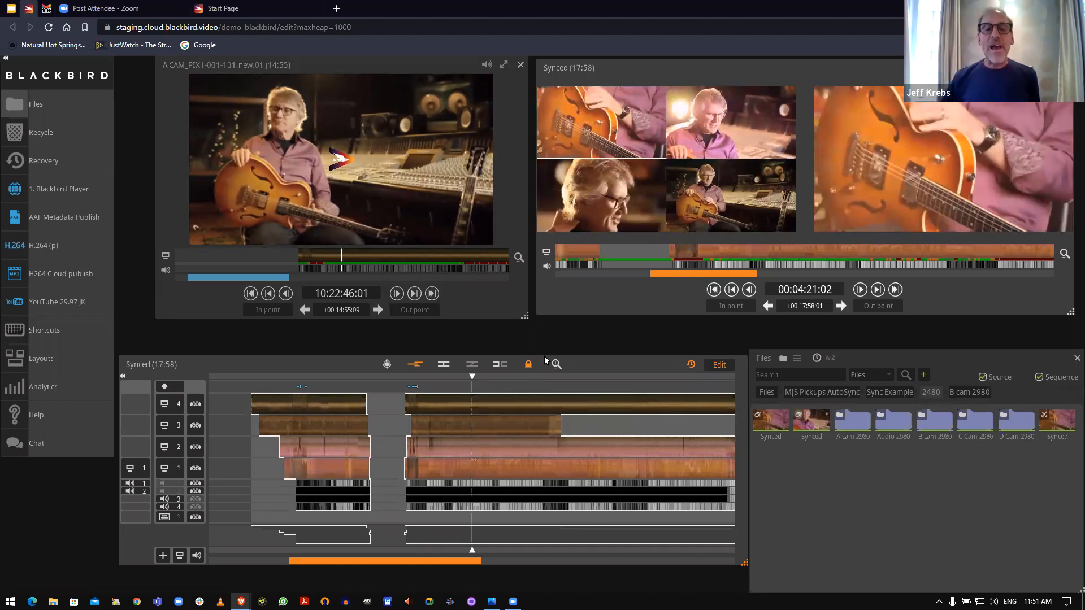
{"action": "scroll", "coordinate": [512, 408], "scroll_direction": "up", "scroll_amount": 2}
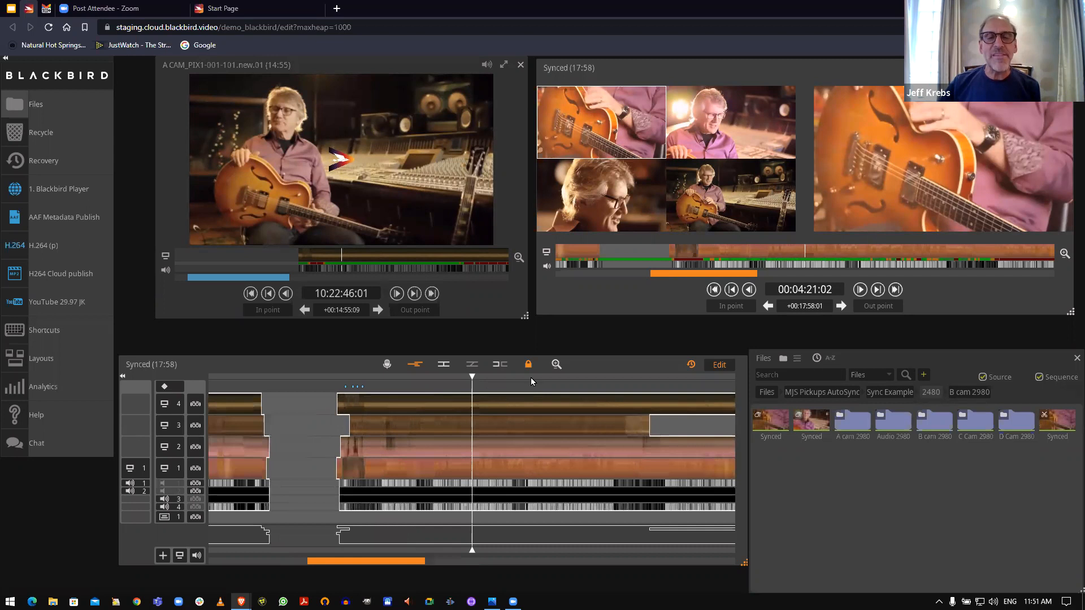
Step: Play and pause the Synced sequence from 00:04:21:02 to check the four camera angles against the audio
{"action": "key", "text": "space"}
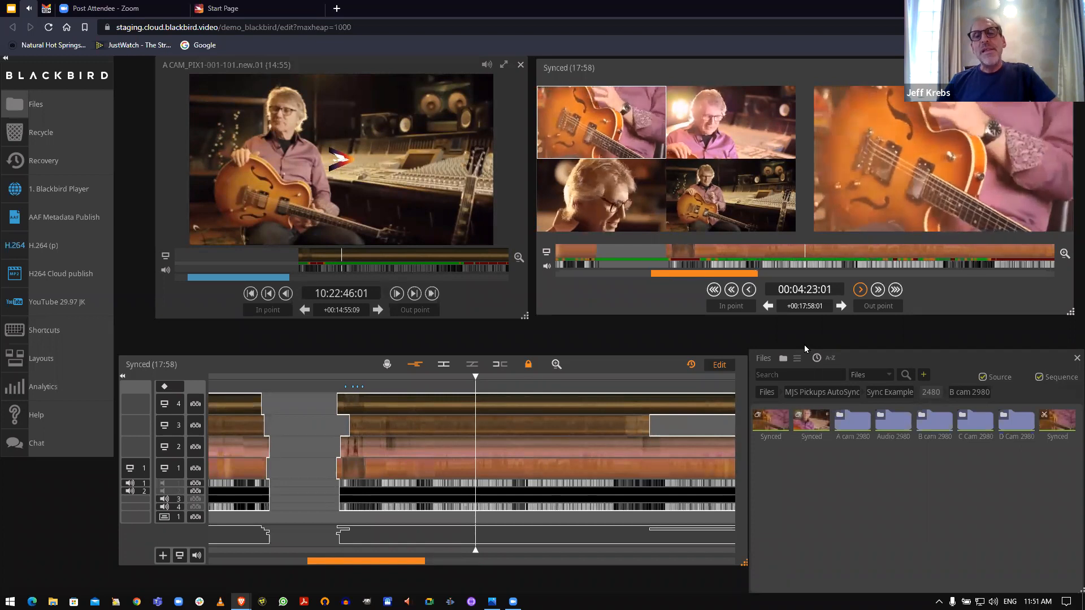
{"action": "key", "text": "space"}
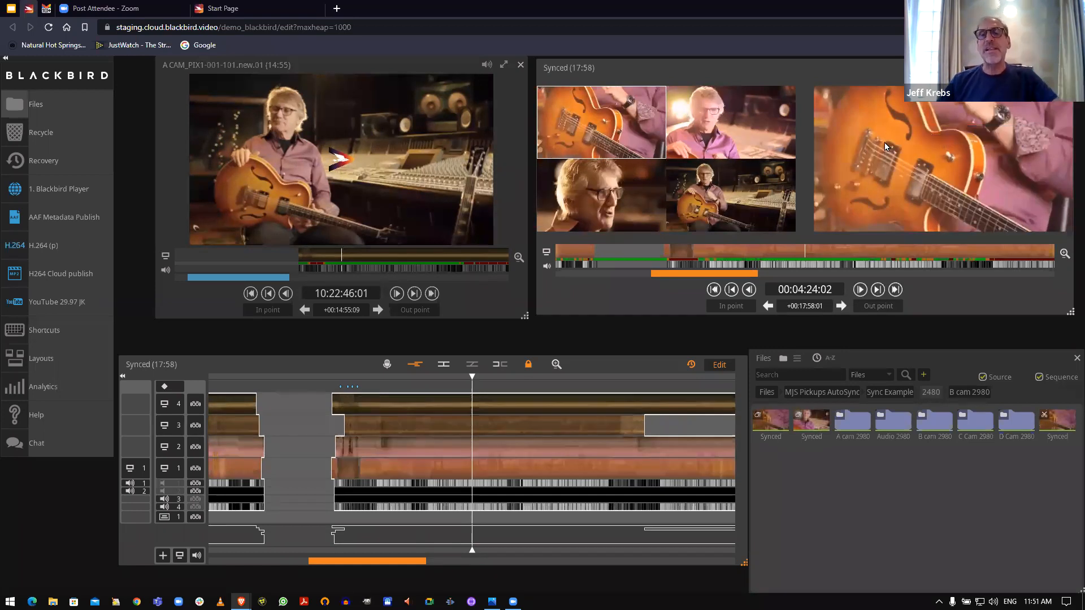
{"action": "key", "text": "space"}
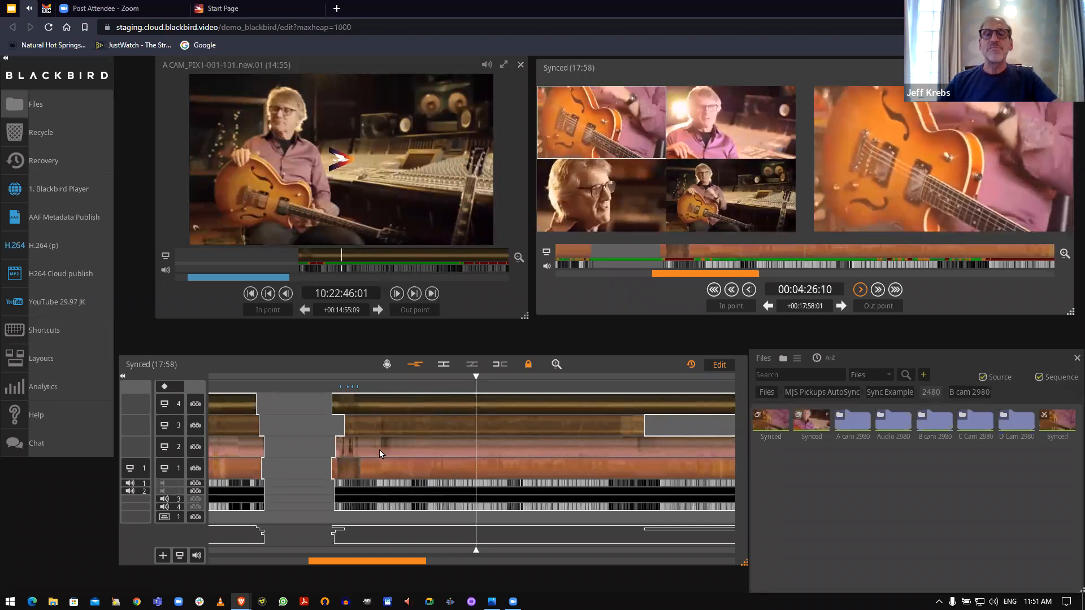
{"action": "key", "text": "space"}
{"action": "key", "text": "j"}
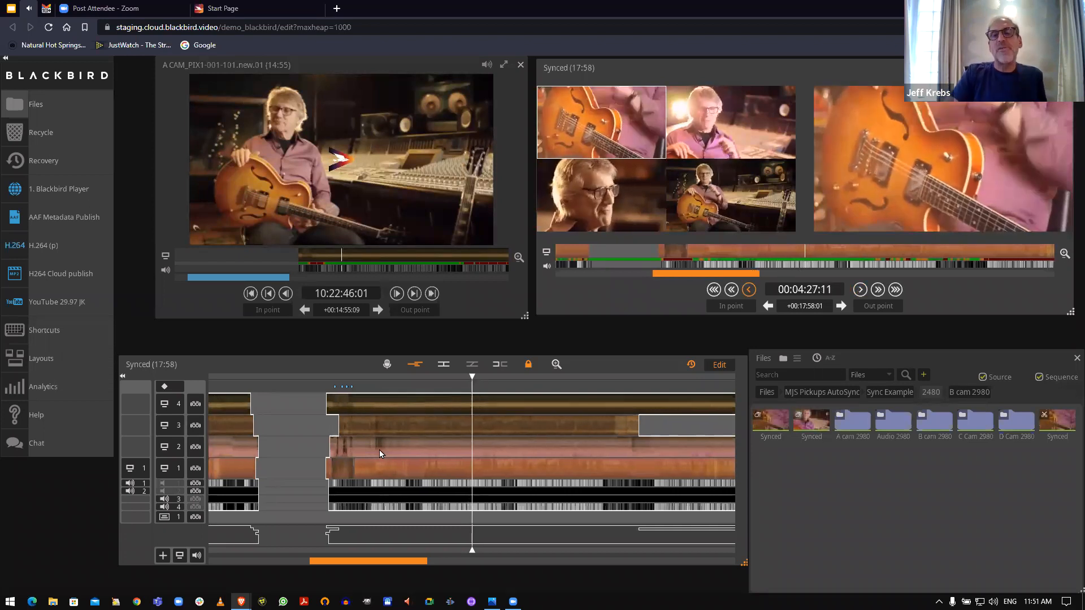
{"action": "key", "text": "k"}
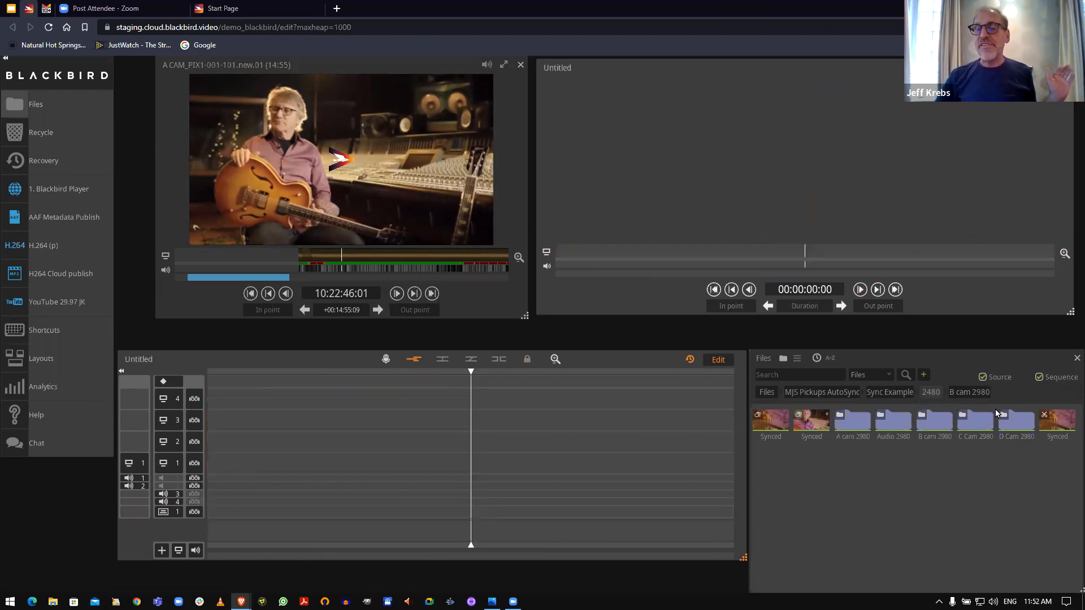
Step: Open the Sync Map Sequence folder in Sync Example and load its sequence into the record viewer
{"action": "left_click", "coordinate": [882, 394]}
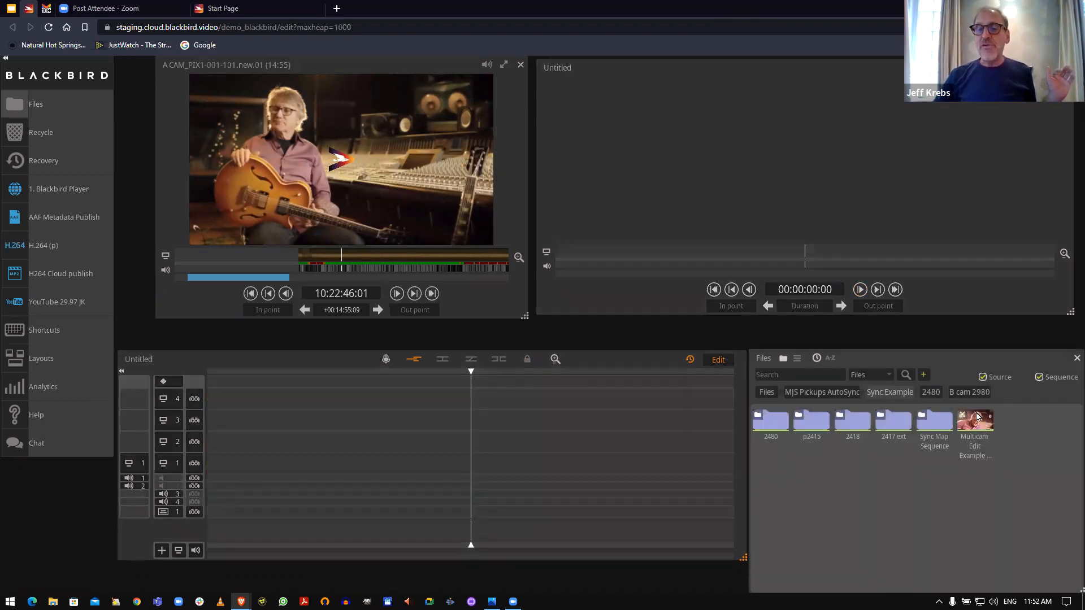
{"action": "left_click", "coordinate": [942, 419]}
{"action": "double_click", "coordinate": [940, 419]}
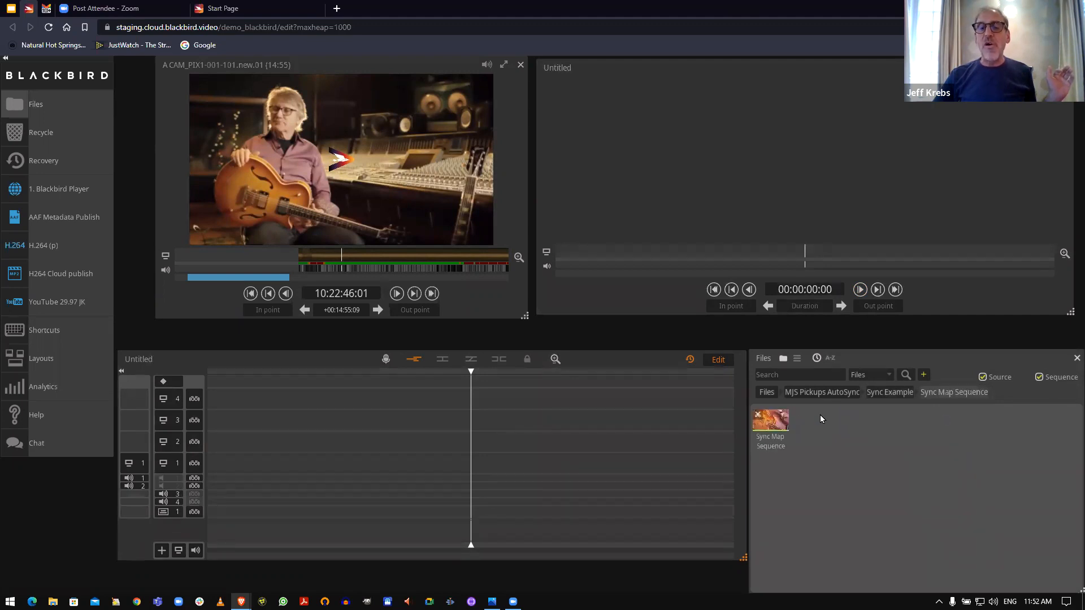
{"action": "left_click_drag", "start_coordinate": [768, 423], "coordinate": [717, 161]}
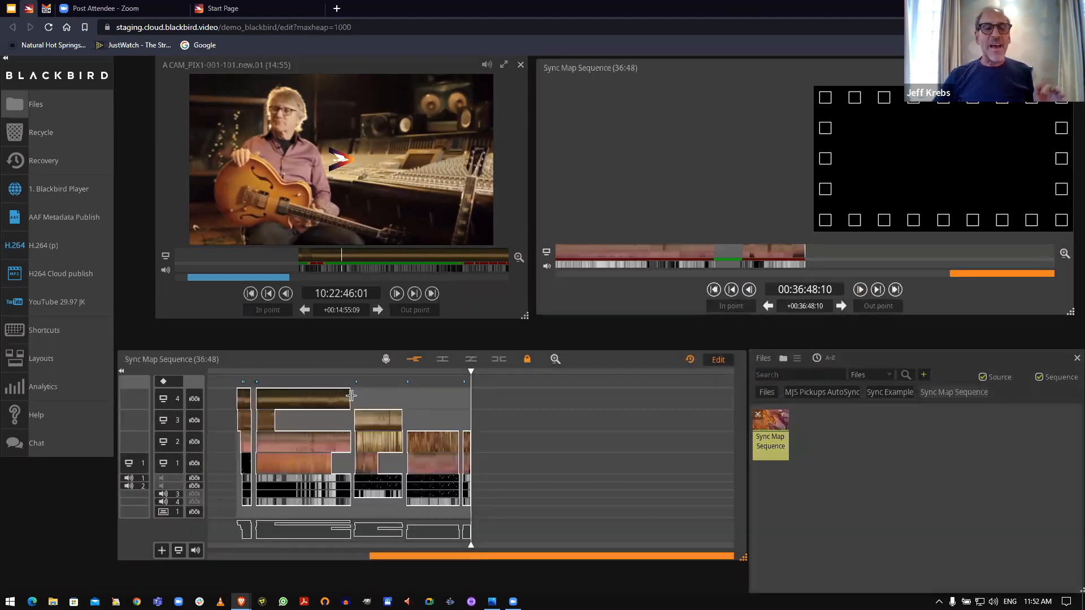
Step: Examine the synced camera groups along Sync Map Sequence, checking 00:11:33:02, 00:06:23:18, 00:04:42:10 and the third group at 00:23:08:21
{"action": "left_click", "coordinate": [313, 398]}
{"action": "scroll", "coordinate": [316, 396], "scroll_direction": "up", "scroll_amount": 3}
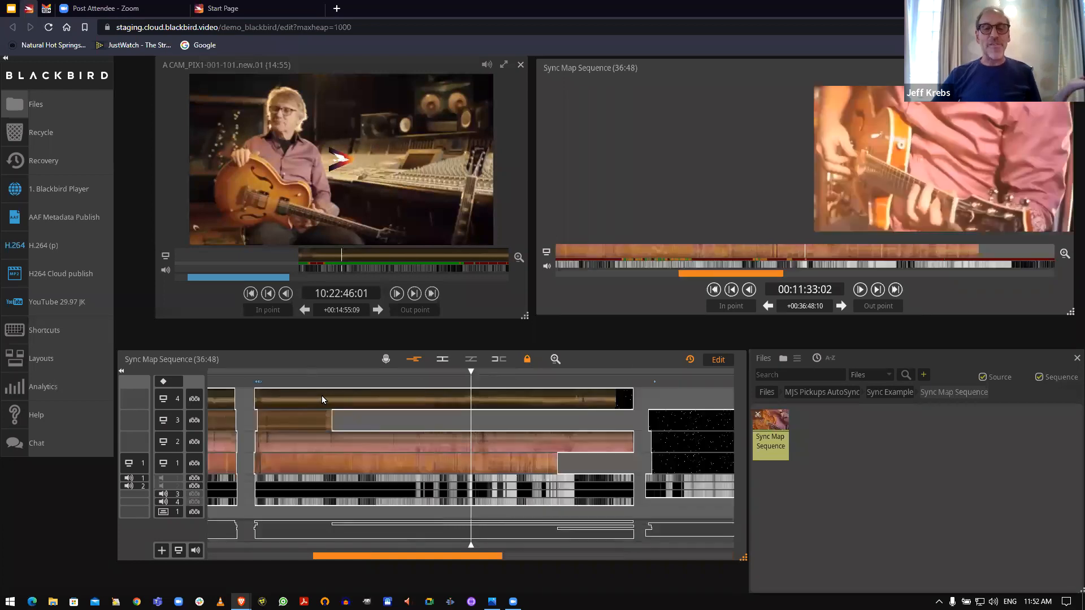
{"action": "scroll", "coordinate": [361, 395], "scroll_direction": "down", "scroll_amount": 3}
{"action": "scroll", "coordinate": [382, 396], "scroll_direction": "up", "scroll_amount": 3}
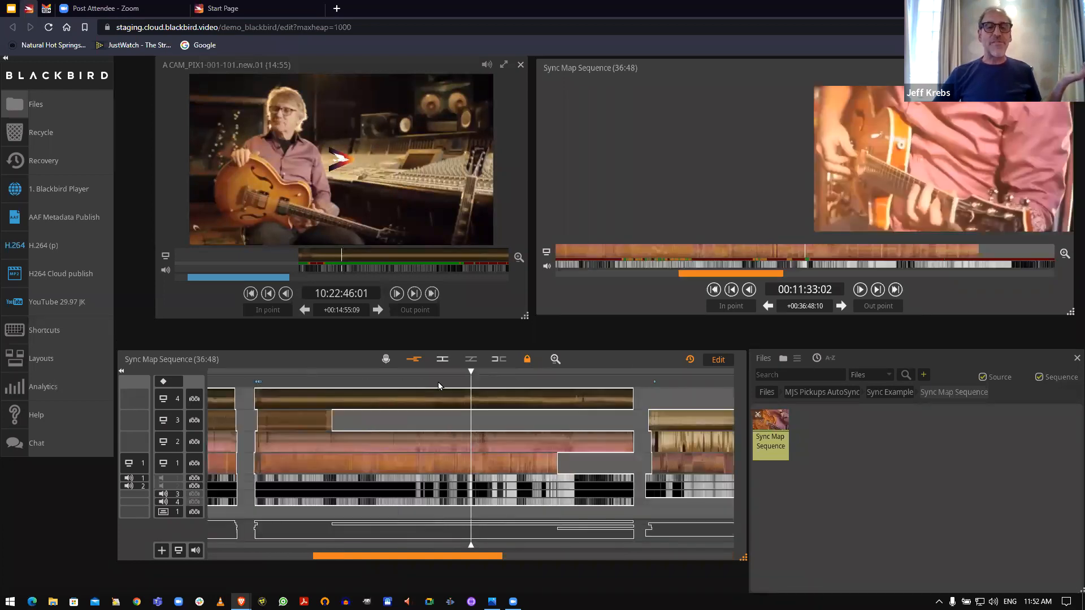
{"action": "left_click", "coordinate": [340, 389]}
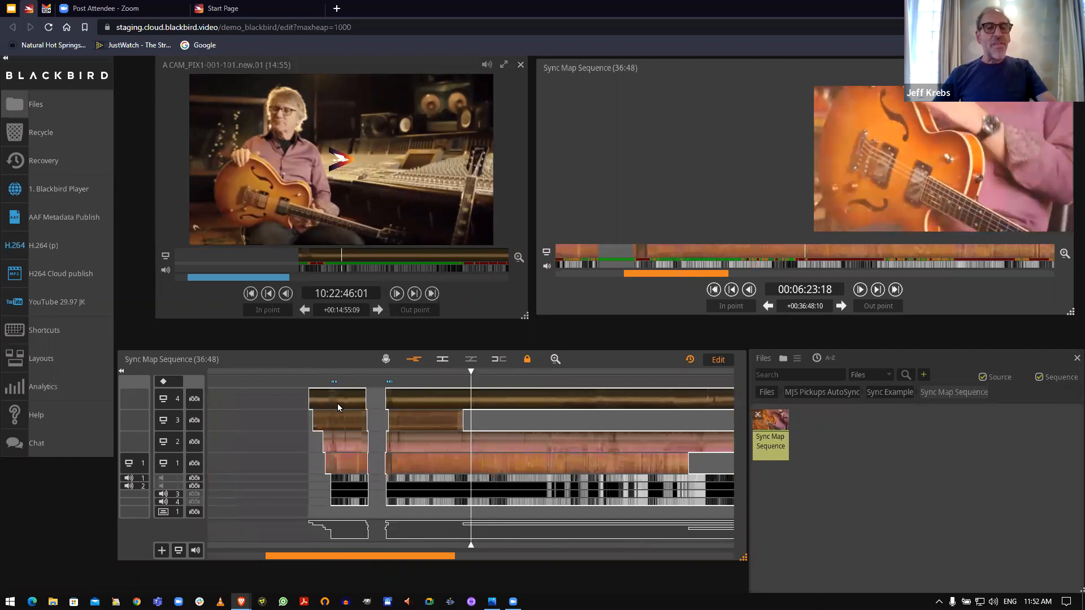
{"action": "left_click", "coordinate": [429, 419]}
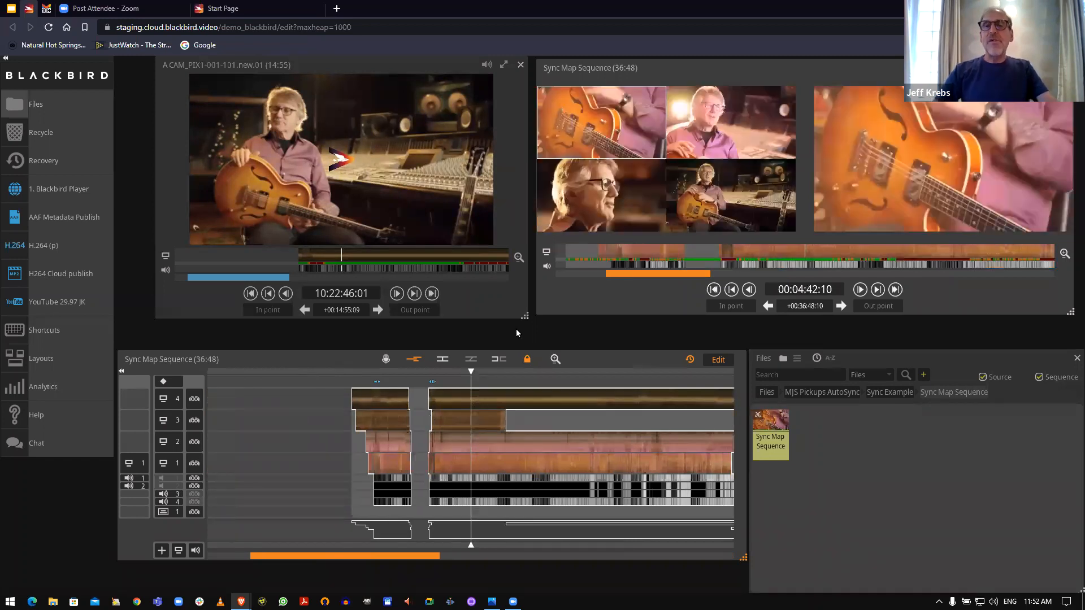
{"action": "left_click", "coordinate": [391, 386]}
{"action": "left_click", "coordinate": [540, 384]}
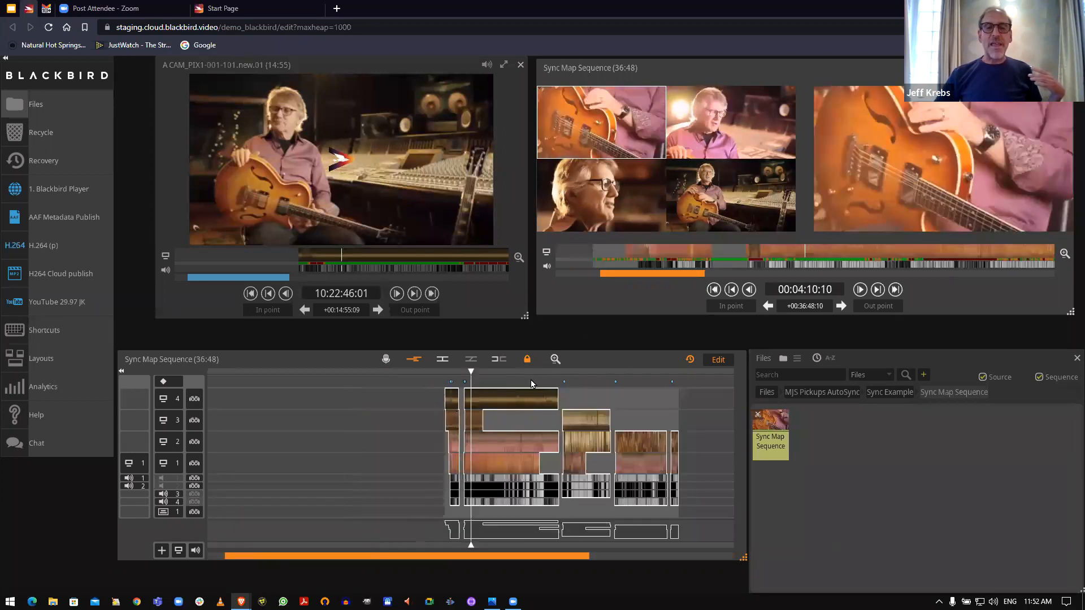
{"action": "left_click", "coordinate": [587, 385]}
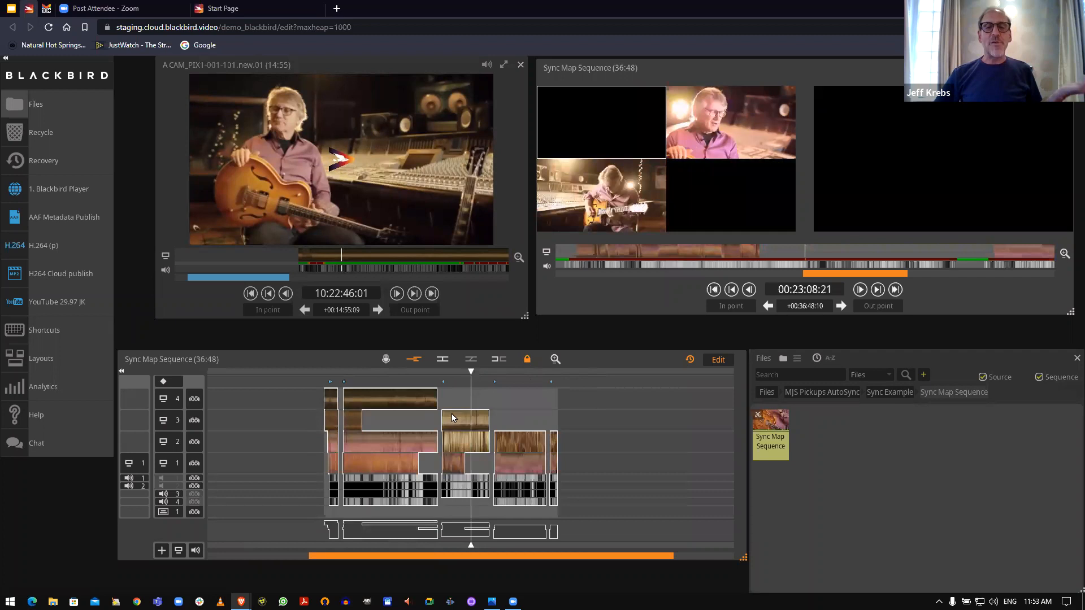
Step: Move to 00:28:27:09 in the fourth clip group and reduce the displayed video tracks to two
{"action": "left_click", "coordinate": [504, 405]}
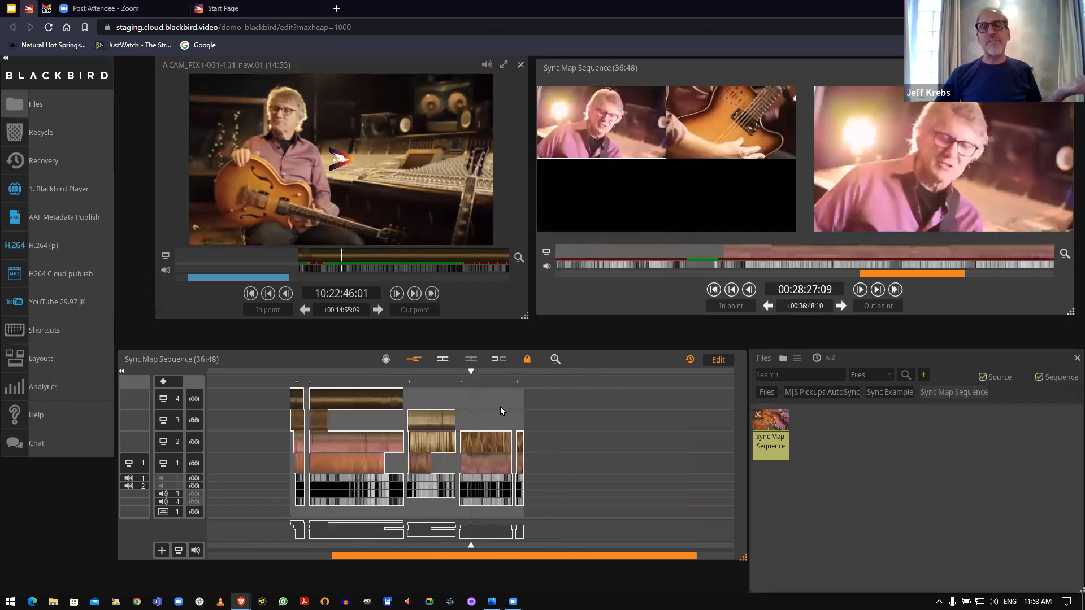
{"action": "left_click", "coordinate": [180, 551]}
{"action": "left_click", "coordinate": [183, 549]}
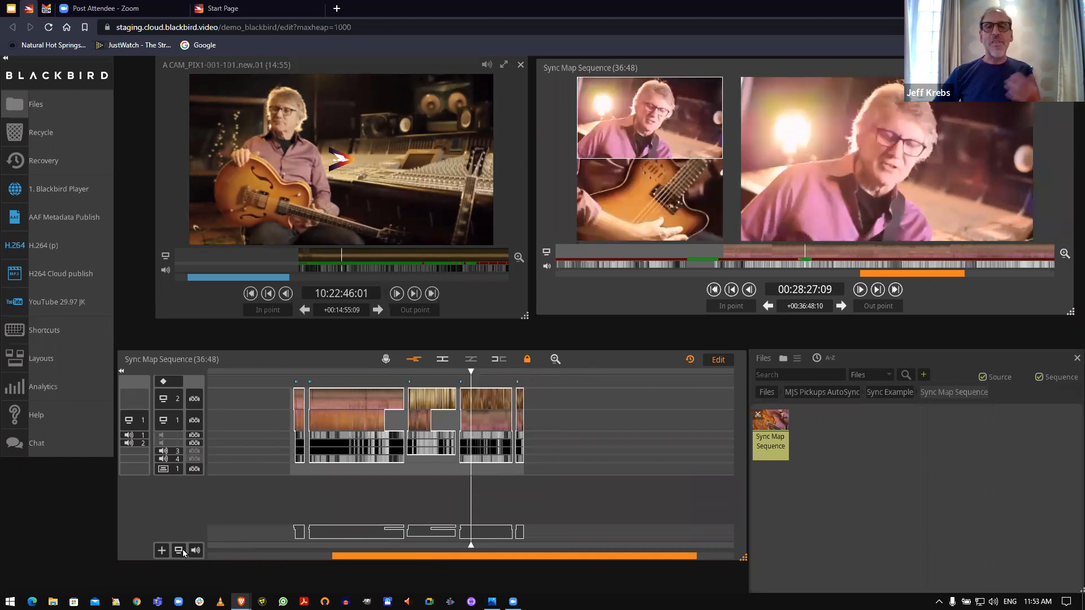
Step: Compare the fourth clip group at 00:28:27:09 with four and with two video tracks displayed in Sync Map Sequence
{"action": "left_click", "coordinate": [179, 550]}
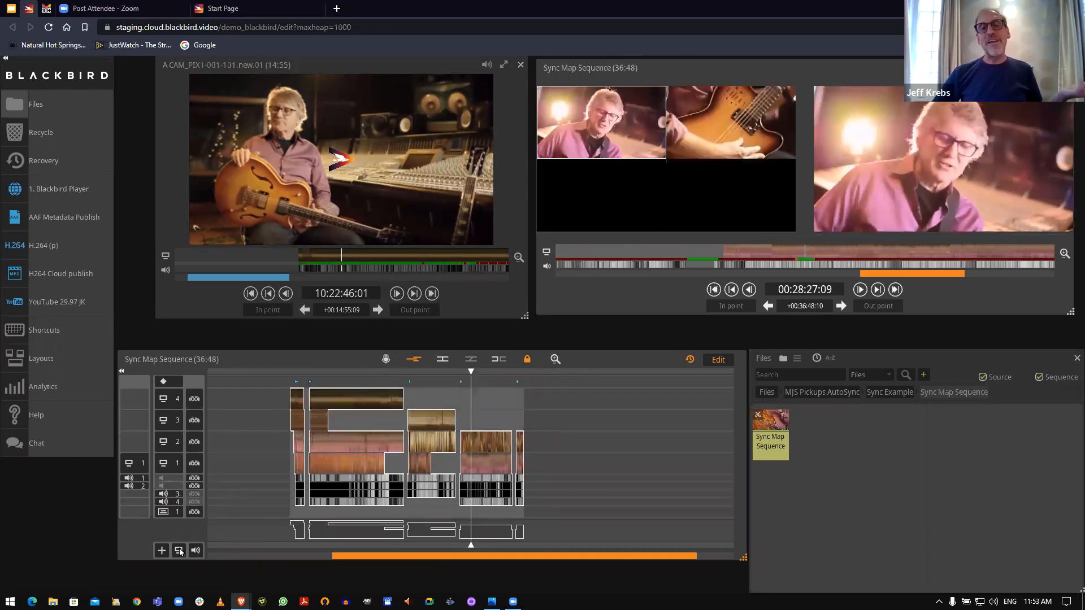
{"action": "left_click", "coordinate": [180, 551]}
{"action": "left_click", "coordinate": [177, 551]}
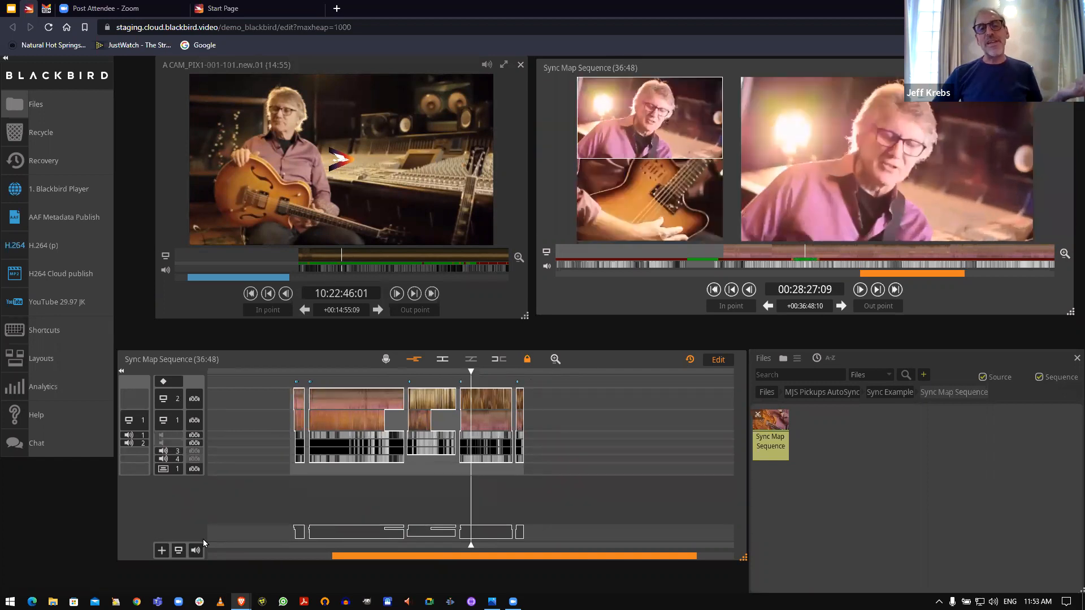
{"action": "scroll", "coordinate": [520, 430], "scroll_direction": "up", "scroll_amount": 5}
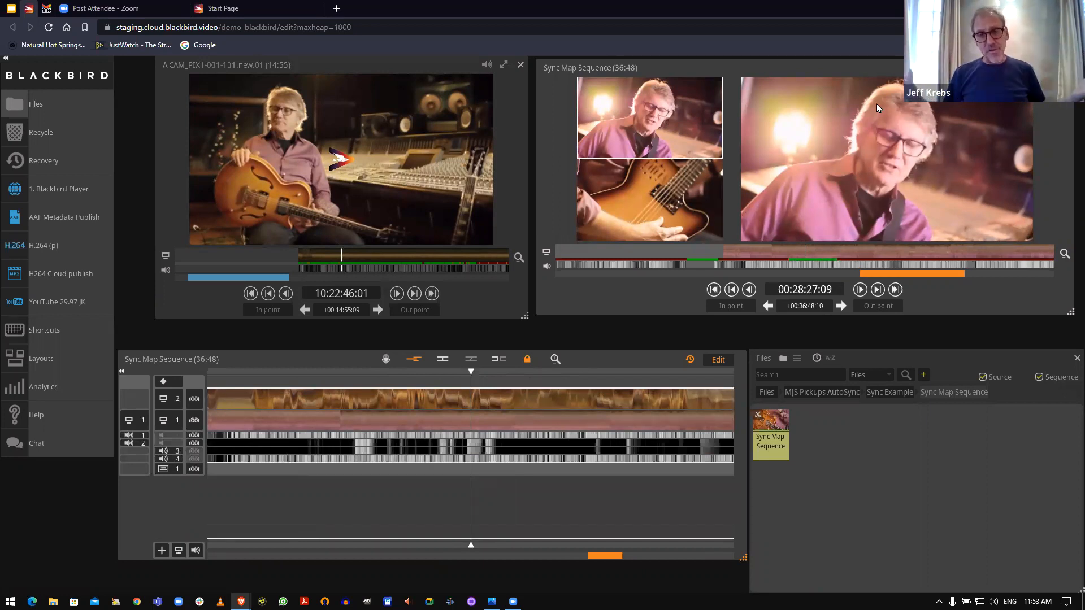
{"action": "mouse_move", "coordinate": [877, 105]}
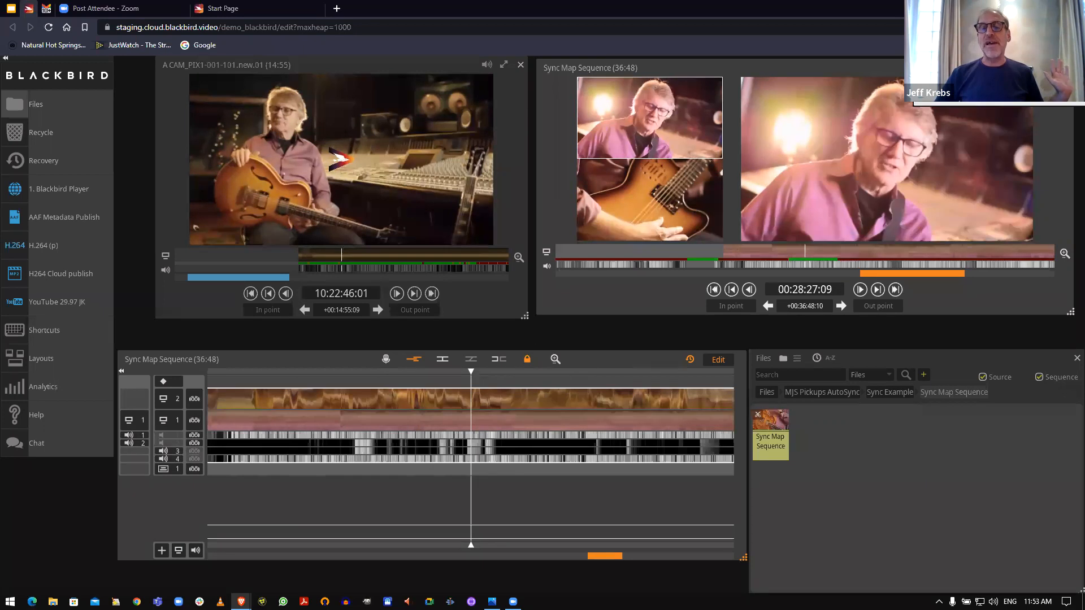
Step: Go back to MJS Pickups AutoSync and open the 2480 folder inside Sync Example
{"action": "left_click", "coordinate": [847, 390]}
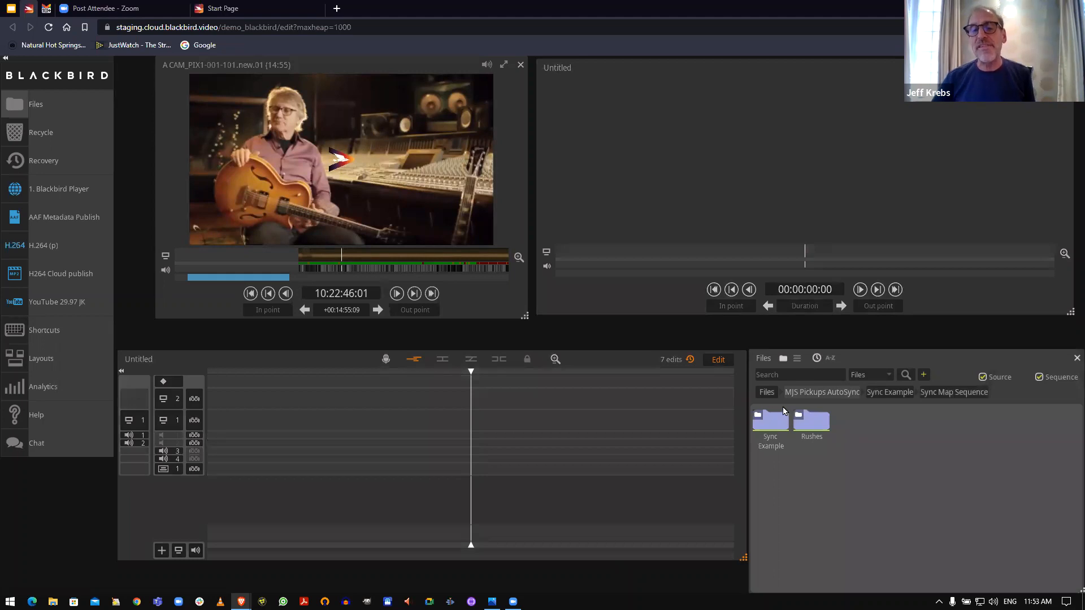
{"action": "double_click", "coordinate": [783, 415]}
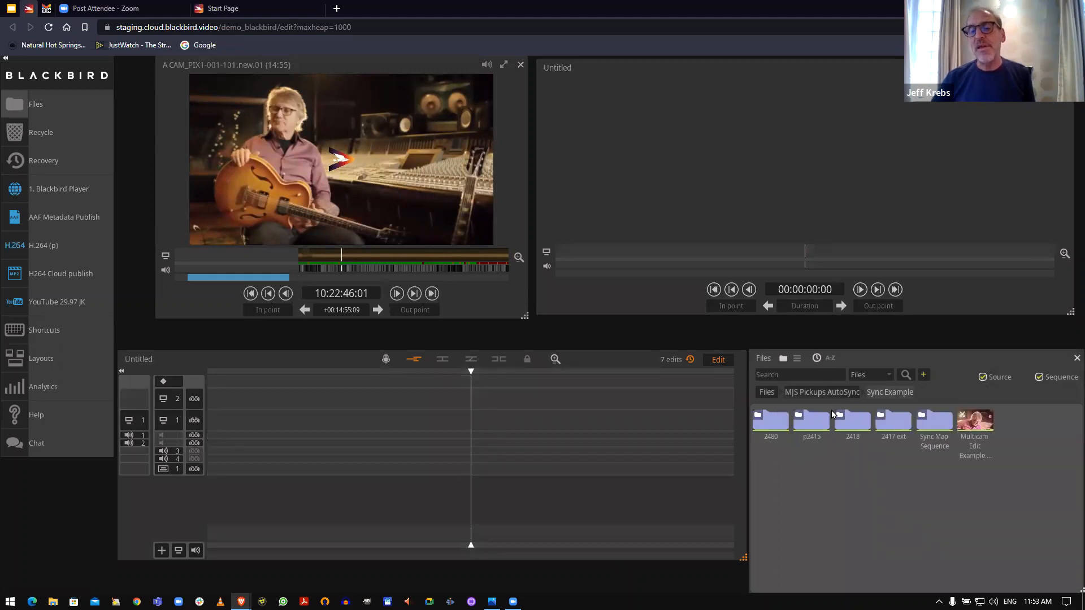
{"action": "left_click", "coordinate": [780, 420]}
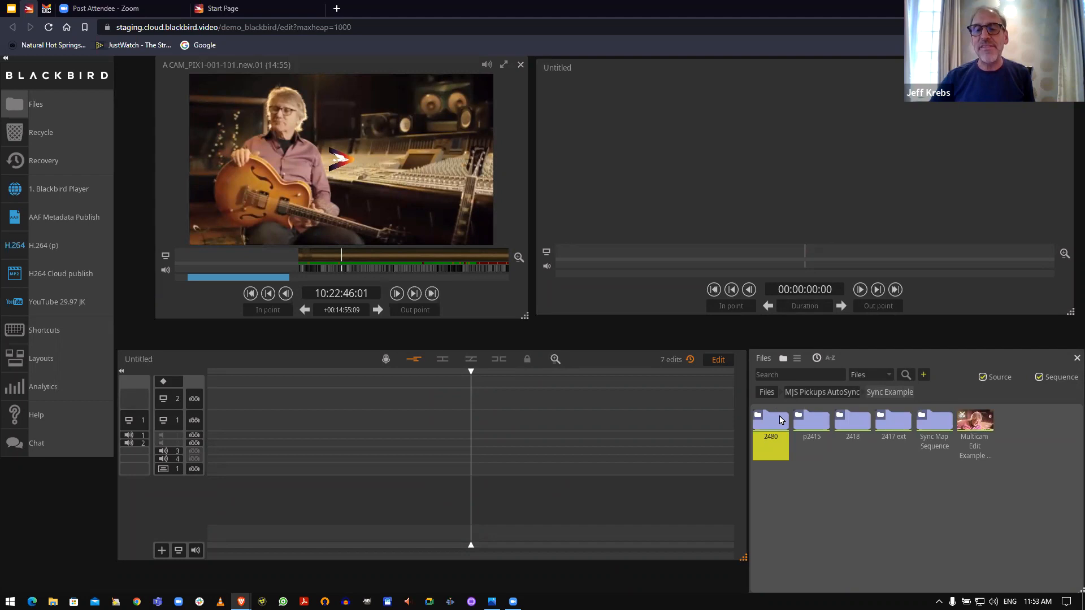
{"action": "double_click", "coordinate": [781, 419]}
Step: AutoSync the four camera folders and the audio folder in 2480 into a Multicam sequence named Synced, using aux timecode
{"action": "left_click_drag", "start_coordinate": [1011, 470], "coordinate": [856, 425]}
{"action": "right_click", "coordinate": [855, 425]}
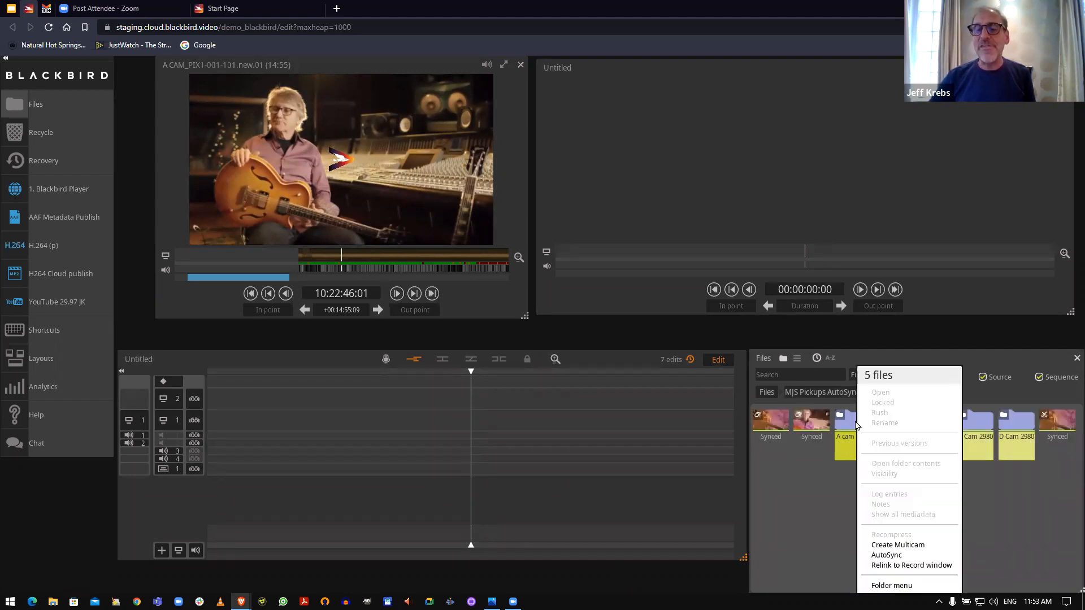
{"action": "left_click", "coordinate": [876, 556]}
{"action": "left_click", "coordinate": [116, 165]}
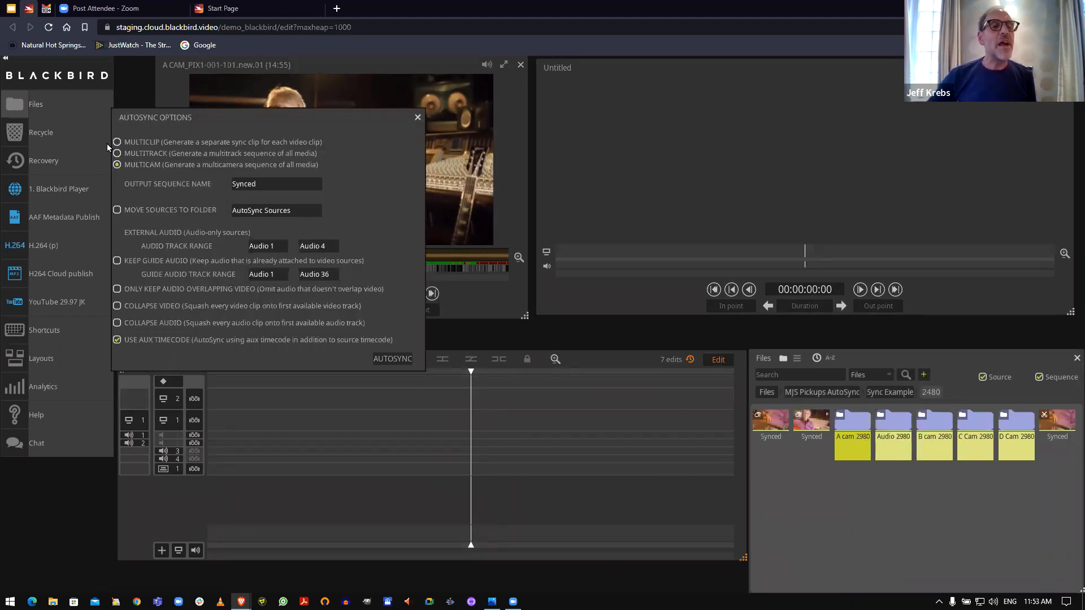
{"action": "left_click", "coordinate": [392, 358]}
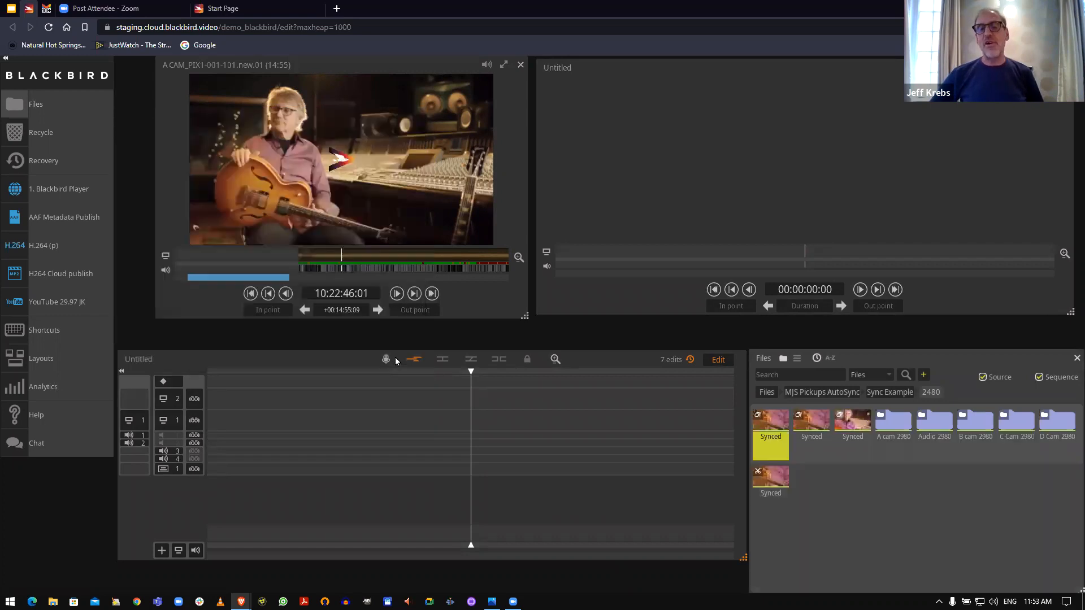
Step: Load the new Synced sequence into an enlarged source viewer and check its four camera angles up to 10:19:55:15
{"action": "double_click", "coordinate": [775, 429]}
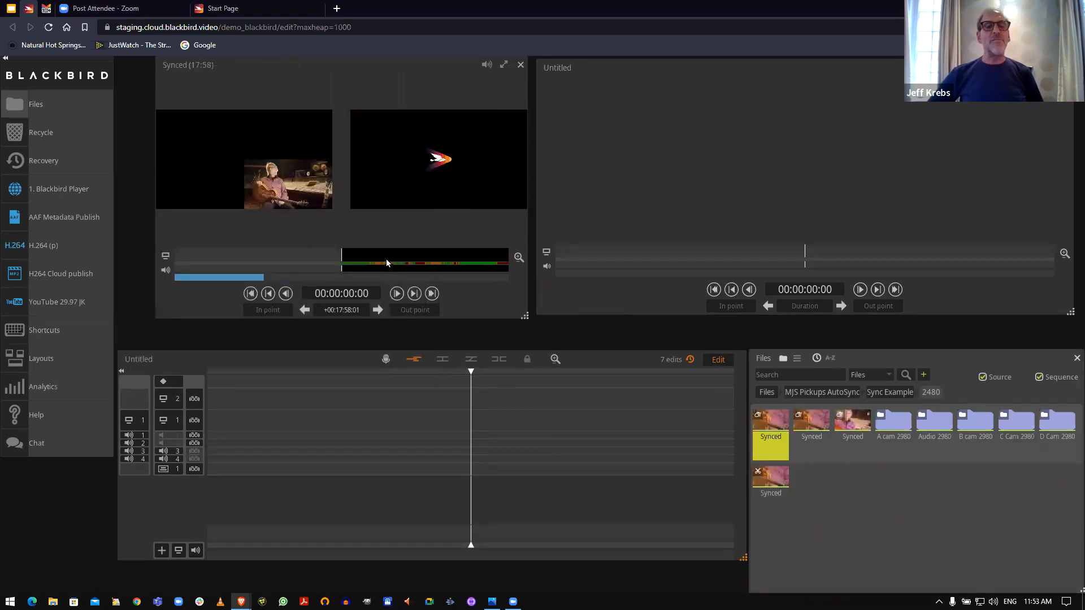
{"action": "left_click", "coordinate": [501, 64]}
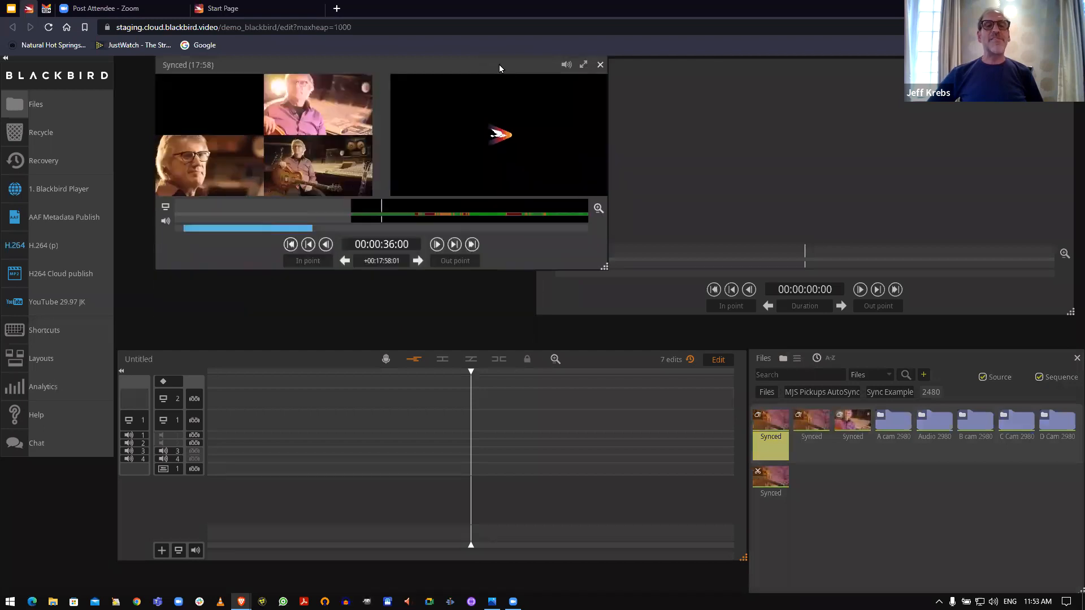
{"action": "mouse_move", "coordinate": [412, 201]}
{"action": "left_mouse_down"}
{"action": "mouse_move", "coordinate": [374, 202]}
{"action": "mouse_move", "coordinate": [399, 207]}
{"action": "left_mouse_up"}
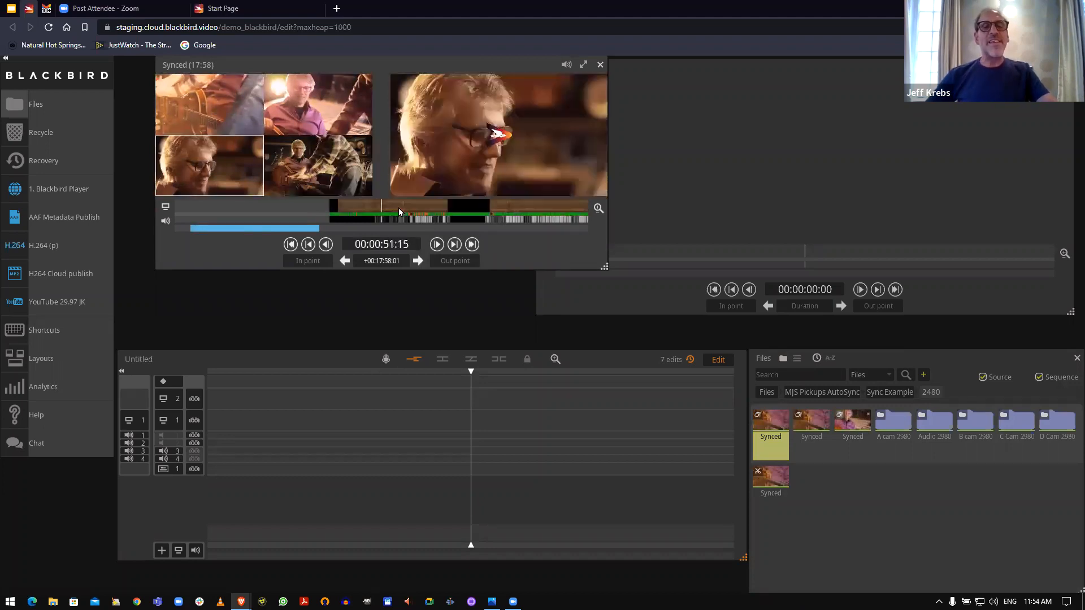
{"action": "mouse_move", "coordinate": [398, 207]}
{"action": "left_mouse_down"}
{"action": "mouse_move", "coordinate": [377, 206]}
{"action": "mouse_move", "coordinate": [426, 213]}
{"action": "mouse_move", "coordinate": [381, 208]}
{"action": "left_mouse_up"}
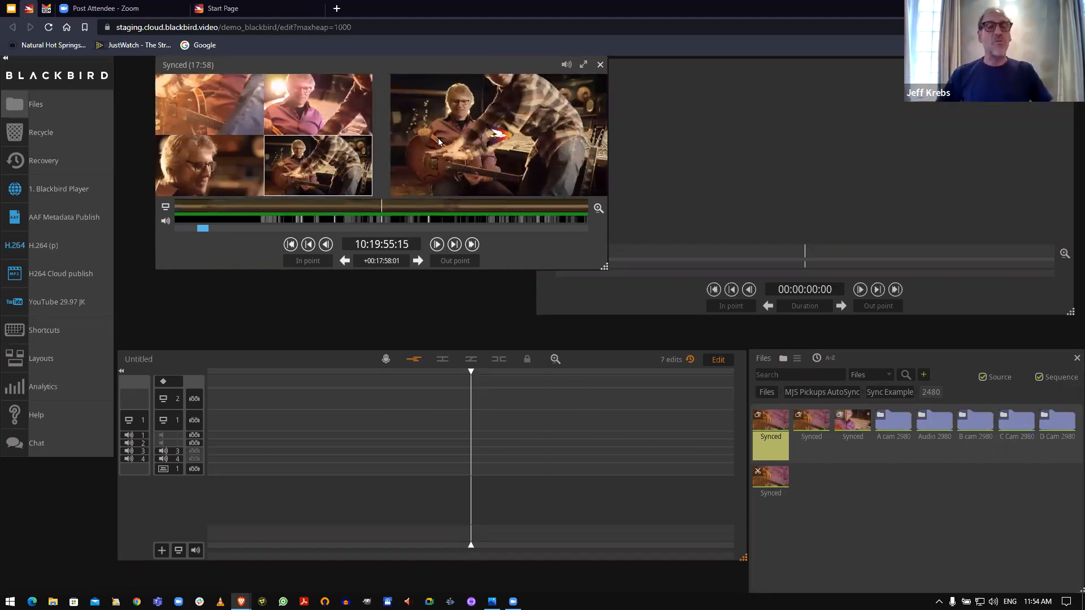
{"action": "left_click_drag", "start_coordinate": [432, 63], "coordinate": [385, 74]}
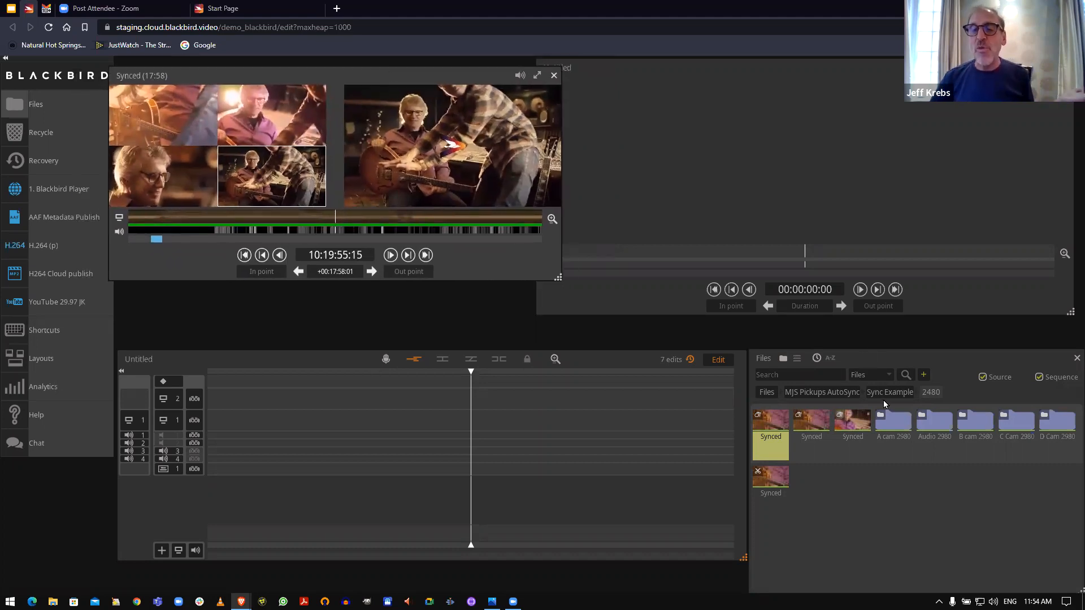
Step: Load Multicam Edit Example from Sync Example into the record viewer and review its cuts in multicam view around 00:00:22:04
{"action": "left_click", "coordinate": [880, 389]}
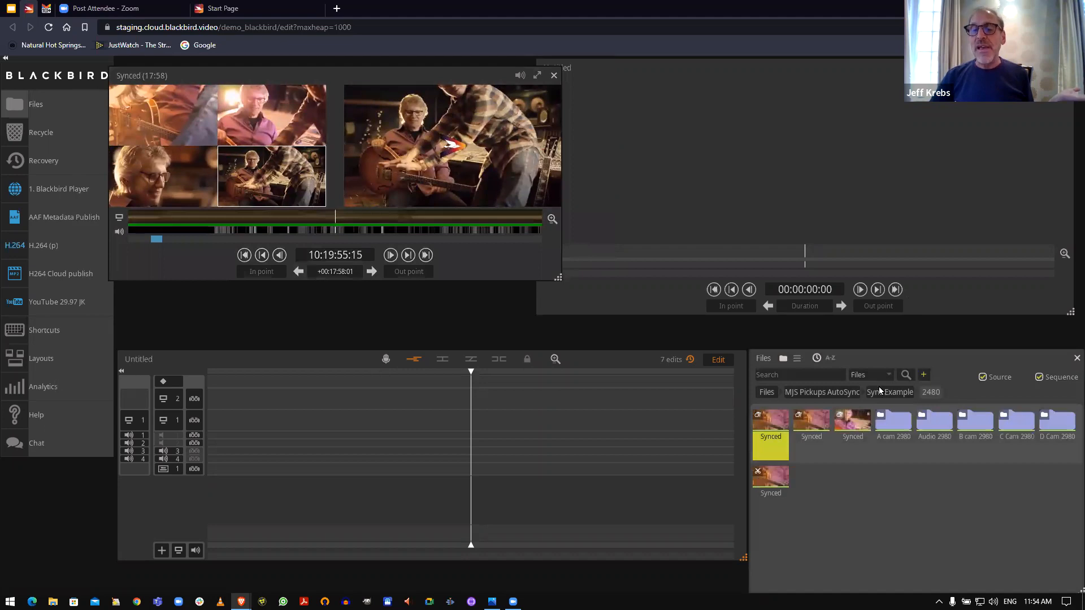
{"action": "left_click_drag", "start_coordinate": [976, 421], "coordinate": [442, 398]}
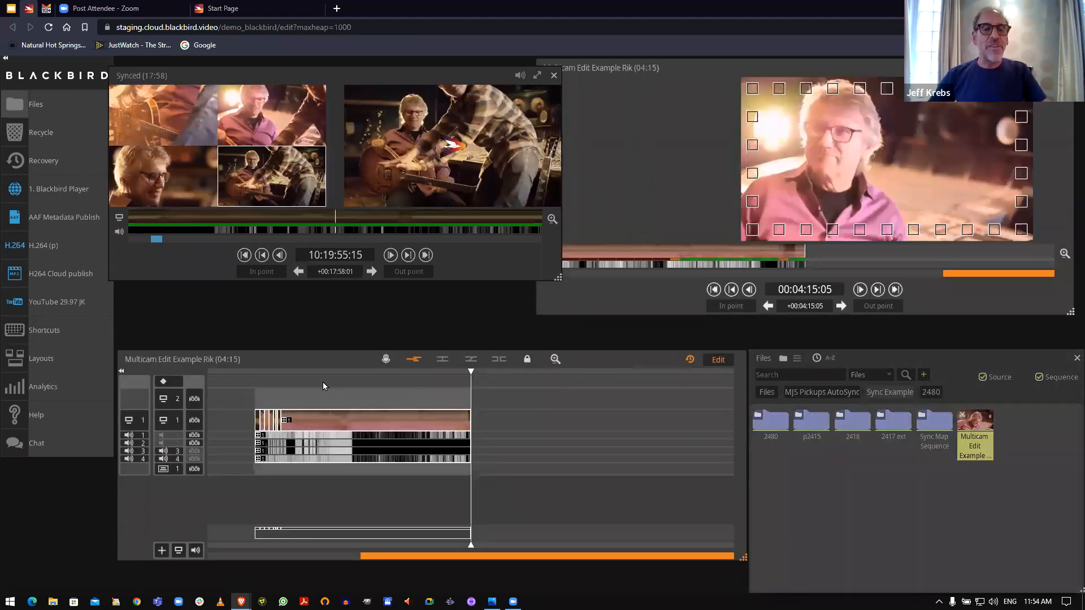
{"action": "scroll", "coordinate": [301, 395], "scroll_direction": "up", "scroll_amount": 5}
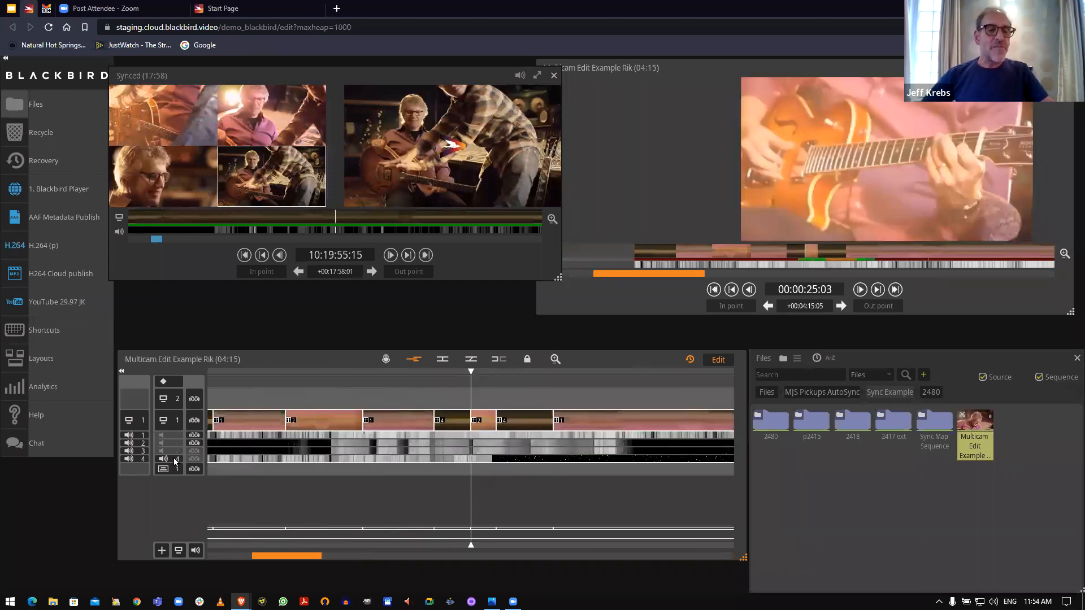
{"action": "left_click", "coordinate": [570, 435]}
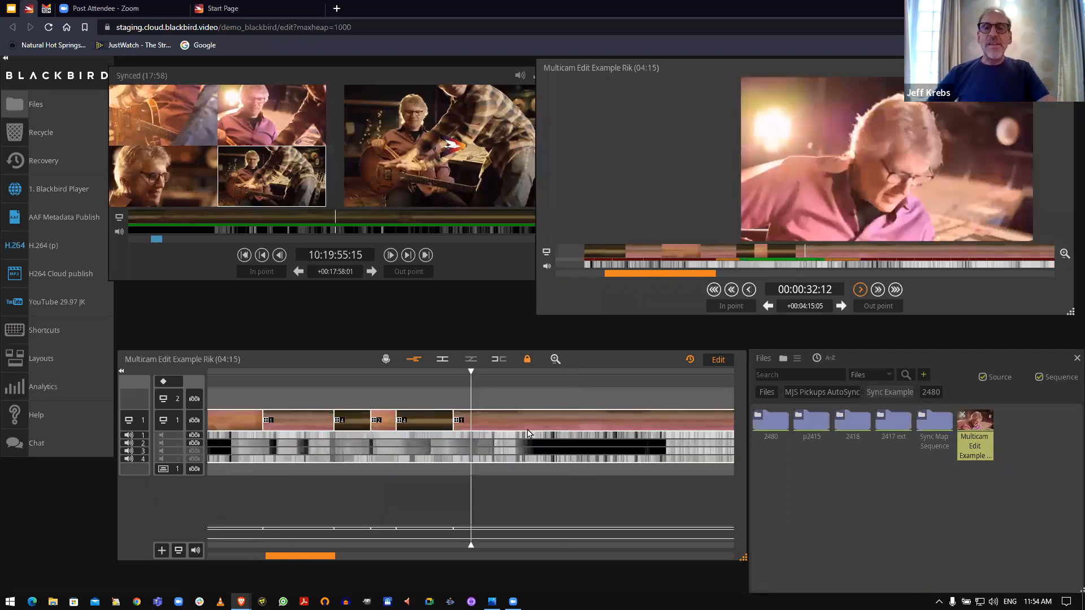
{"action": "left_click", "coordinate": [331, 389]}
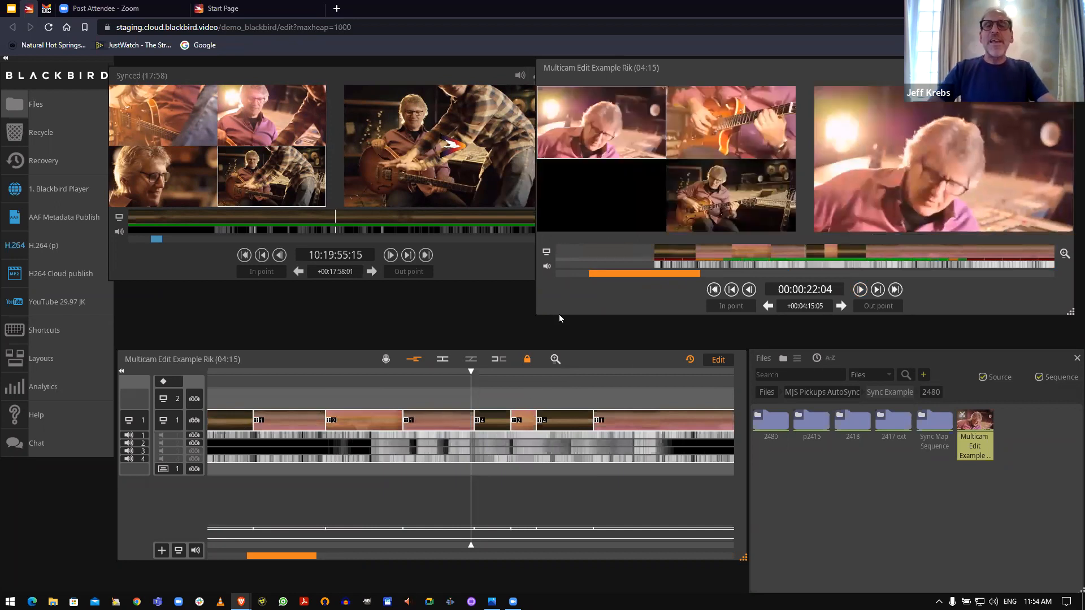
Step: Play Multicam Edit Example from 00:00:33:01, cutting live to camera 4 and to camera 2, and stop playback
{"action": "left_click", "coordinate": [495, 414]}
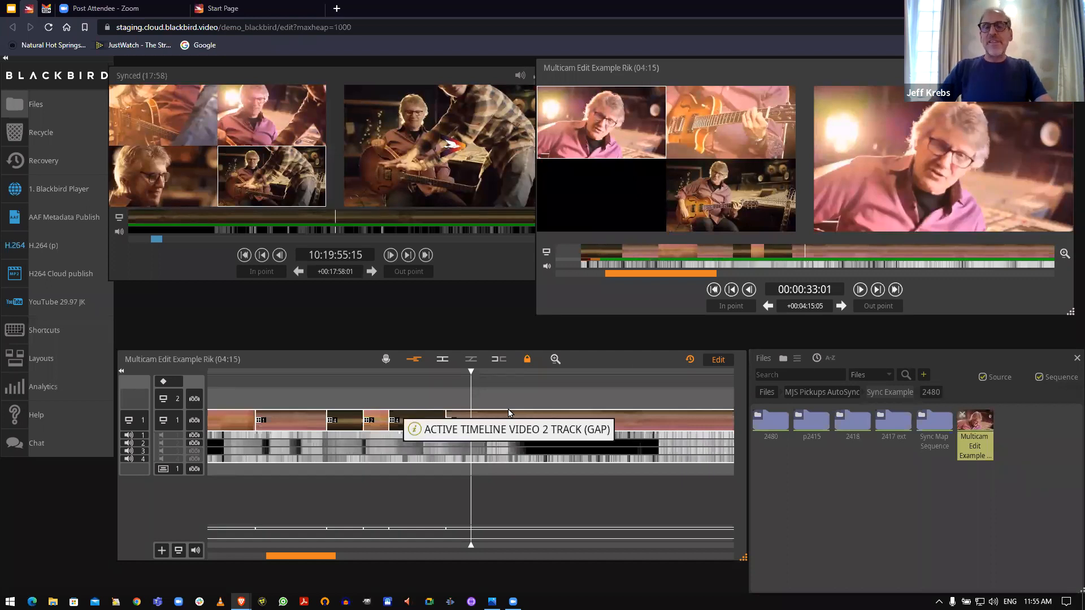
{"action": "key", "text": "space"}
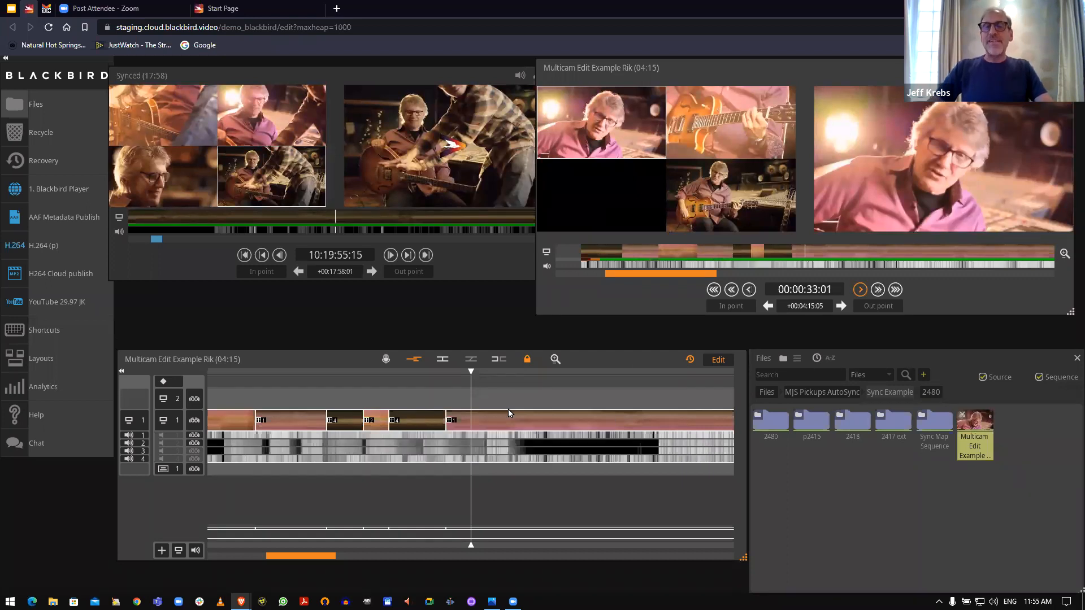
{"action": "key", "text": "4"}
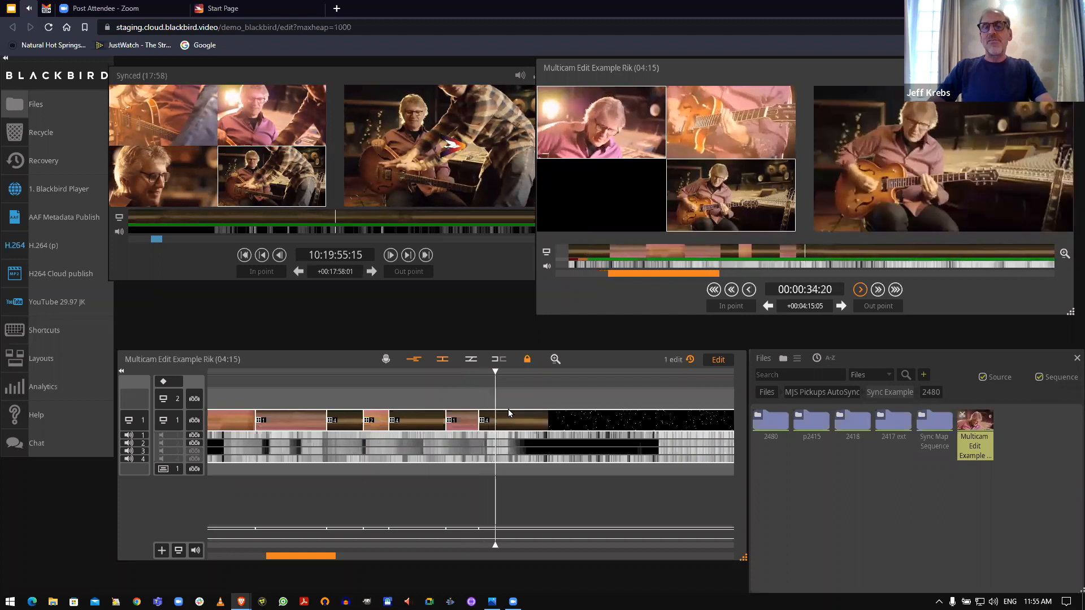
{"action": "key", "text": "2"}
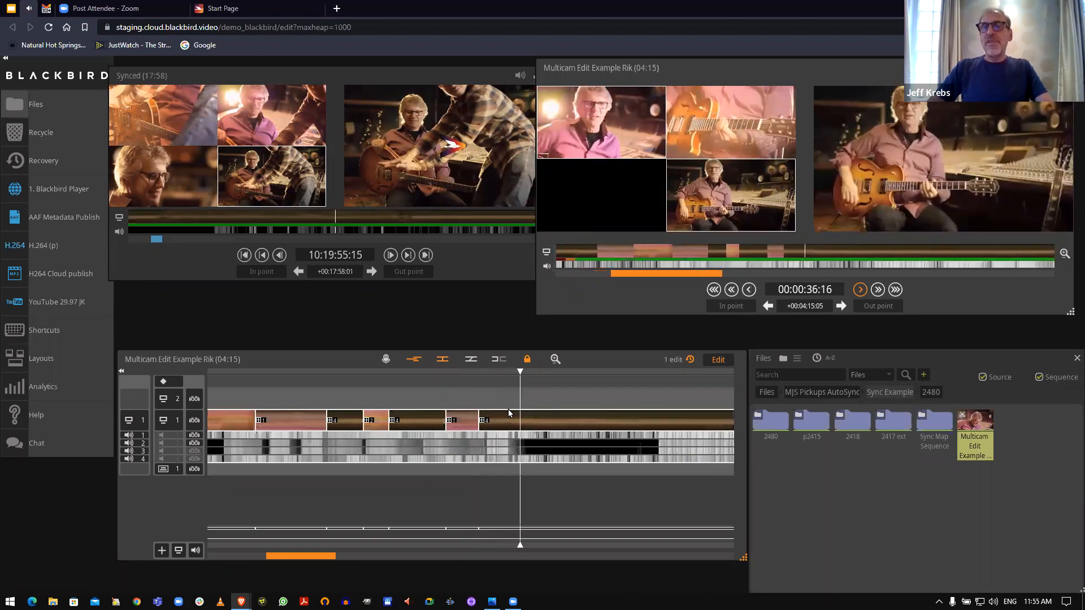
{"action": "key", "text": "space"}
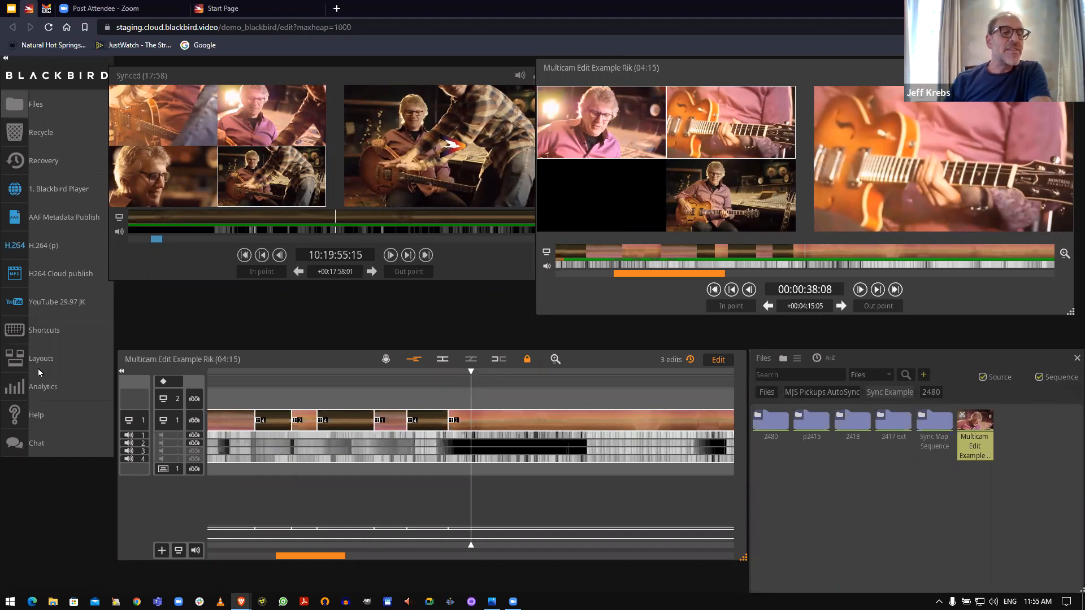
Step: Switch the workspace to the Multicam Lasso layout and clear the record window, discarding its unsaved edits
{"action": "left_click", "coordinate": [19, 362]}
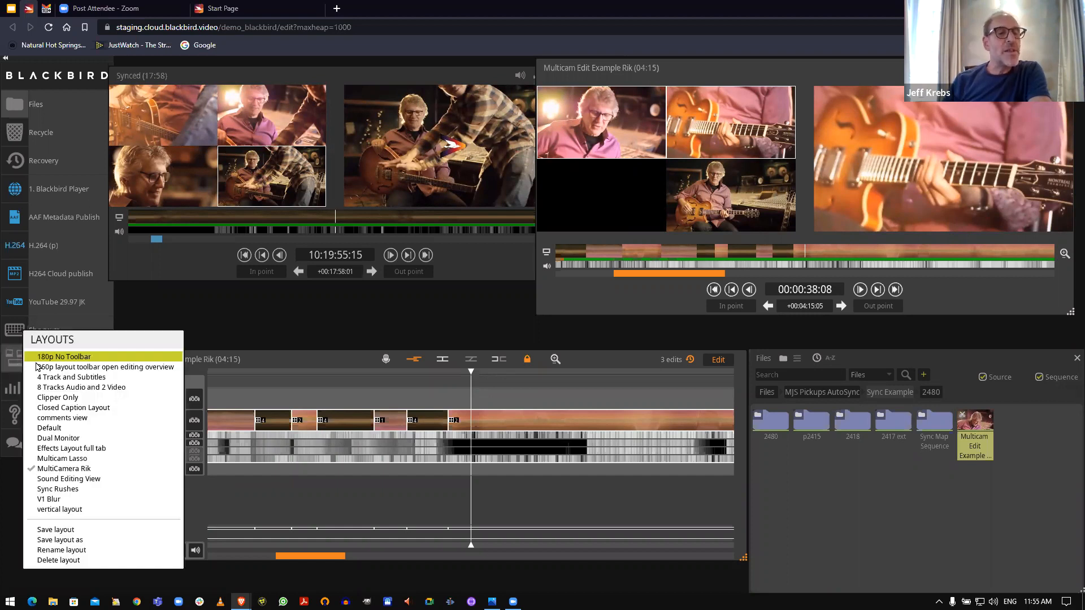
{"action": "left_click", "coordinate": [90, 462]}
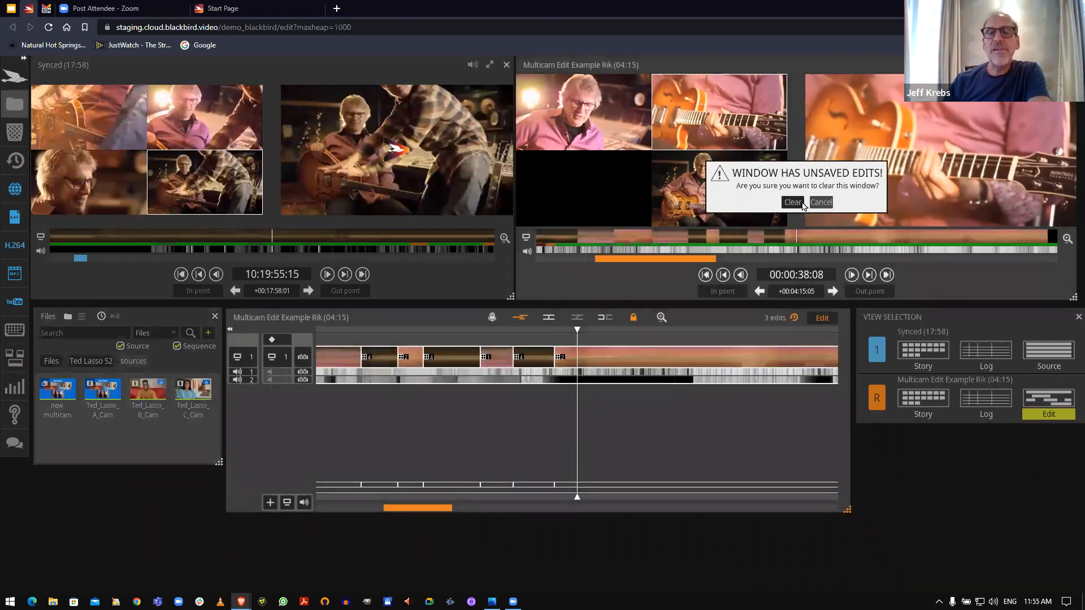
{"action": "left_click", "coordinate": [792, 202]}
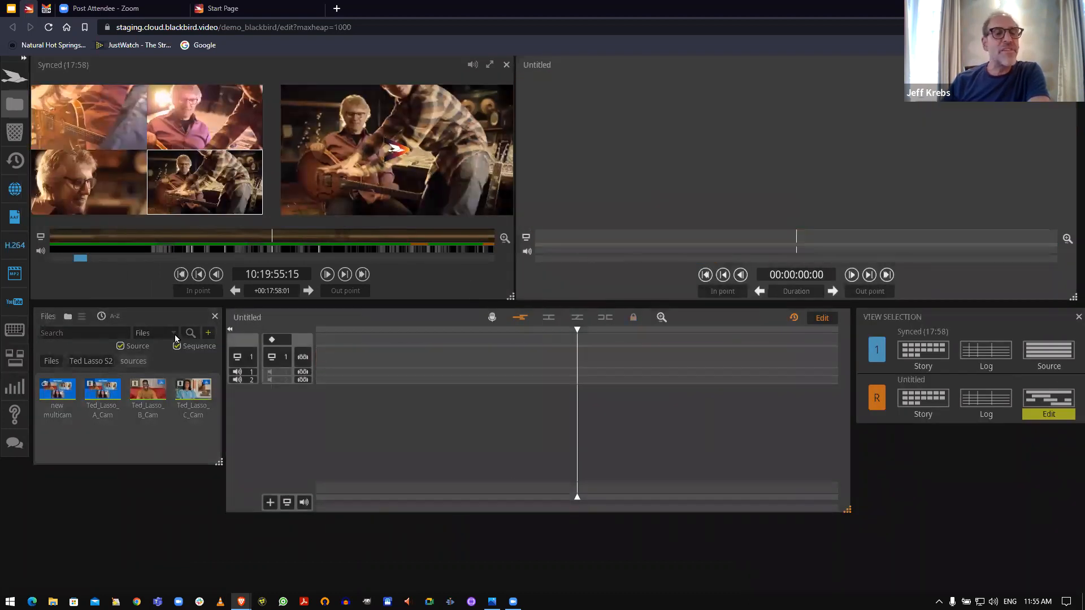
Step: Load Edit in Progress from the Edits folder of Ted Lasso S2 into the record viewer and enable audio tracks 1 and 2
{"action": "left_click", "coordinate": [95, 363]}
{"action": "left_click", "coordinate": [154, 387]}
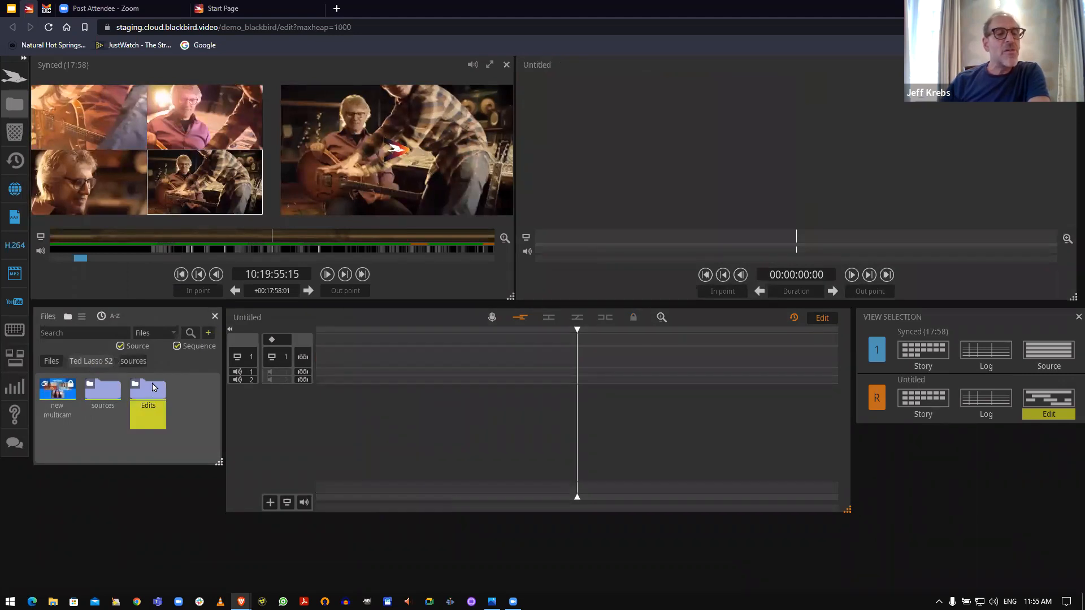
{"action": "double_click", "coordinate": [154, 387]}
{"action": "left_click_drag", "start_coordinate": [56, 387], "coordinate": [732, 179]}
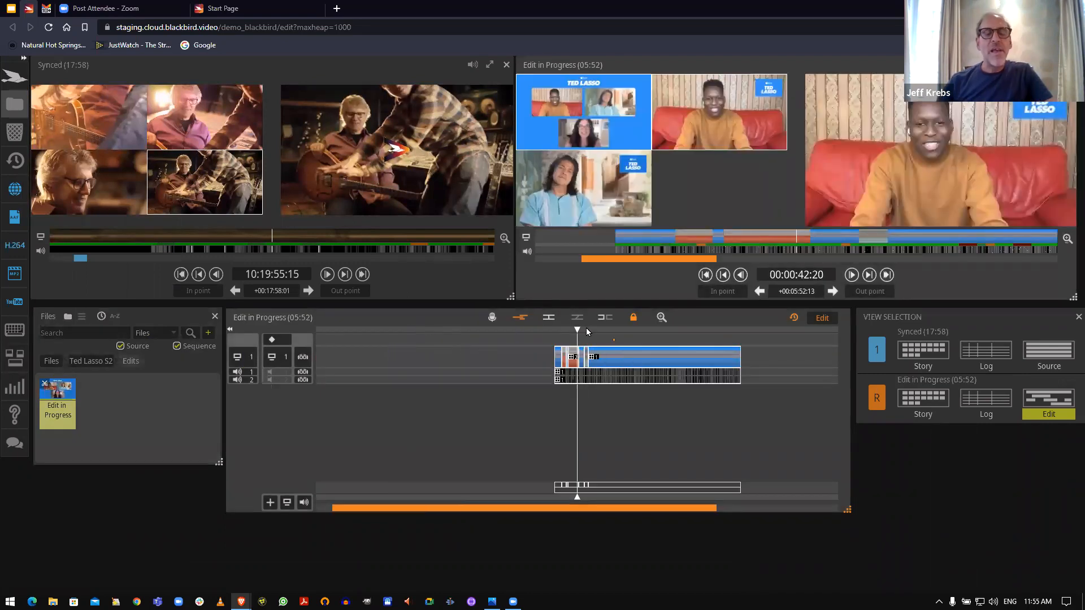
{"action": "left_click", "coordinate": [278, 371]}
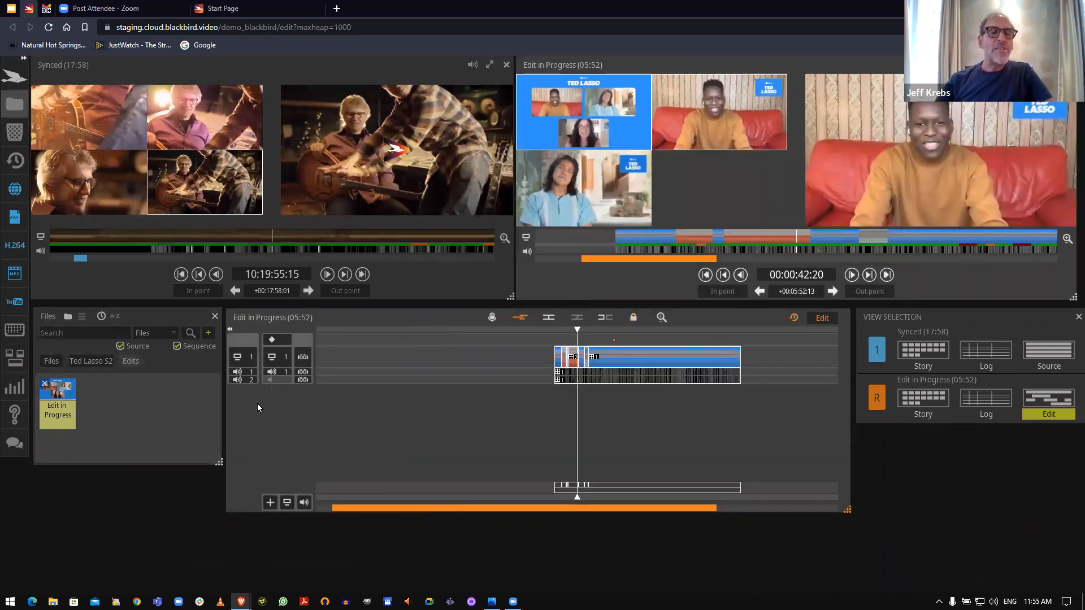
Step: Set an in point at 00:00:00:00 in Edit in Progress, park at about 00:00:57:17, and publish the selection to YouTube as Unlisted
{"action": "scroll", "coordinate": [642, 399], "scroll_direction": "up", "scroll_amount": 3}
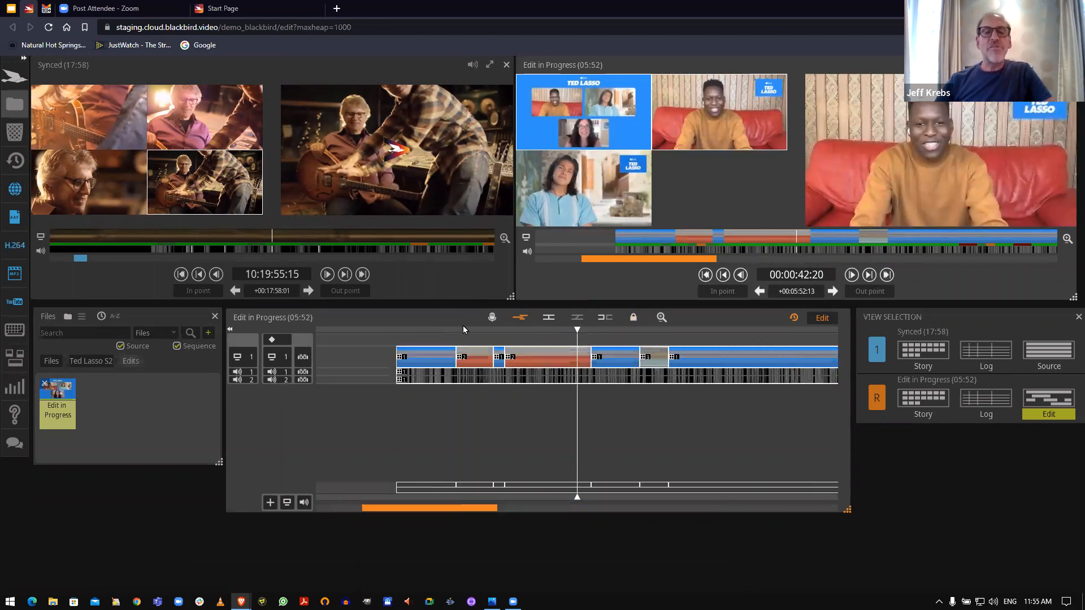
{"action": "left_click", "coordinate": [409, 372]}
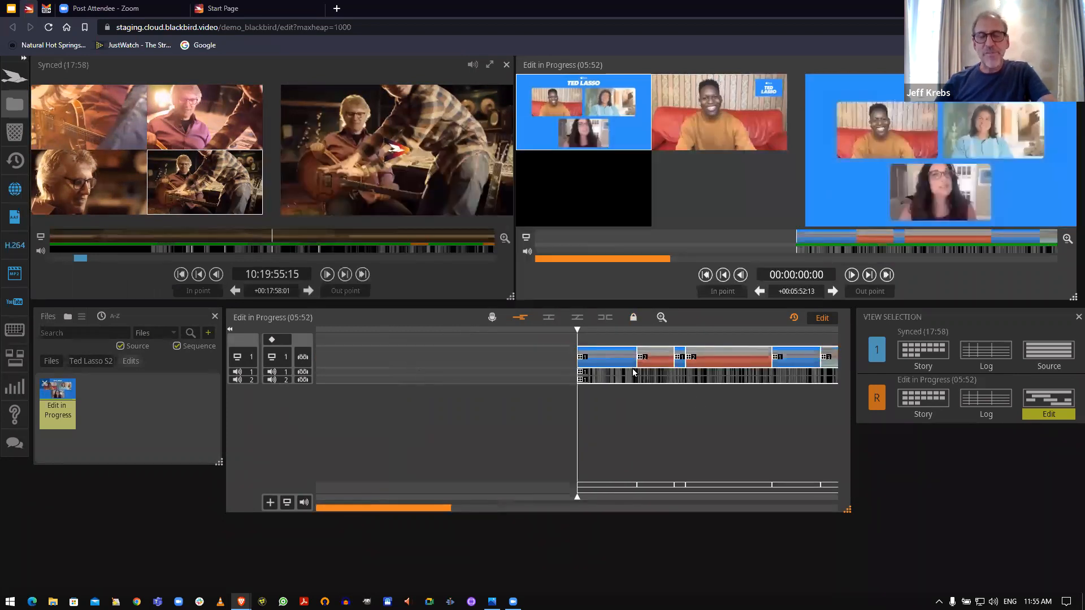
{"action": "scroll", "coordinate": [771, 382], "scroll_direction": "down", "scroll_amount": 3}
{"action": "left_click", "coordinate": [608, 335]}
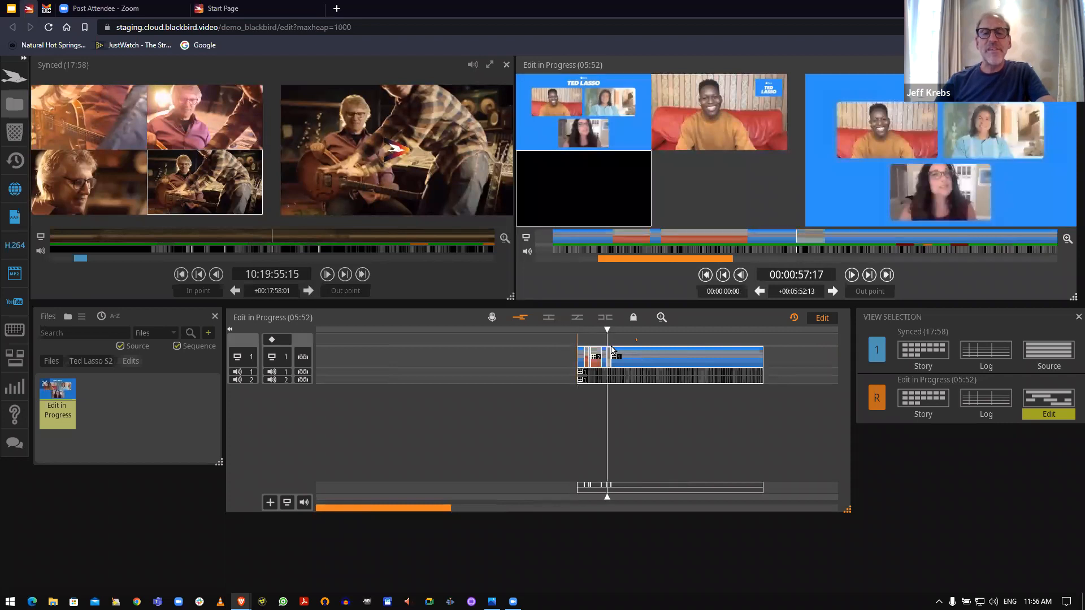
{"action": "left_click_drag", "start_coordinate": [255, 312], "coordinate": [15, 311]}
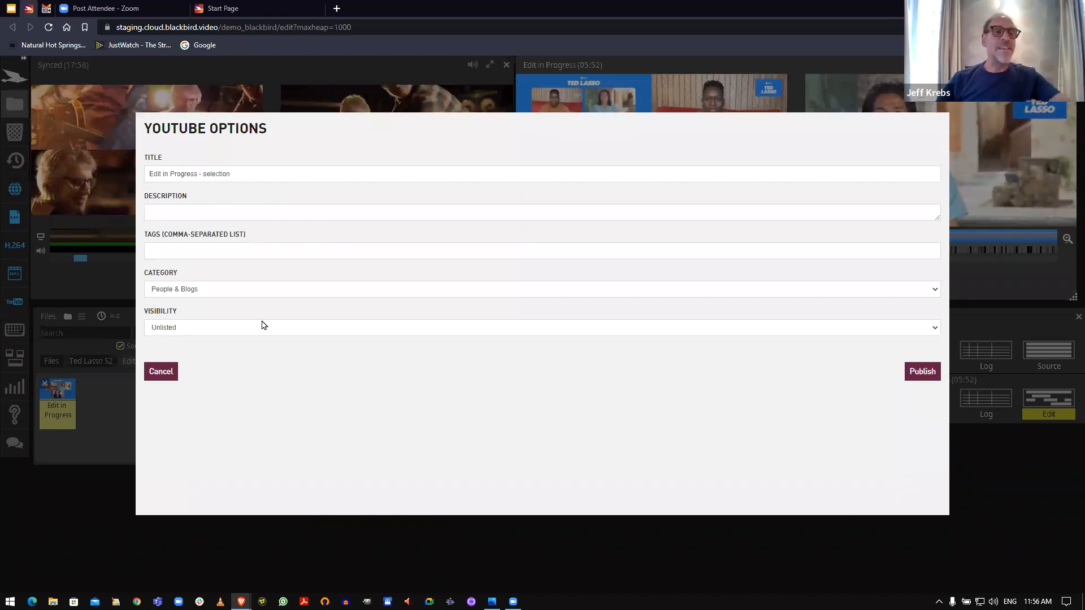
{"action": "left_click", "coordinate": [930, 378]}
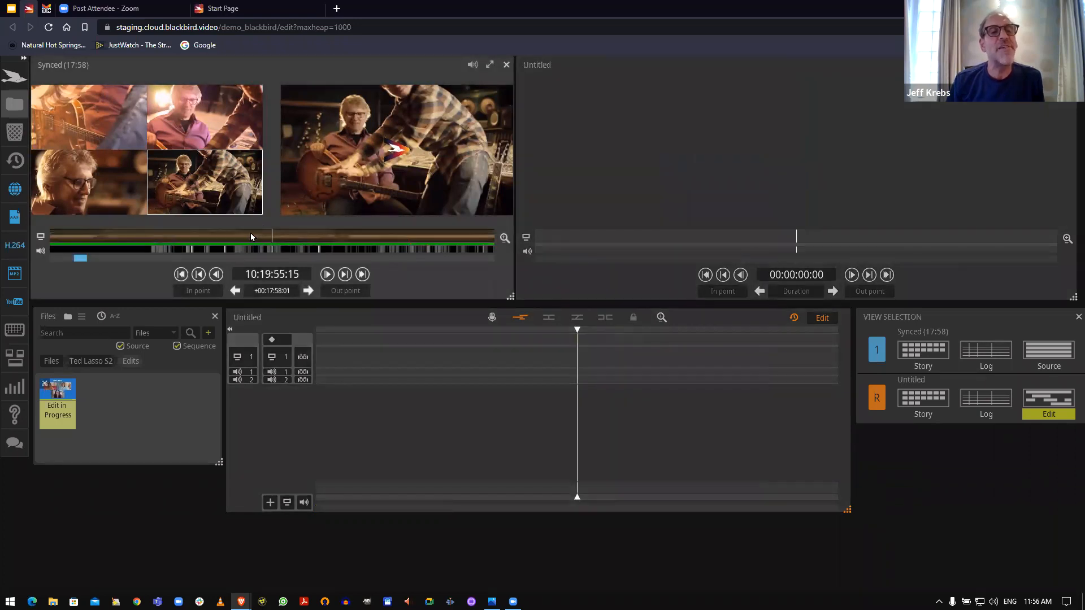
Step: Scrub the Synced multicam back to 10:19:55:05 and clear it from the source viewer
{"action": "mouse_move", "coordinate": [250, 237]}
{"action": "left_mouse_down"}
{"action": "mouse_move", "coordinate": [237, 237]}
{"action": "mouse_move", "coordinate": [272, 237]}
{"action": "left_mouse_up"}
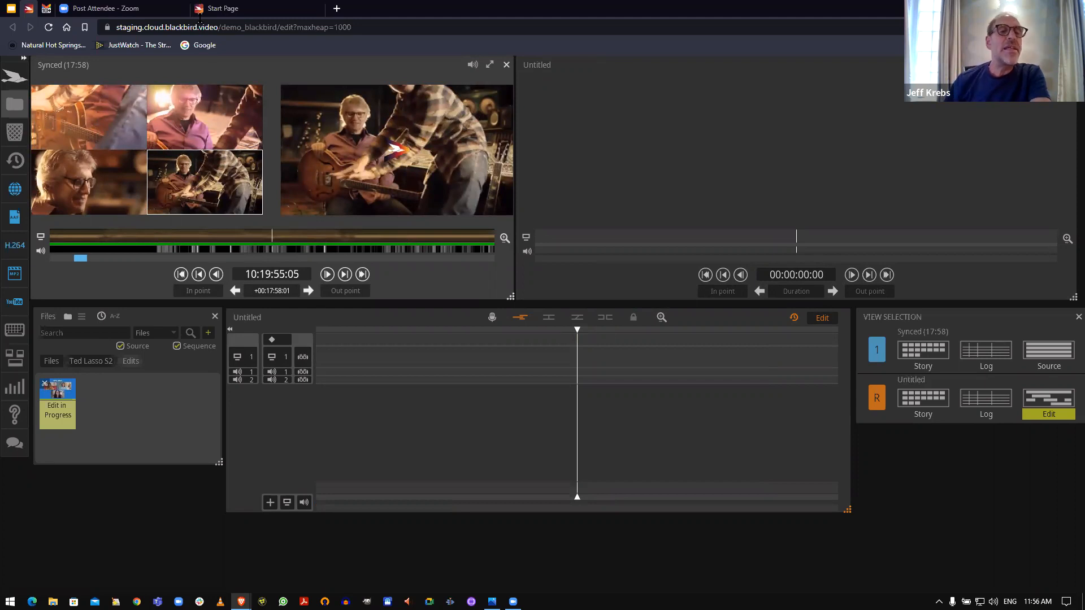
{"action": "left_click", "coordinate": [226, 180]}
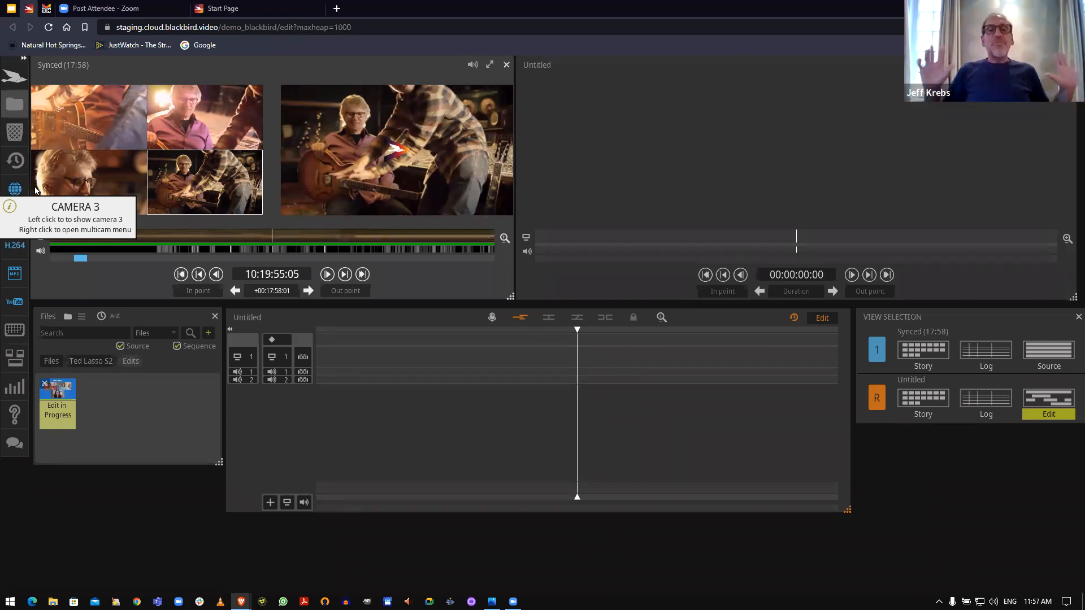
{"action": "left_click", "coordinate": [506, 65]}
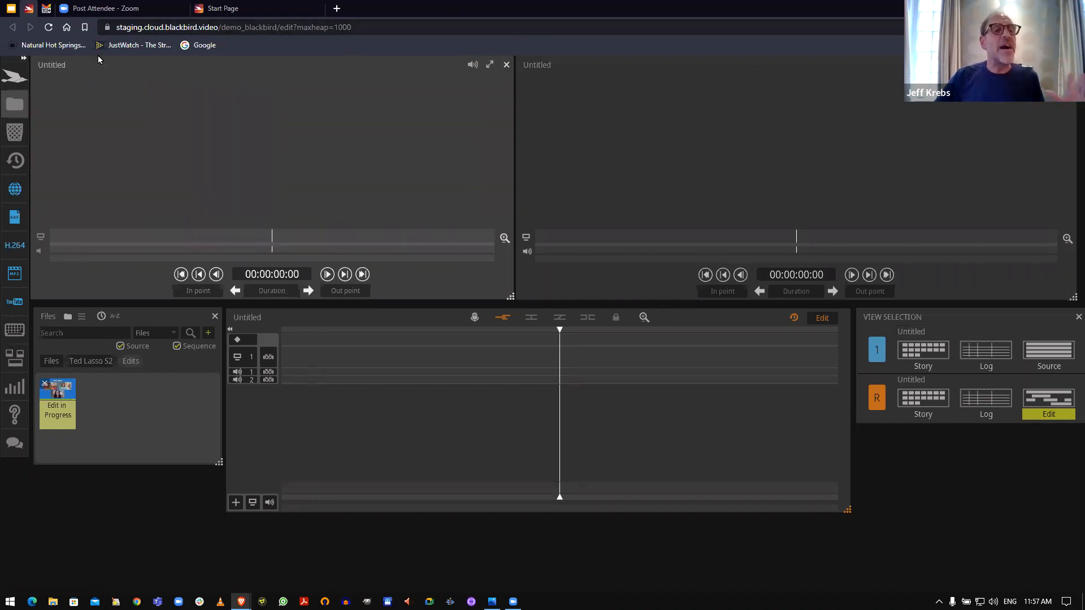
Step: Return the file browser to the top-level Files folder, and reposition and enlarge it to show more folders
{"action": "left_click", "coordinate": [16, 102]}
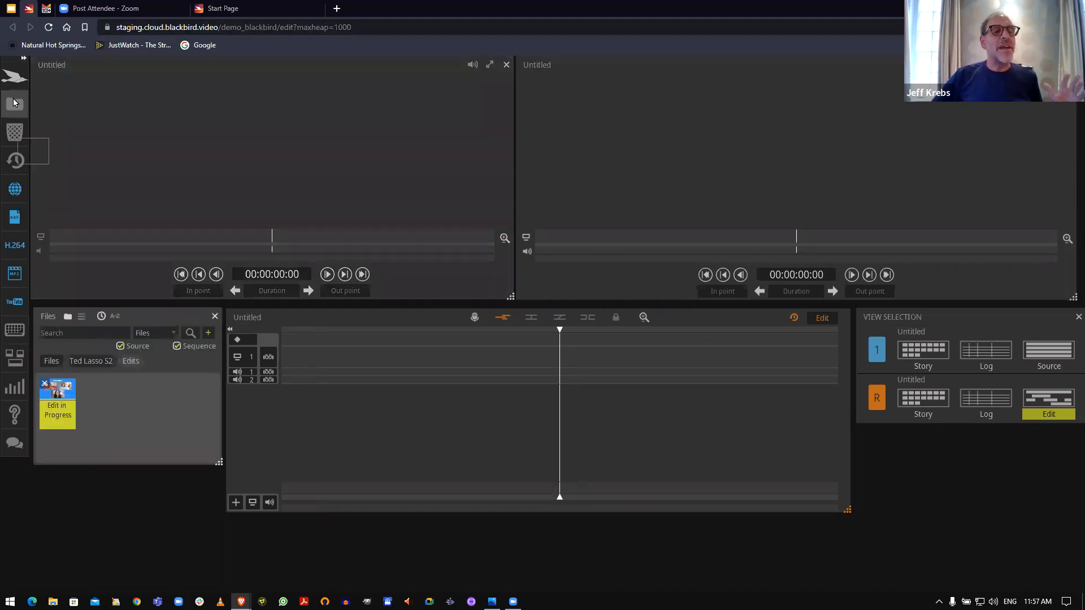
{"action": "left_click", "coordinate": [52, 362]}
{"action": "left_click_drag", "start_coordinate": [189, 318], "coordinate": [867, 294]}
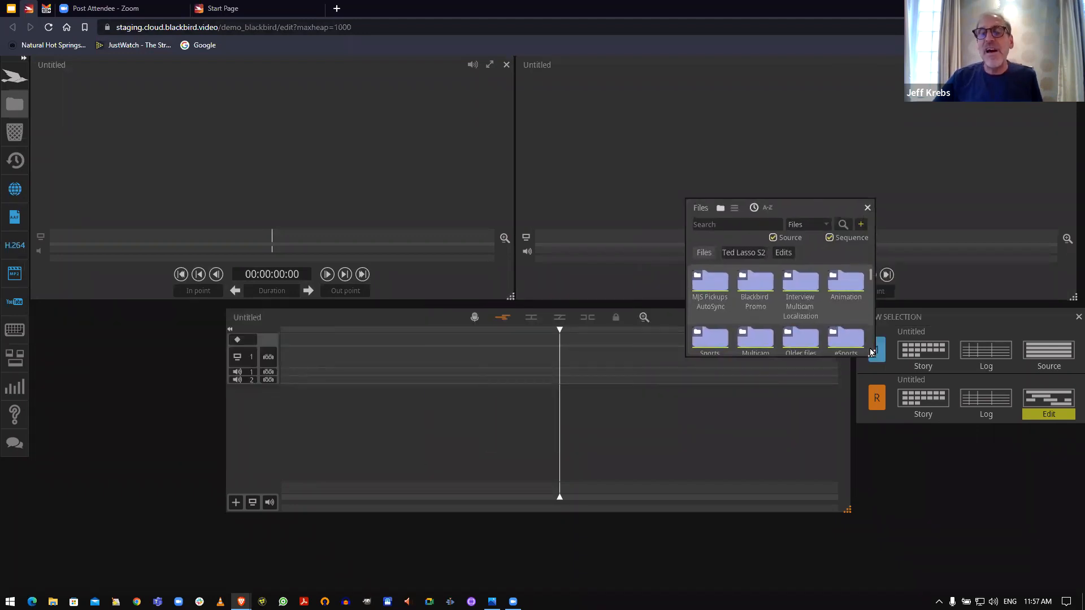
{"action": "left_click_drag", "start_coordinate": [872, 358], "coordinate": [1029, 555]}
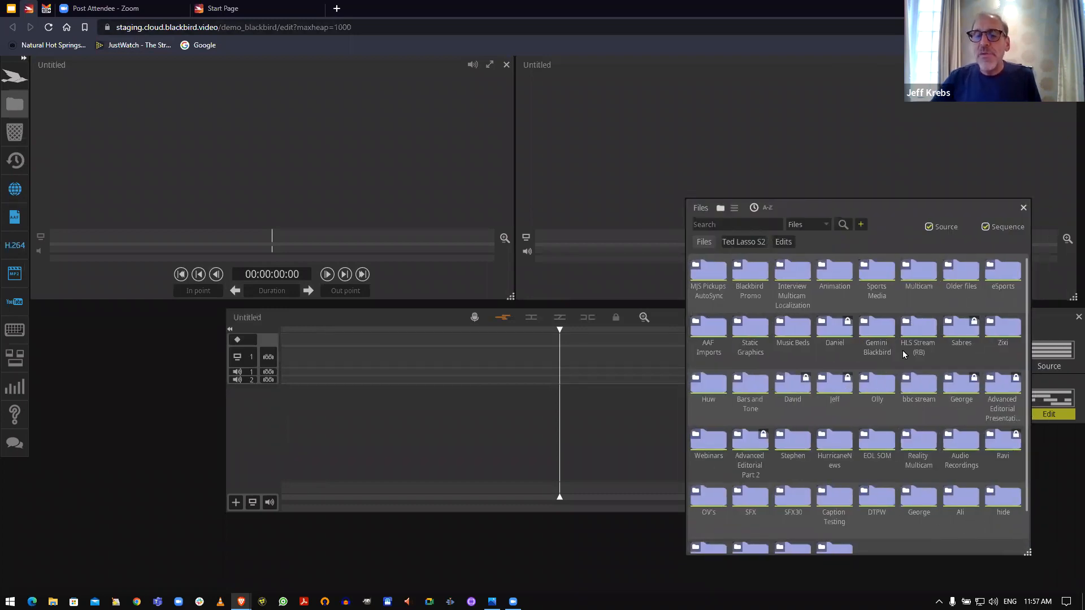
Step: Open the Wed_Jun_29 folder inside HLS Stream (RB) and load the live recording RB2_Wed_Jun_29_15_59 into the source viewer
{"action": "scroll", "coordinate": [870, 355], "scroll_direction": "down", "scroll_amount": 2}
{"action": "scroll", "coordinate": [873, 355], "scroll_direction": "up", "scroll_amount": 1}
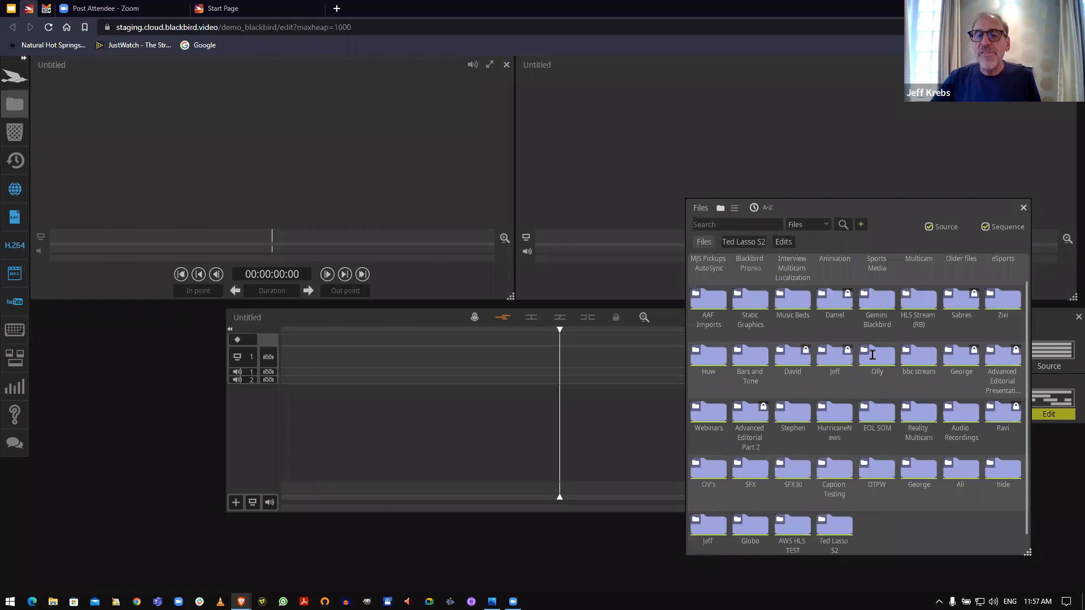
{"action": "scroll", "coordinate": [872, 354], "scroll_direction": "up", "scroll_amount": 1}
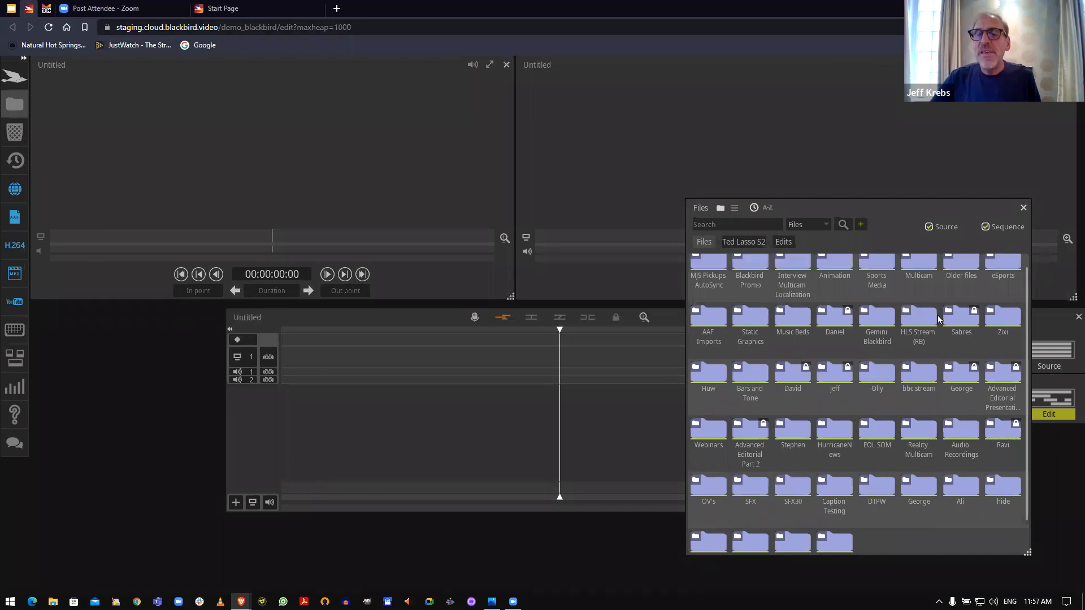
{"action": "double_click", "coordinate": [922, 314]}
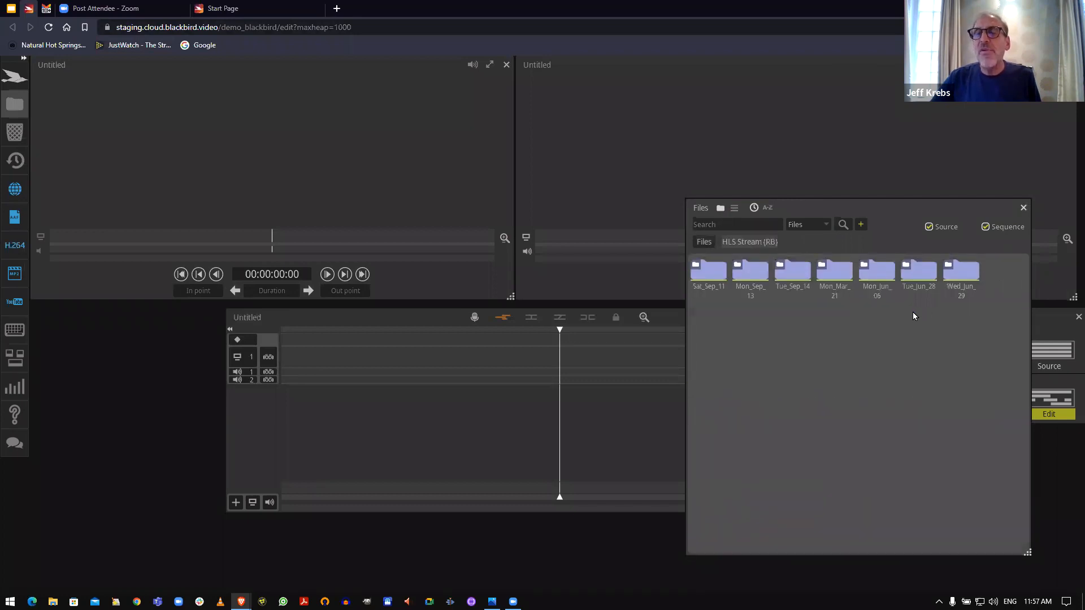
{"action": "left_click", "coordinate": [971, 277]}
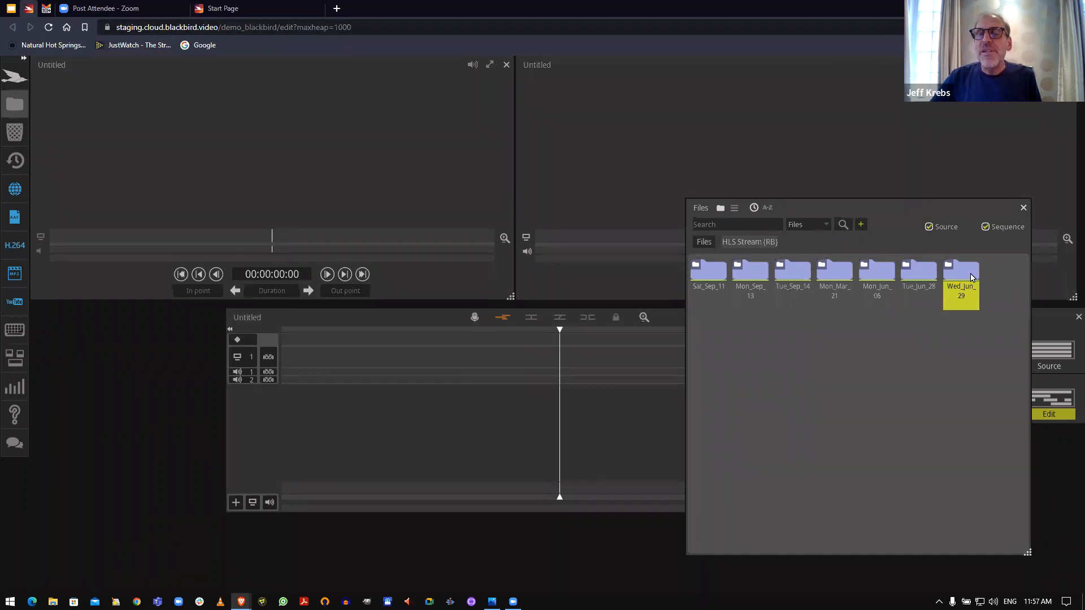
{"action": "double_click", "coordinate": [971, 277]}
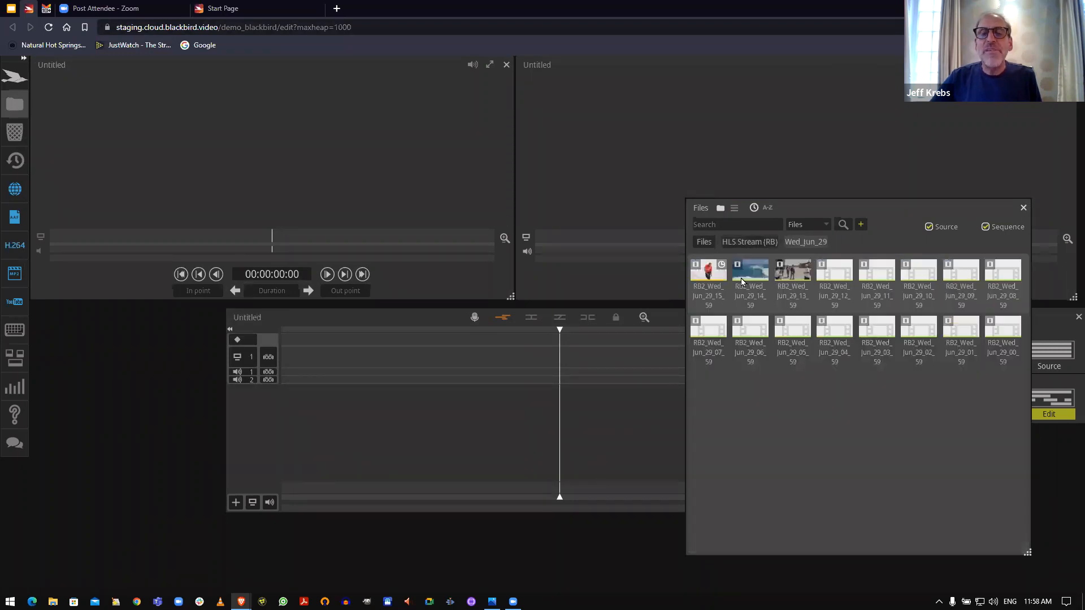
{"action": "left_click_drag", "start_coordinate": [708, 270], "coordinate": [292, 172]}
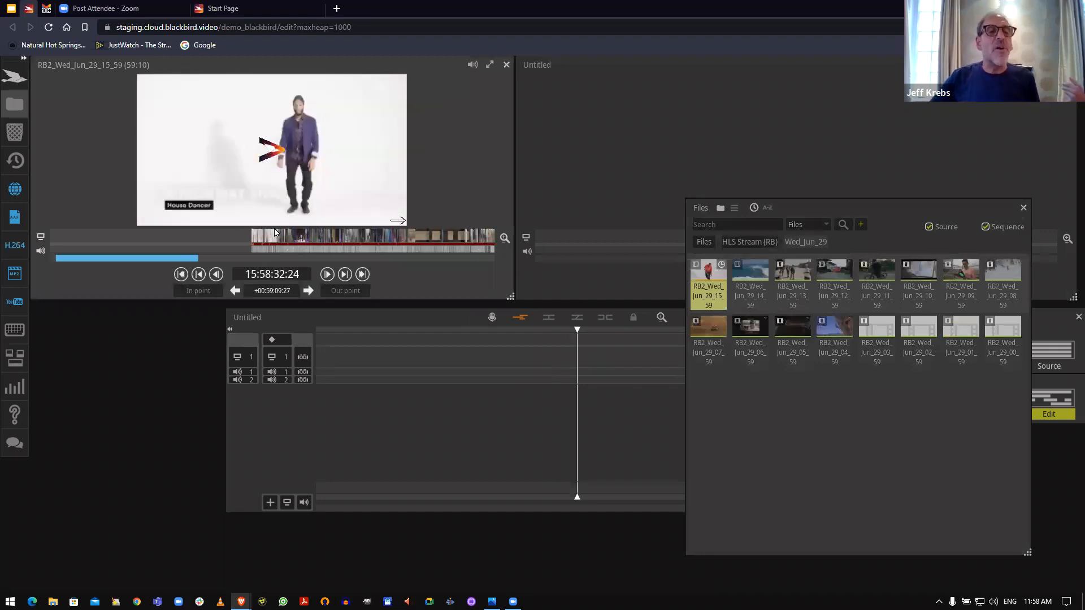
Step: Create a new folder inside Wed_Jun_29
{"action": "right_click", "coordinate": [761, 407]}
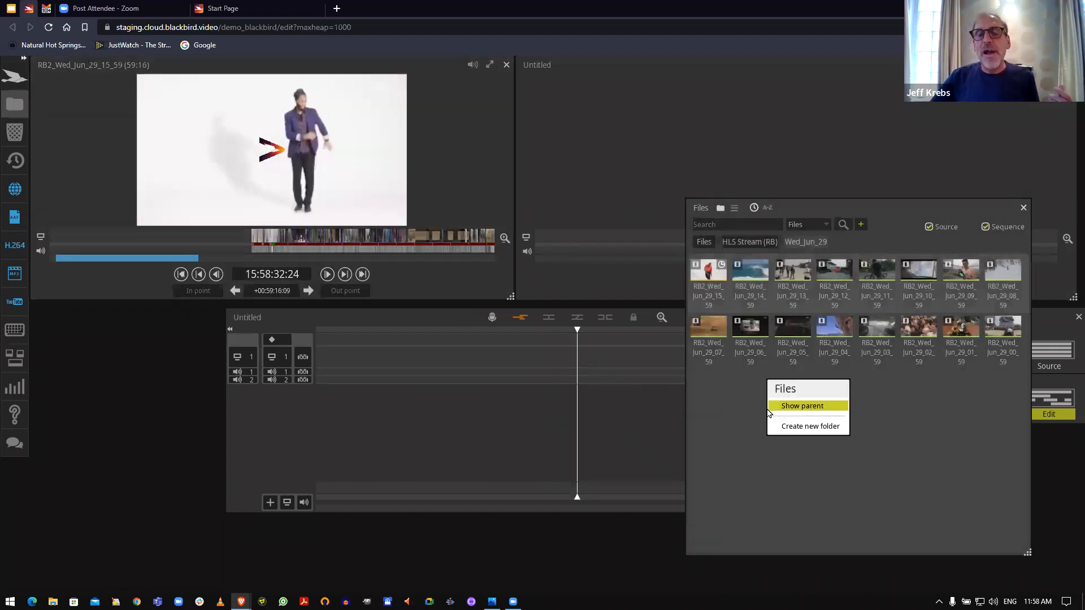
{"action": "left_click", "coordinate": [788, 428]}
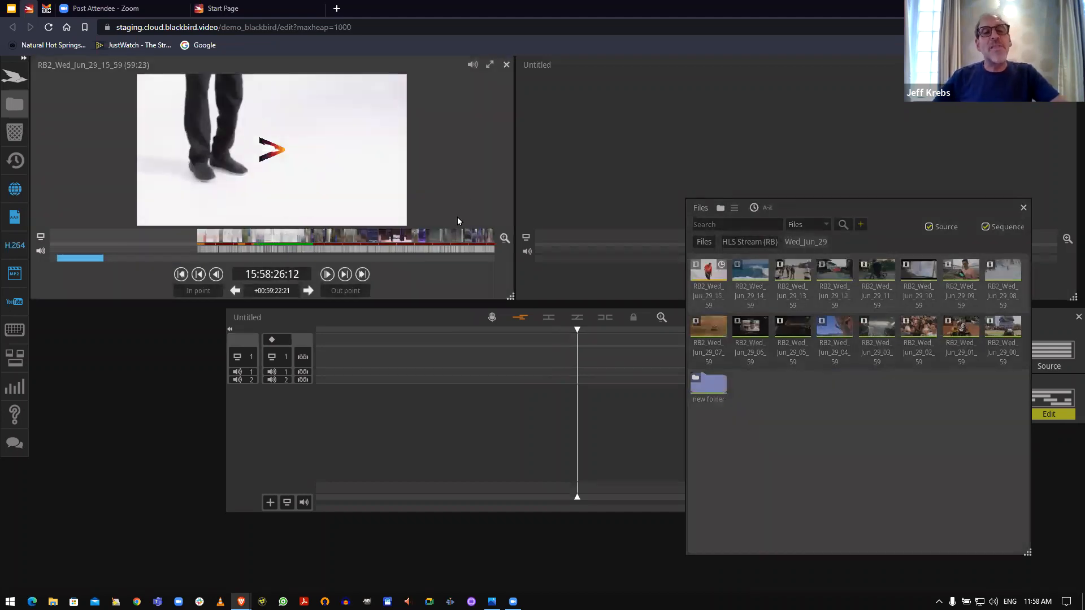
Step: Scrub the growing RB2_Wed_Jun_29_15_59 recording to 16:56:43:14, check its volume control, and play it to 16:56:53:12
{"action": "left_click", "coordinate": [433, 232]}
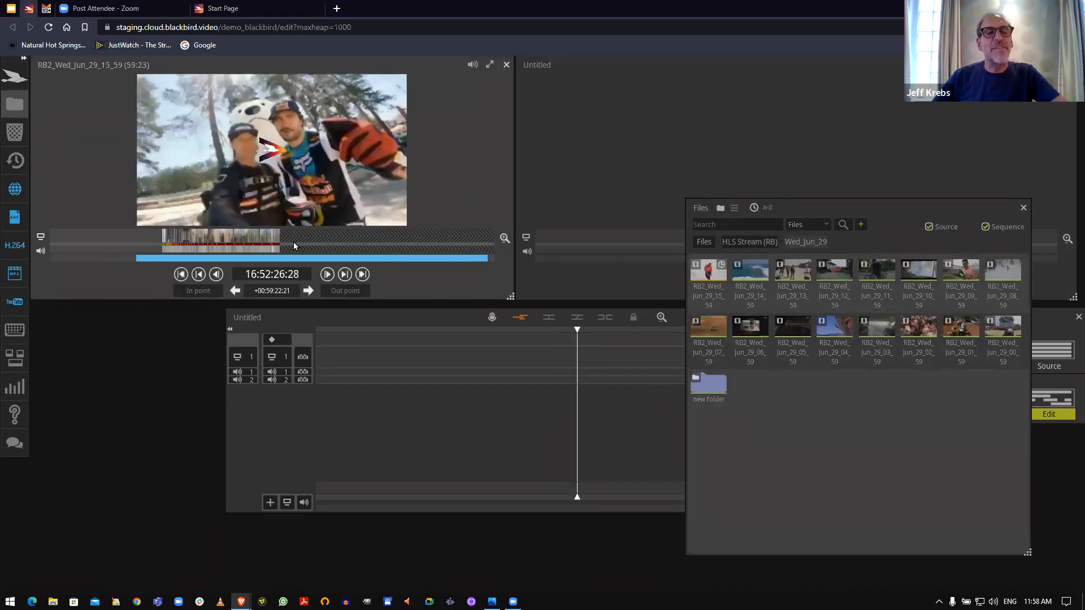
{"action": "left_click", "coordinate": [277, 235]}
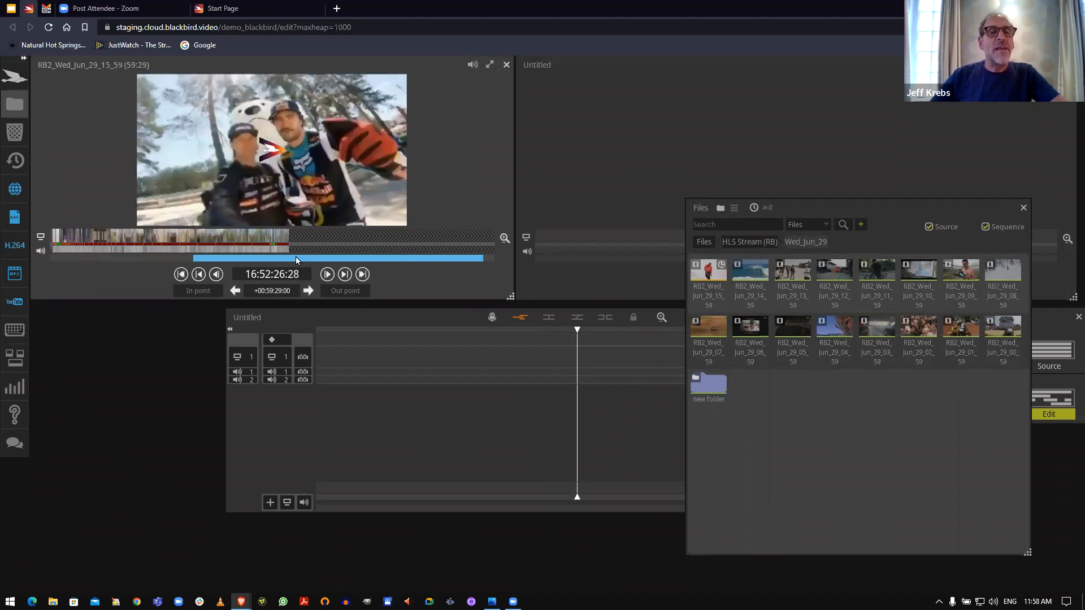
{"action": "left_click", "coordinate": [383, 241]}
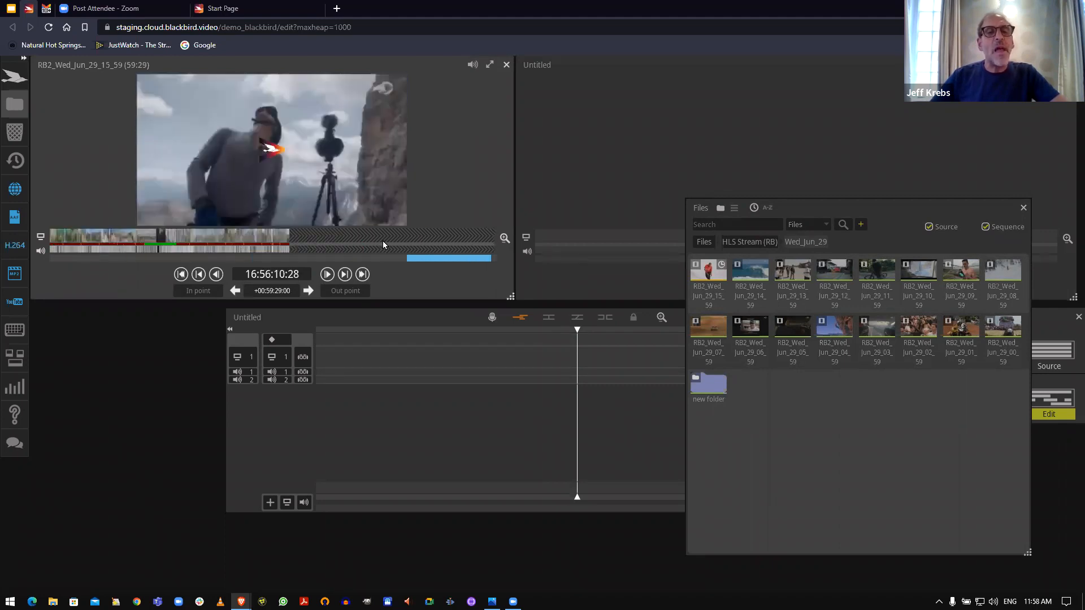
{"action": "left_click", "coordinate": [411, 236]}
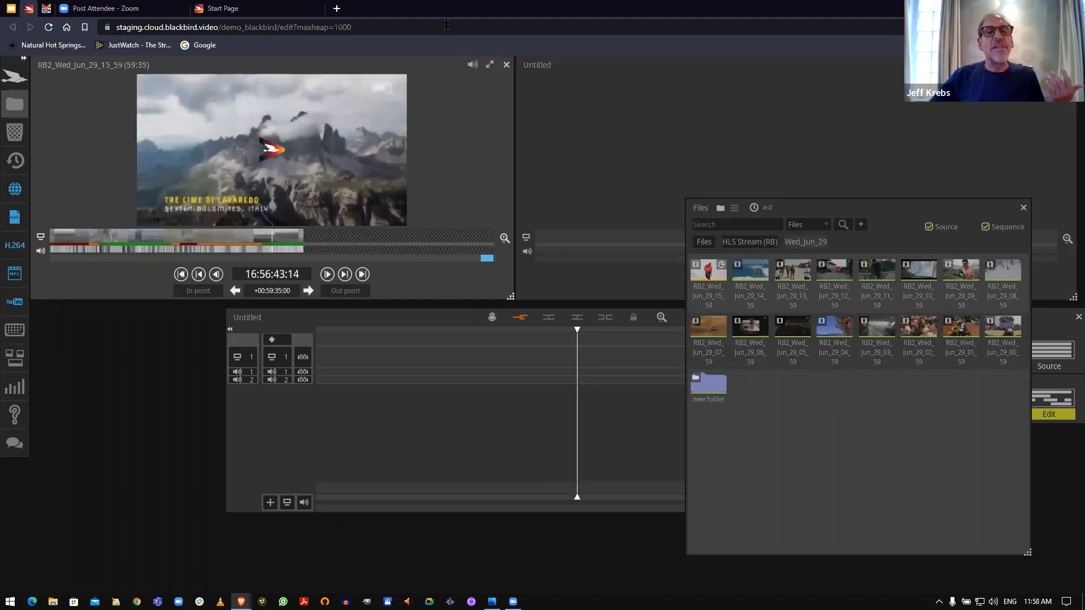
{"action": "left_click", "coordinate": [472, 63]}
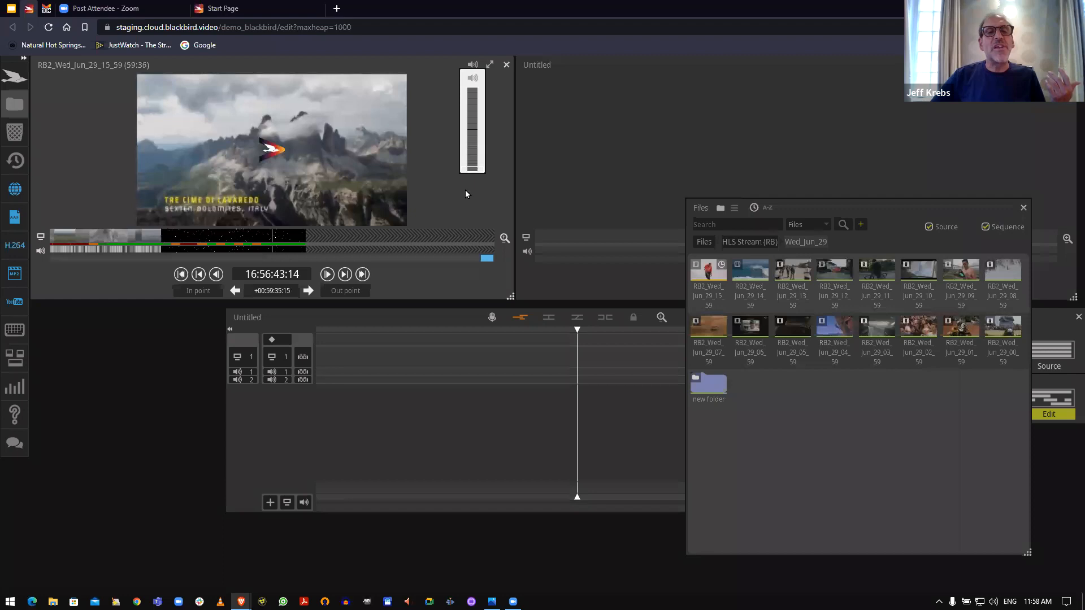
{"action": "left_click", "coordinate": [375, 163]}
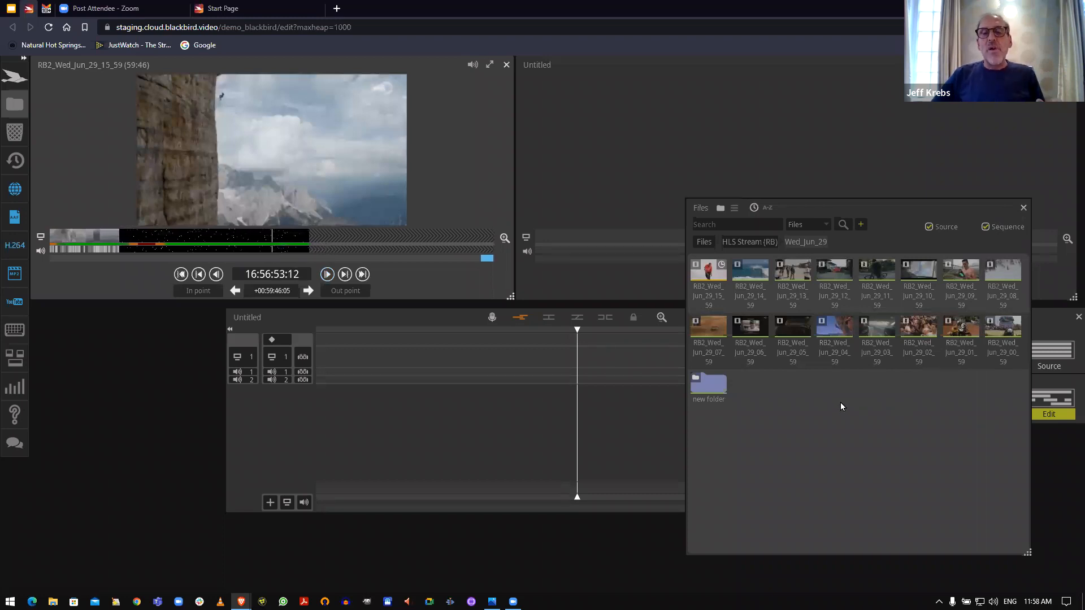
Step: Copy RB2_Wed_Jun_29_15_59 into the new folder and from there into HLS Stream (RB), and open HLS Stream (RB)
{"action": "left_click_drag", "start_coordinate": [713, 270], "coordinate": [704, 390]}
{"action": "double_click", "coordinate": [707, 390]}
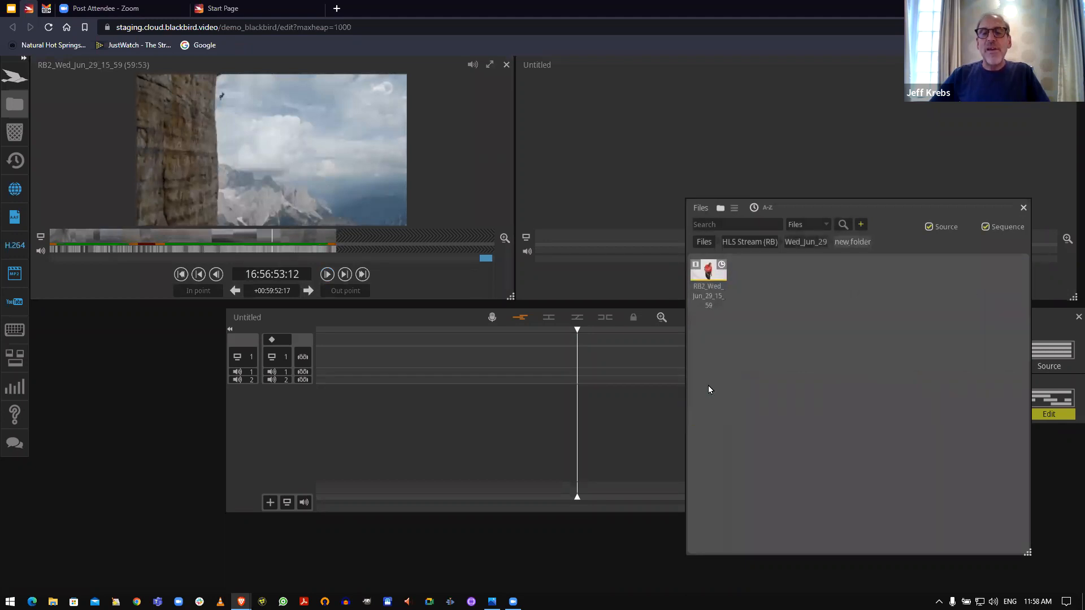
{"action": "left_click_drag", "start_coordinate": [711, 275], "coordinate": [762, 251]}
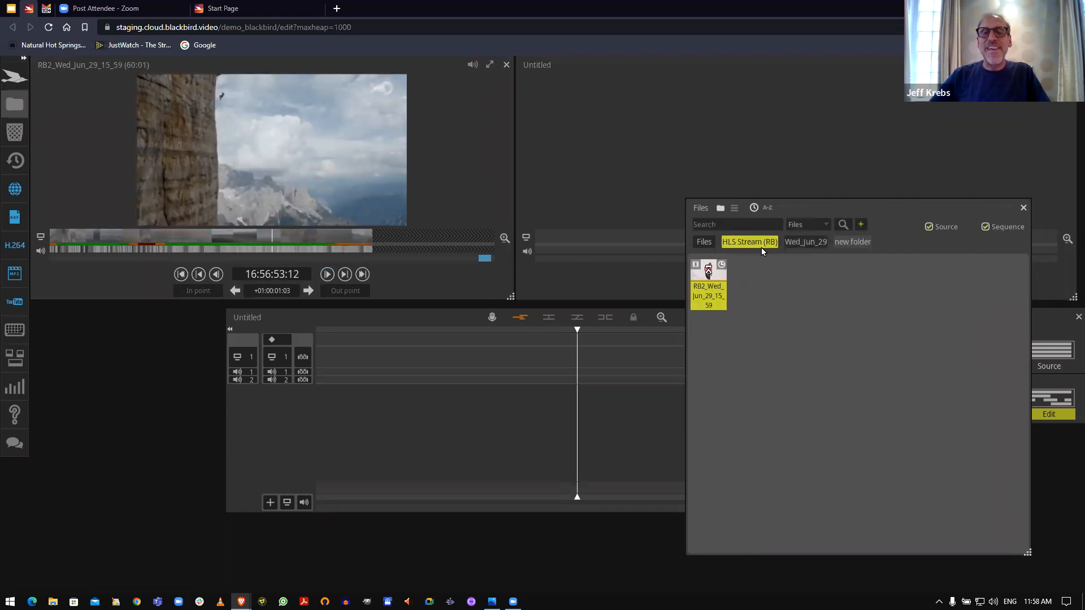
{"action": "left_click", "coordinate": [733, 247]}
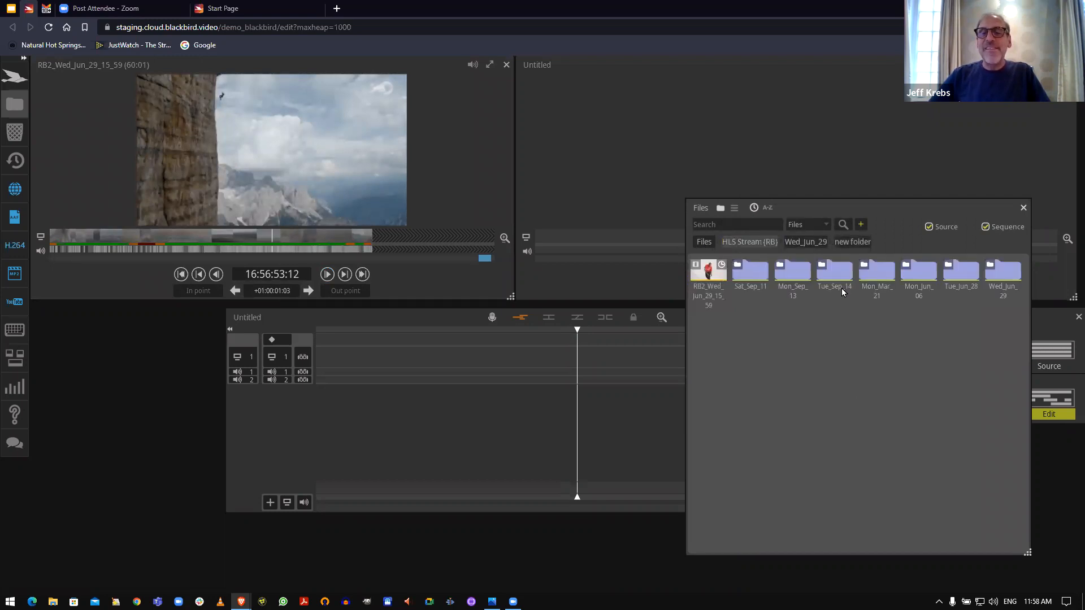
Step: Put RB2_Wed_Jun_29_15_59 from HLS Stream (RB) into the Wed_Jun_29 folder and open that folder
{"action": "left_click_drag", "start_coordinate": [707, 274], "coordinate": [1004, 273]}
{"action": "left_click", "coordinate": [1018, 268]}
{"action": "double_click", "coordinate": [963, 271]}
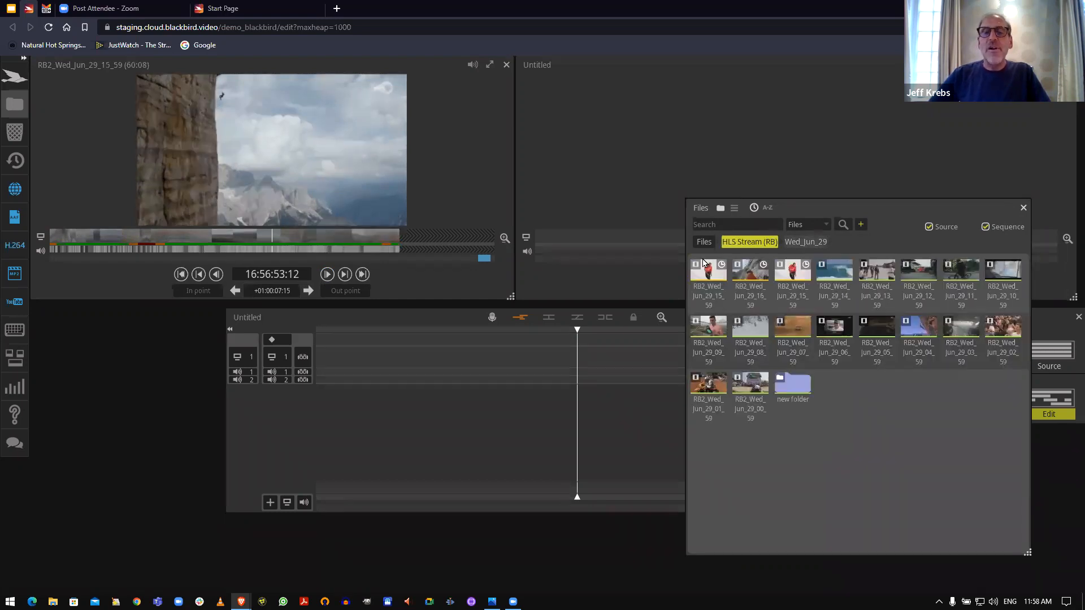
Step: Create a multicam from both RB2_Wed_Jun_29_15_59 entries and RB2_Wed_Jun_29_16_59, and load it into the source viewer
{"action": "left_click", "coordinate": [753, 277]}
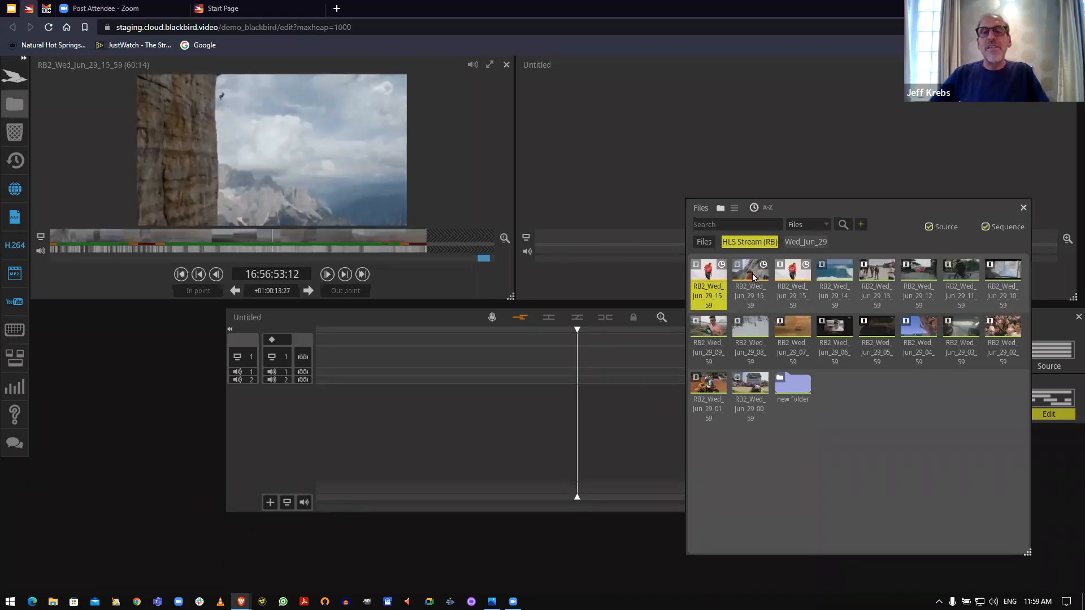
{"action": "left_click", "coordinate": [712, 276], "text": "ctrl"}
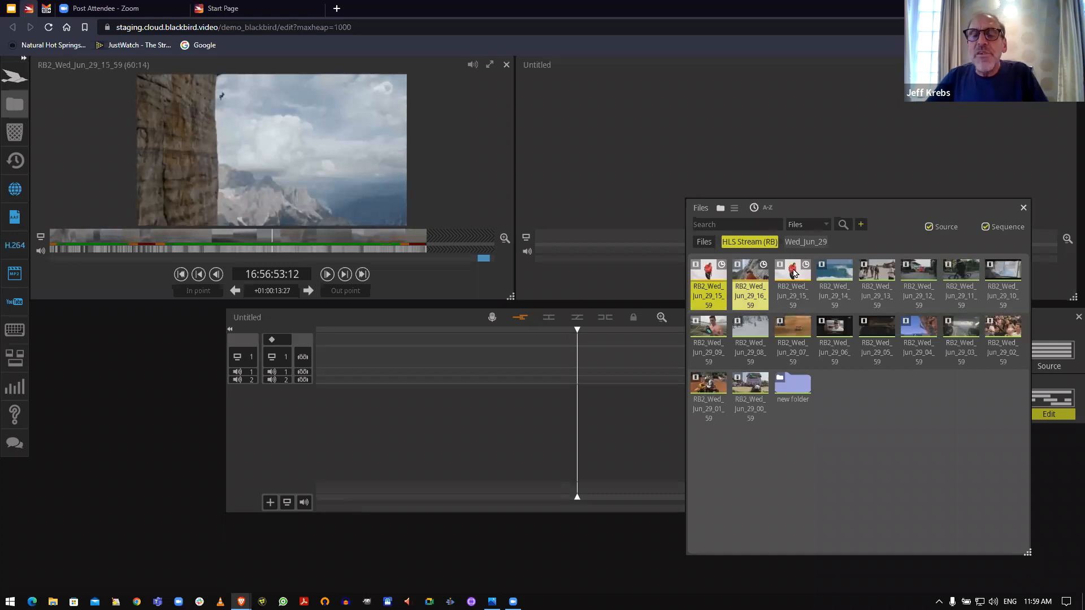
{"action": "left_click", "coordinate": [713, 269], "text": "shift"}
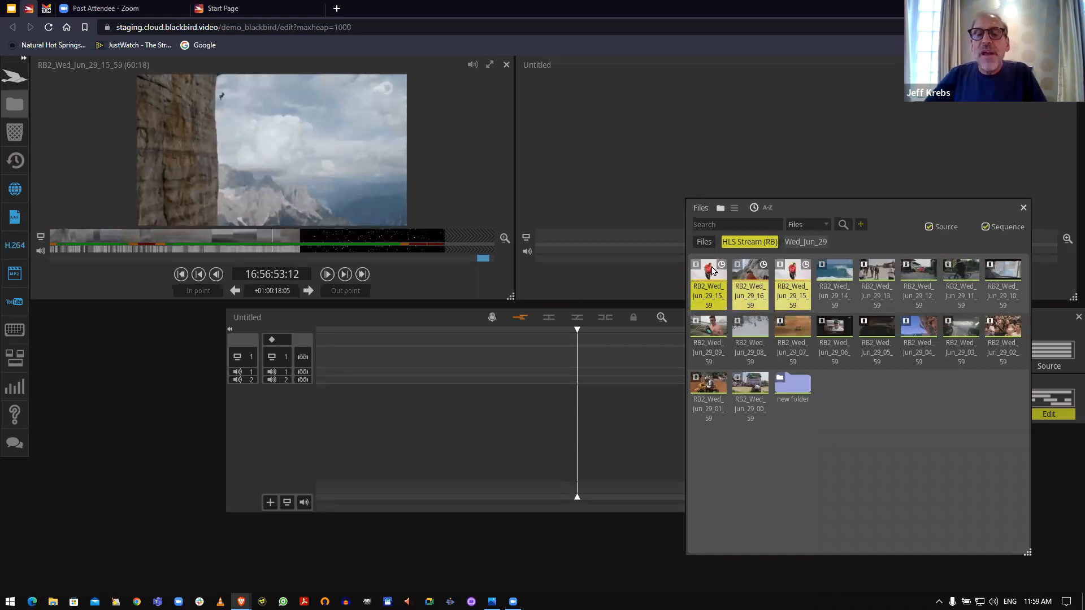
{"action": "right_click", "coordinate": [713, 275]}
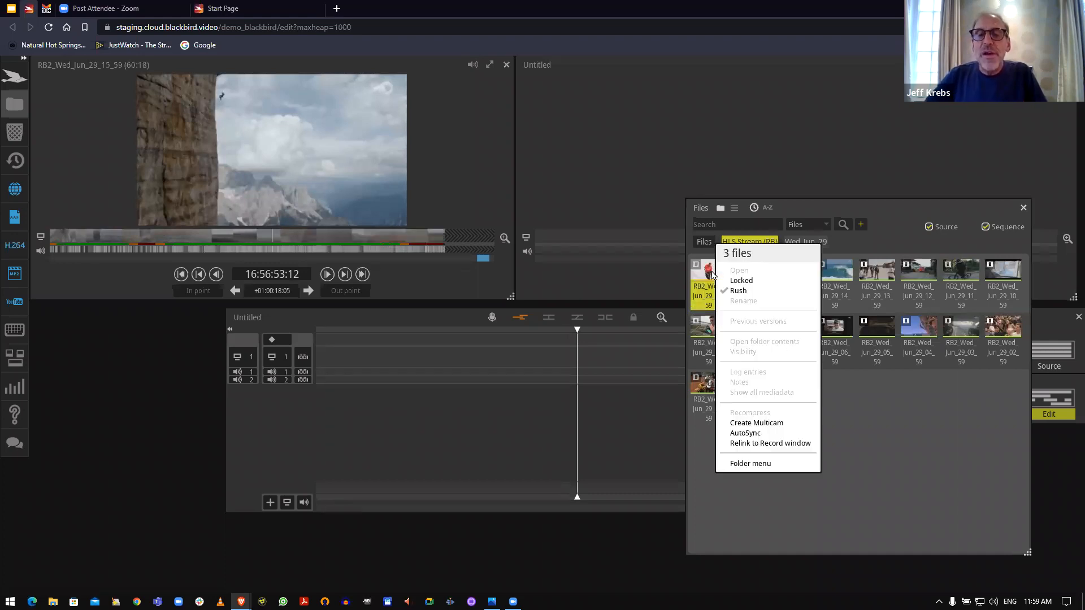
{"action": "left_click", "coordinate": [767, 424]}
{"action": "left_click", "coordinate": [791, 444]}
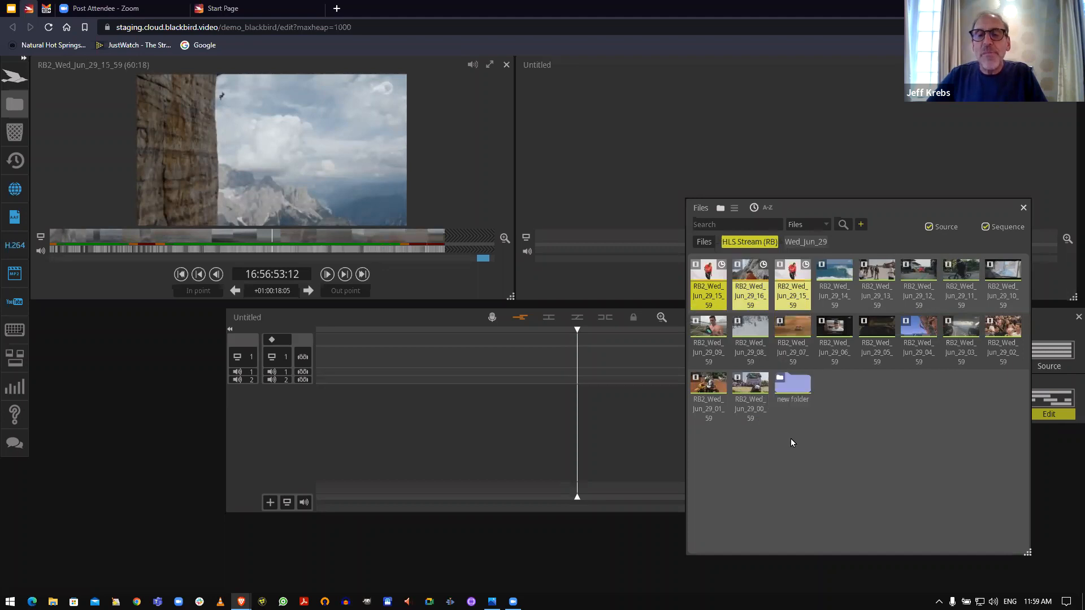
{"action": "left_click", "coordinate": [703, 276]}
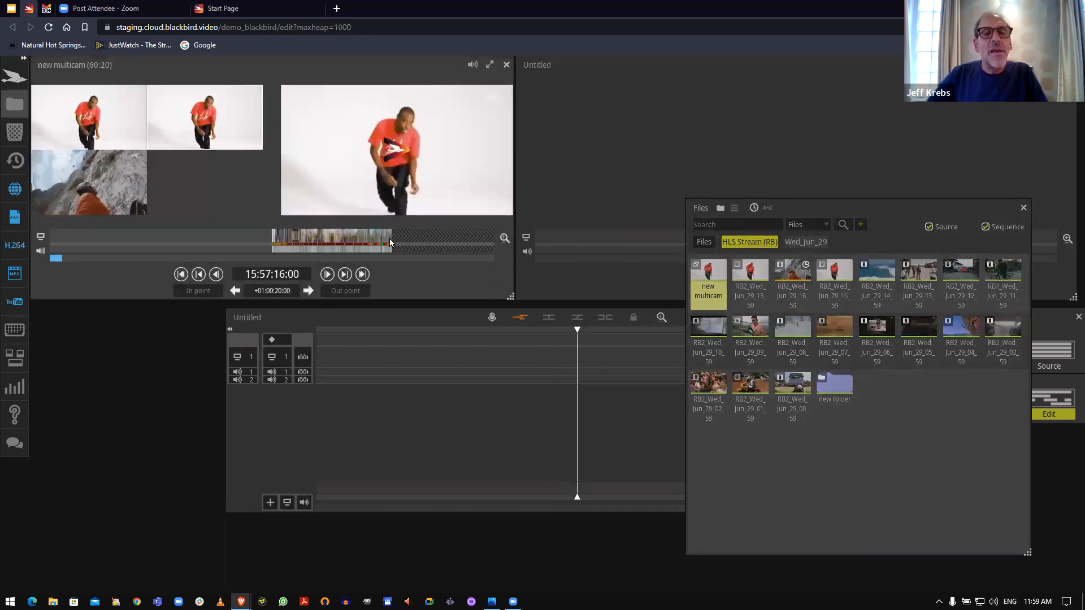
Step: Scrub the new multicam in the source viewer to the stretch around 16:56:43 and play it
{"action": "left_click", "coordinate": [385, 232]}
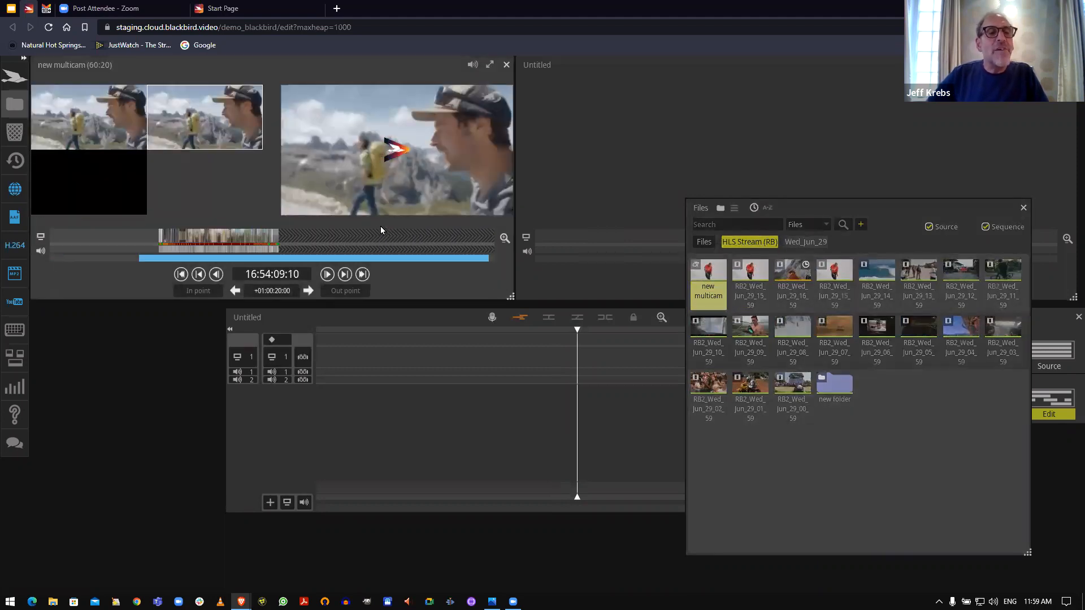
{"action": "left_click", "coordinate": [277, 234]}
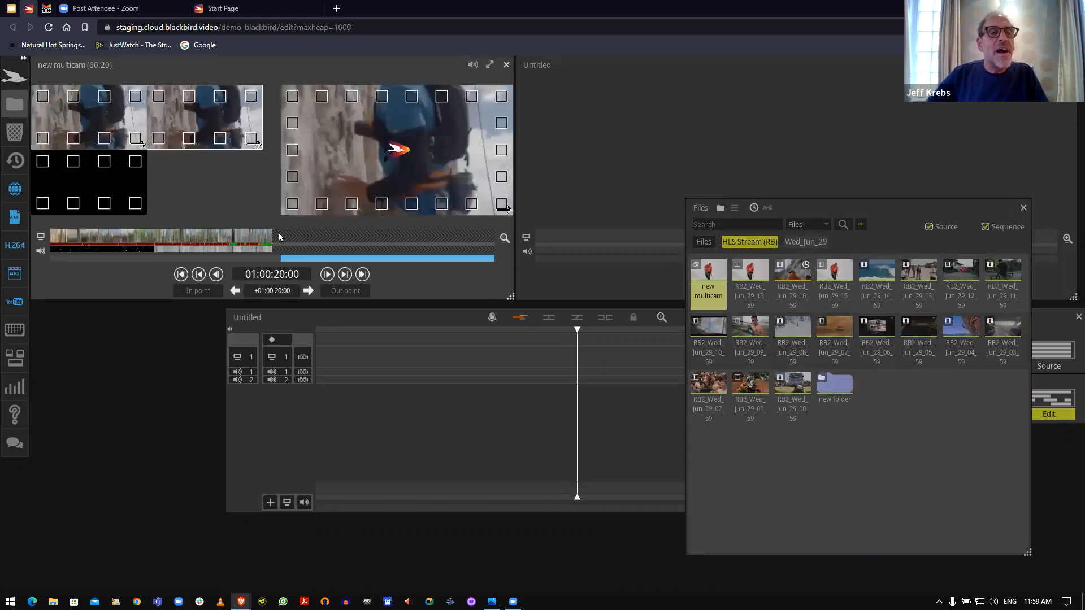
{"action": "left_click", "coordinate": [267, 236]}
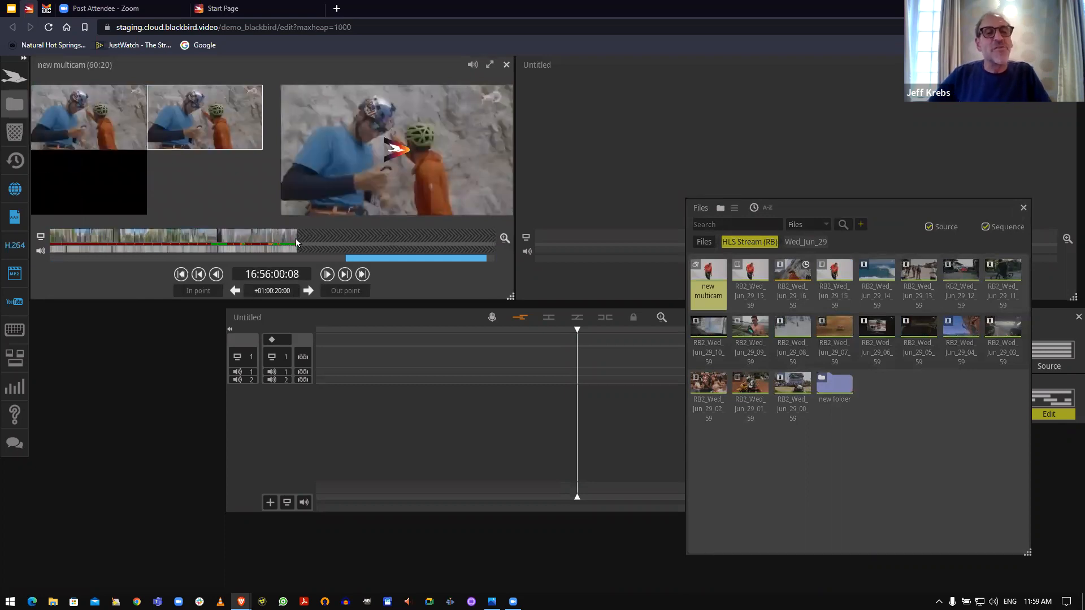
{"action": "left_click", "coordinate": [258, 241]}
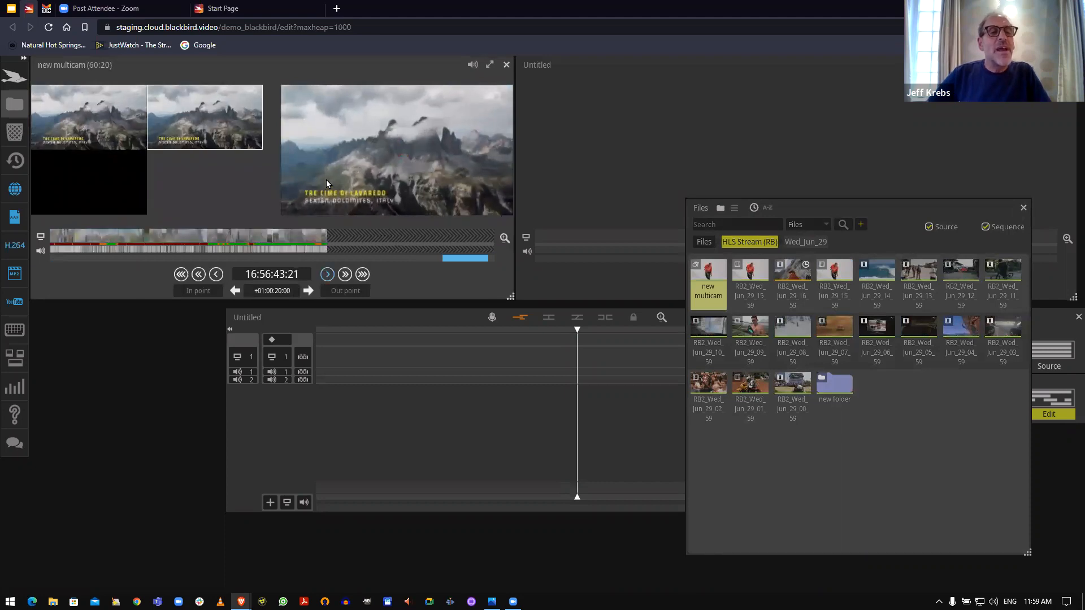
Step: Shift the second camera angle slightly earlier in Sync Multicam, close the sync view and play the multicam from 16:56:39:18
{"action": "right_click", "coordinate": [198, 106]}
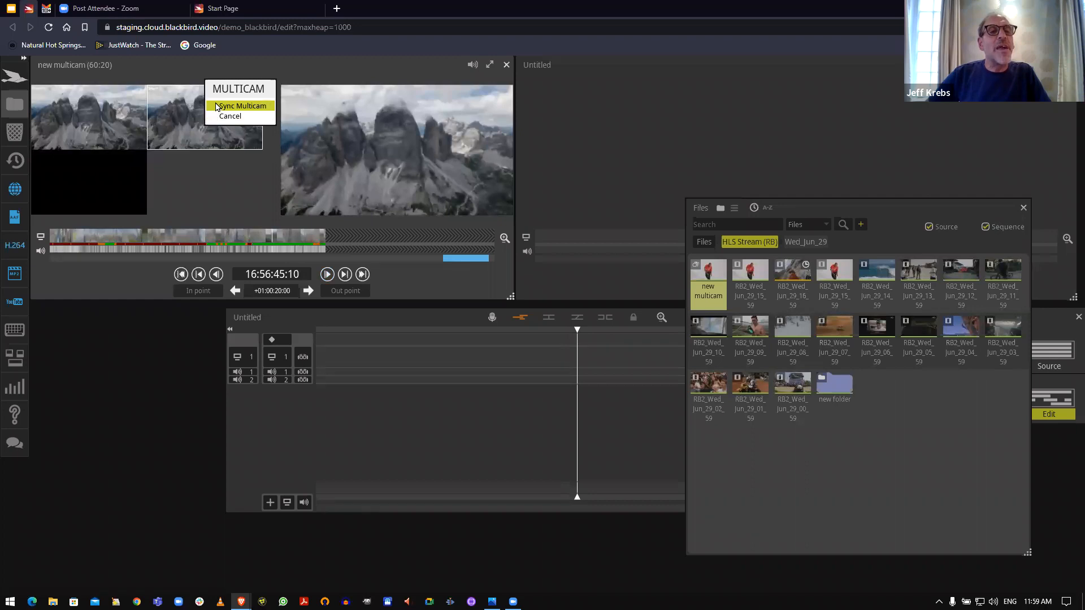
{"action": "left_click", "coordinate": [218, 106]}
{"action": "left_click_drag", "start_coordinate": [438, 360], "coordinate": [411, 351]}
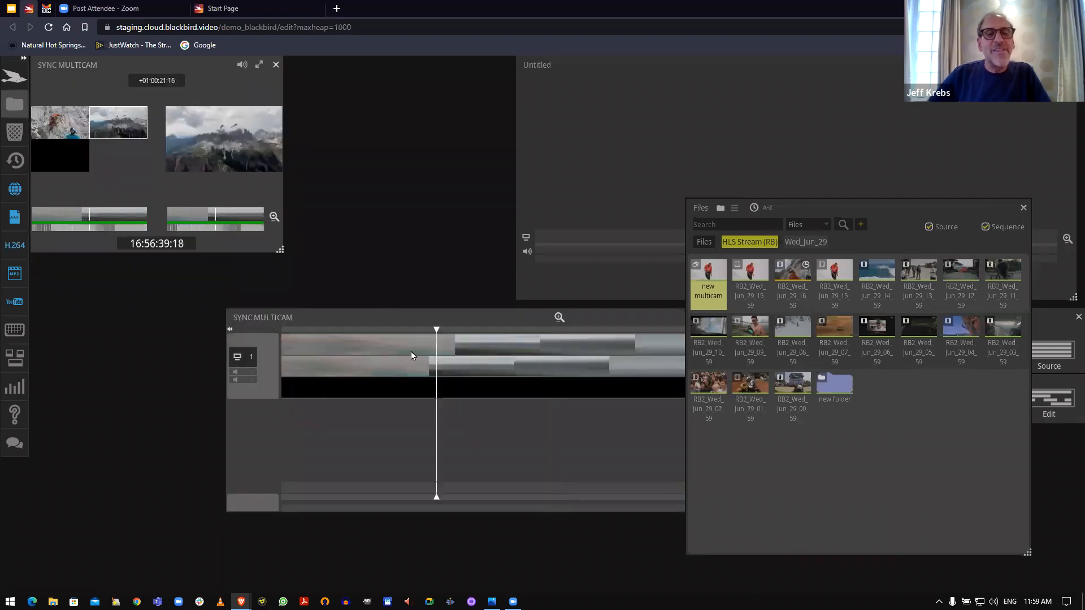
{"action": "left_click", "coordinate": [277, 65]}
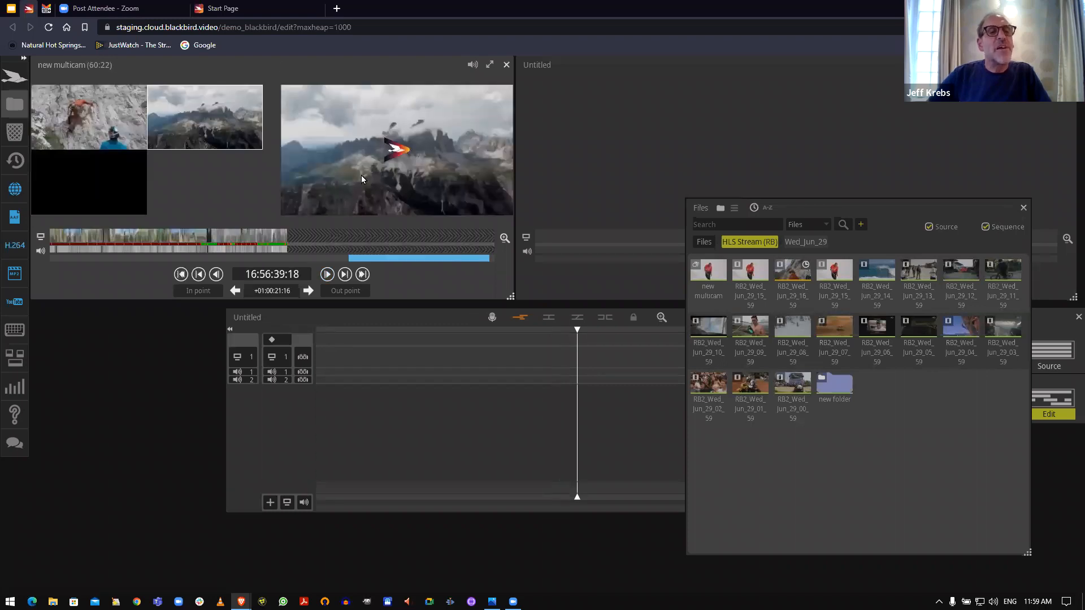
{"action": "key", "text": "space"}
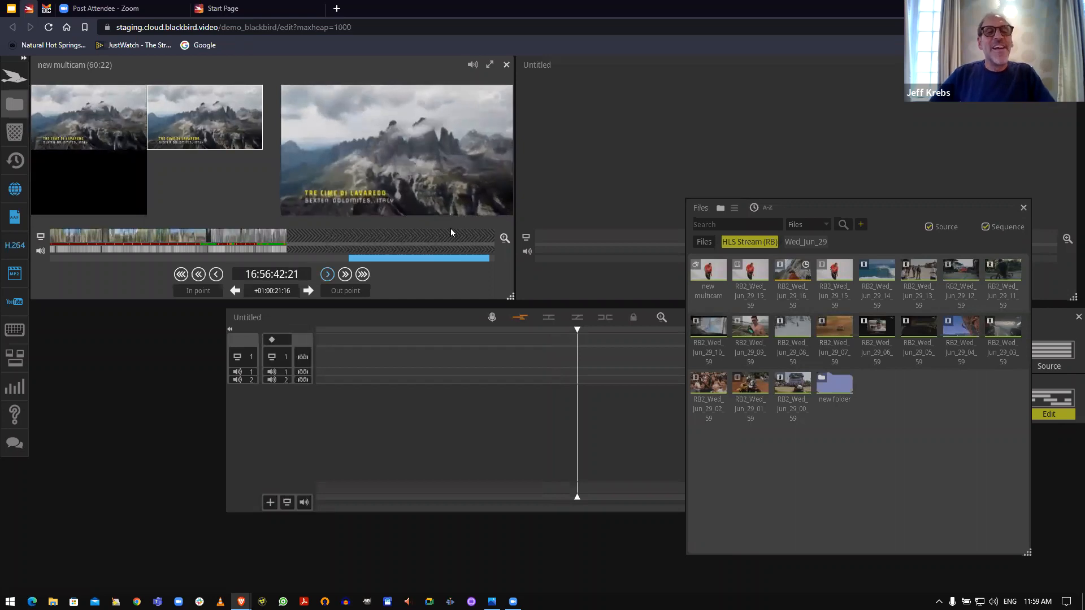
Step: Add the whole new multicam to the empty edit sequence and mute the sequence's two audio tracks
{"action": "left_click", "coordinate": [1023, 209]}
{"action": "left_click_drag", "start_coordinate": [251, 237], "coordinate": [633, 164]}
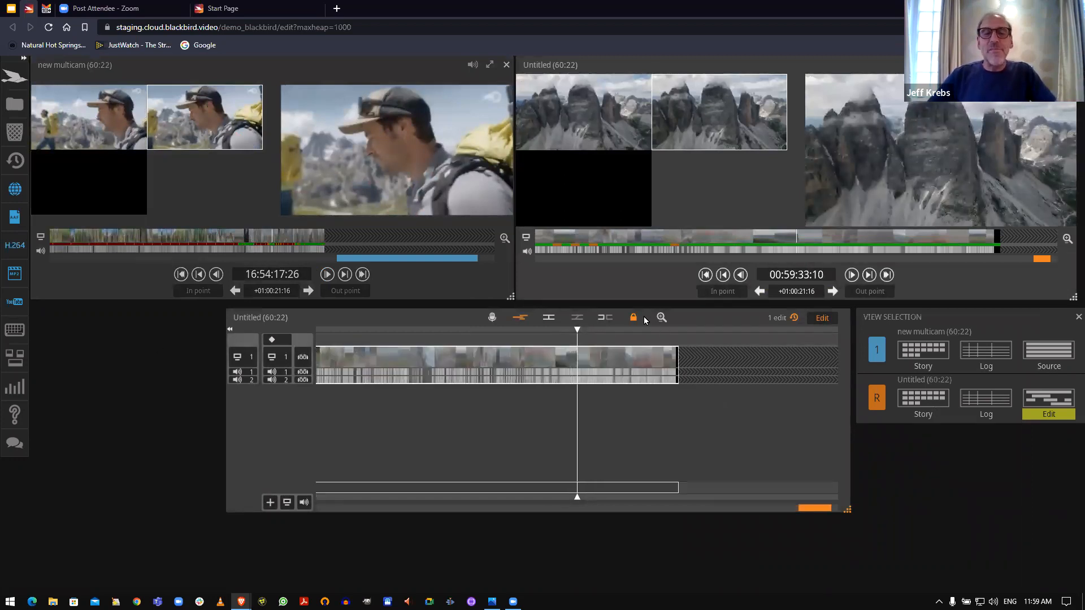
{"action": "left_click", "coordinate": [284, 373]}
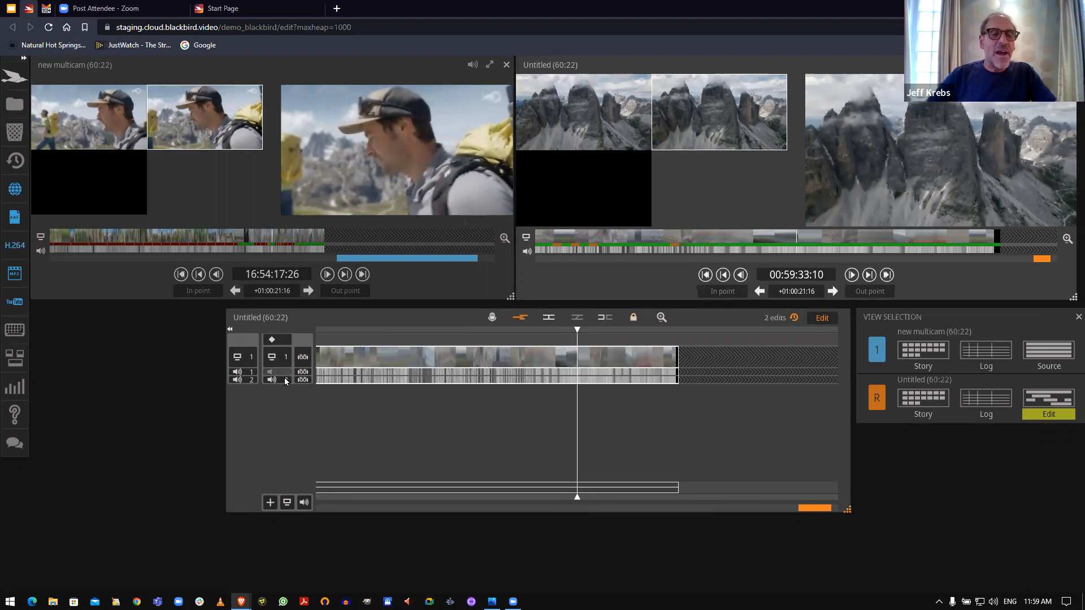
{"action": "key", "text": "space"}
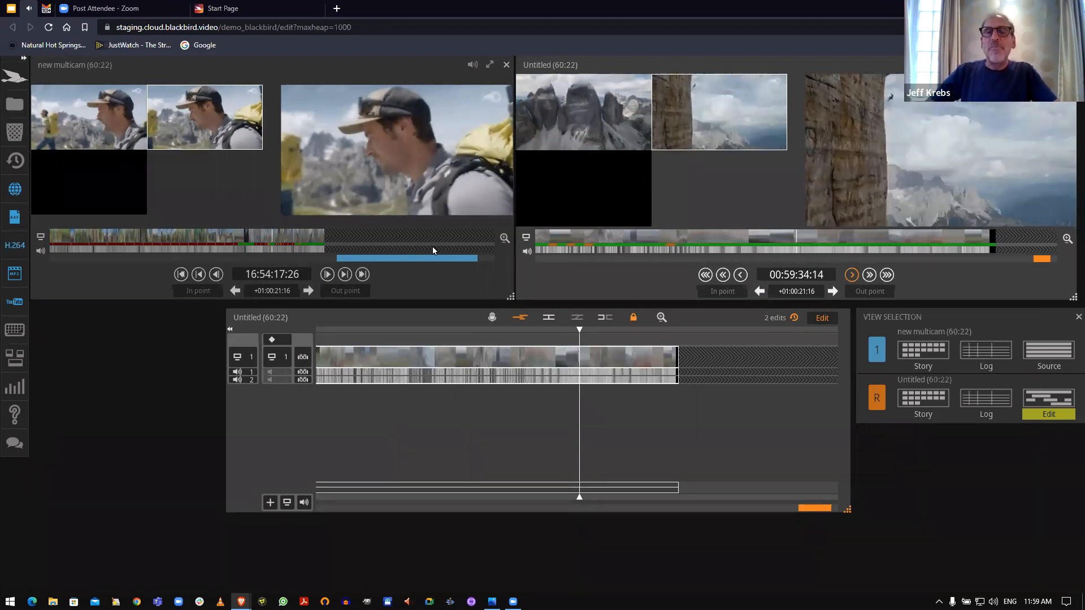
{"action": "key", "text": "space"}
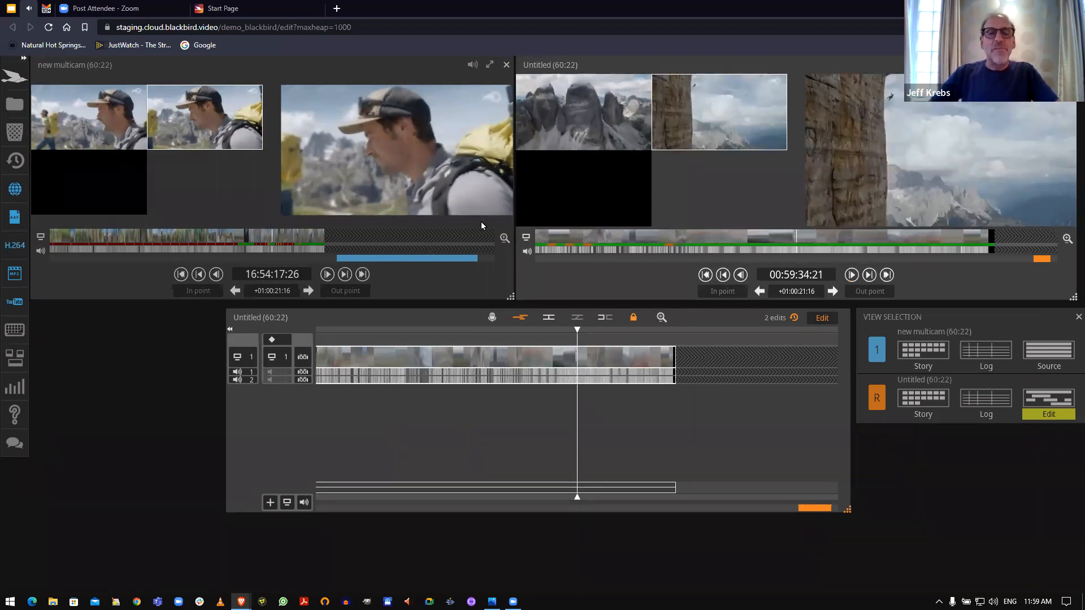
{"action": "left_click", "coordinate": [299, 382]}
Step: Play the sequence and cut live between the first and second cameras, stopping at 00:59:42:07
{"action": "key", "text": "space"}
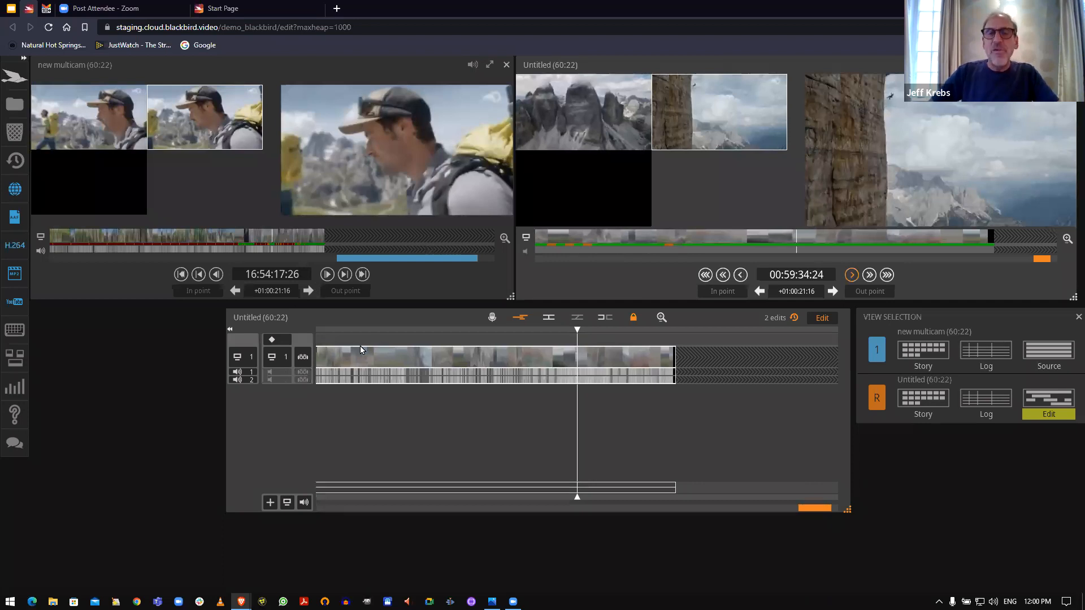
{"action": "key", "text": "2"}
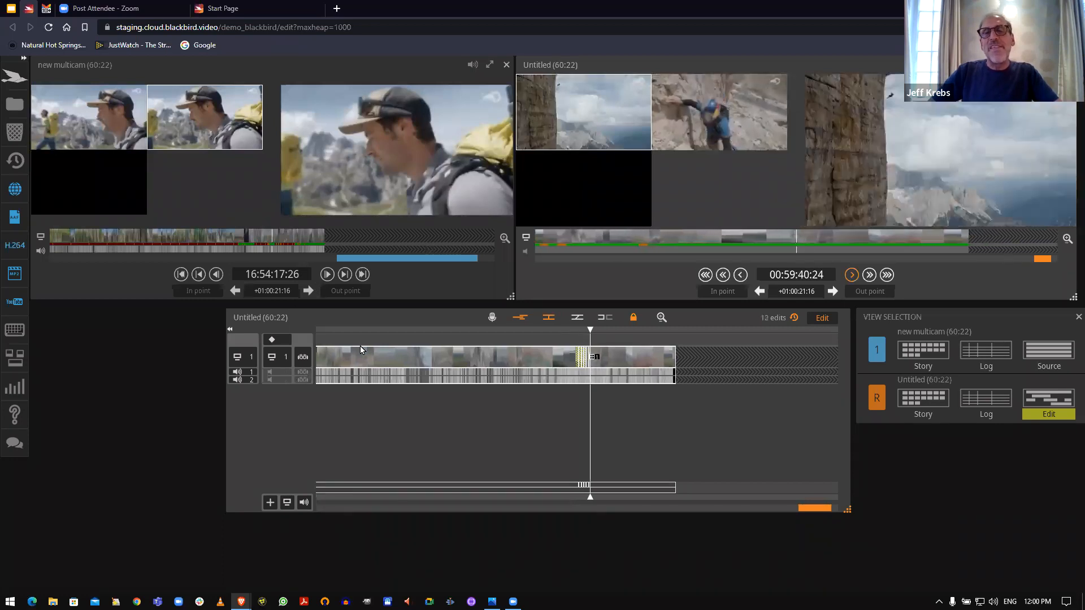
{"action": "key", "text": "space"}
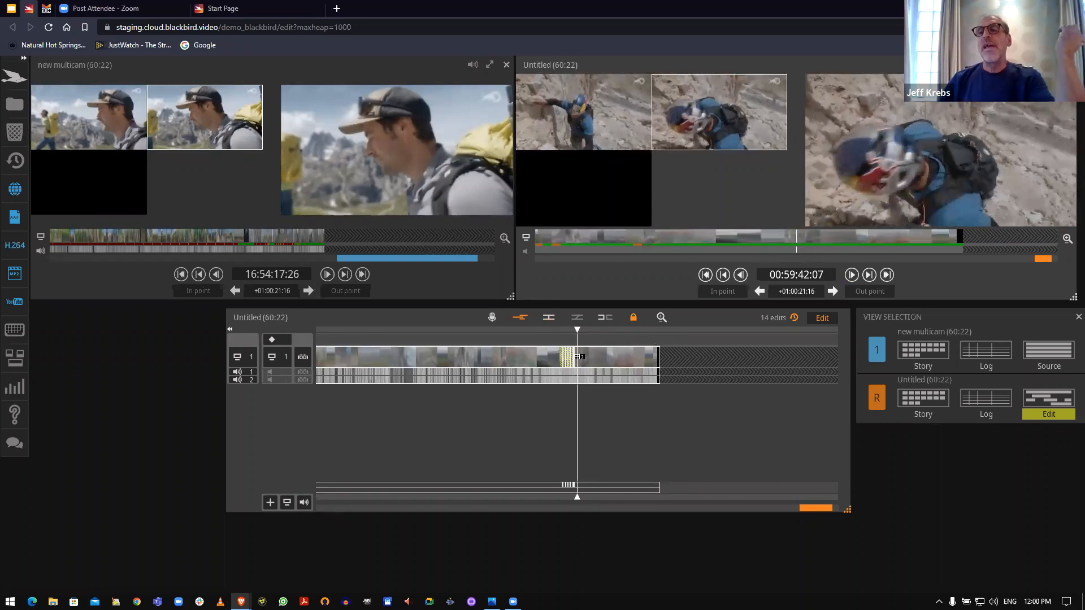
Step: Clear the edit sequence and unload the multicam from the source viewer
{"action": "left_click", "coordinate": [1071, 65]}
{"action": "left_click", "coordinate": [789, 207]}
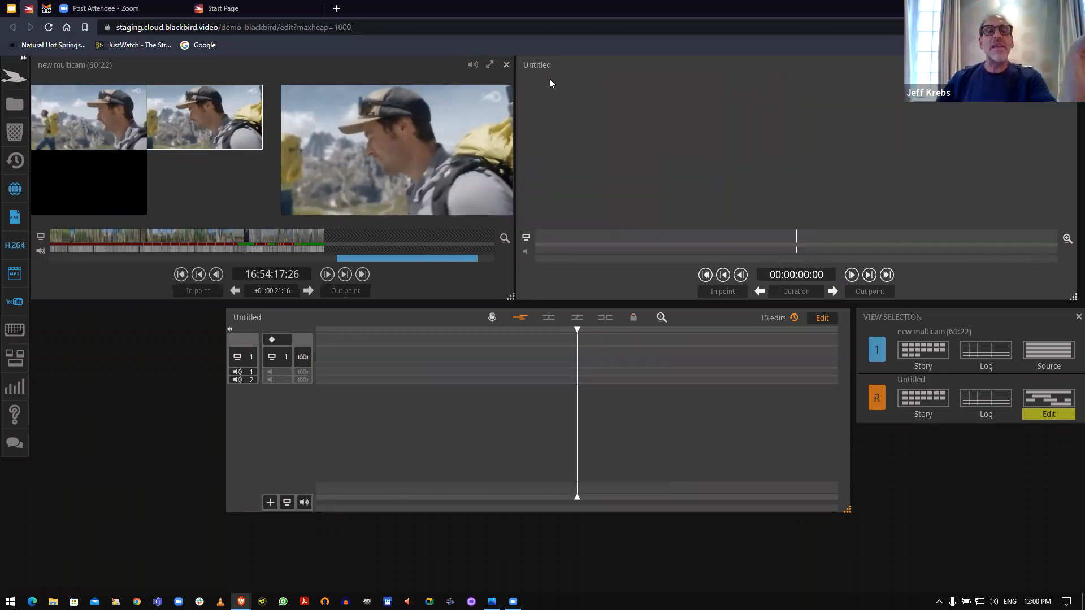
{"action": "left_click", "coordinate": [506, 65]}
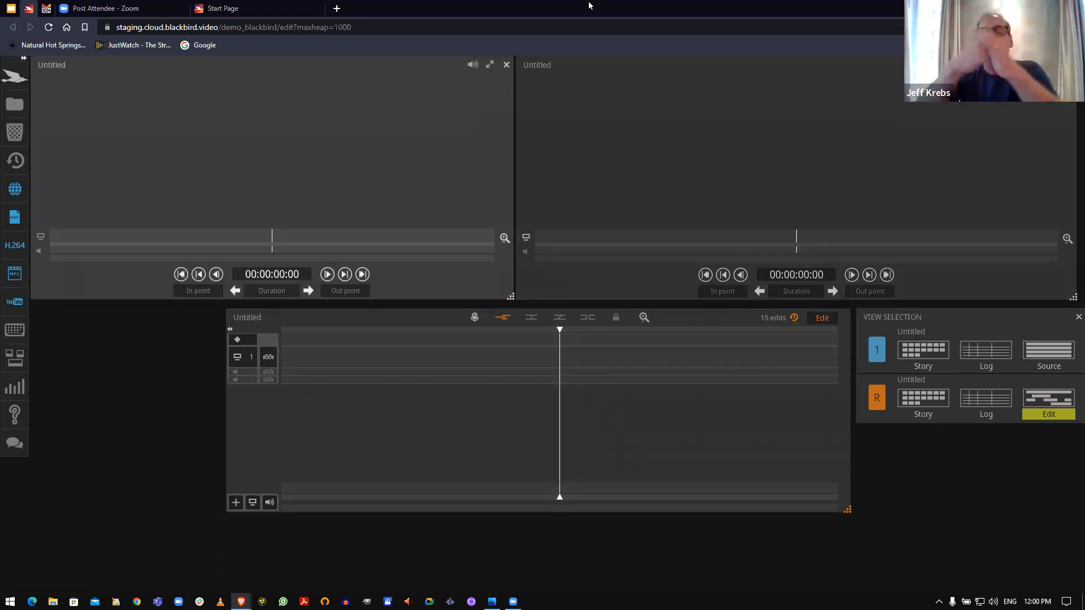
Step: Switch to the Multicam Editing Cloud Native presentation in Google Slides and present the Q/A slide full screen
{"action": "left_click", "coordinate": [9, 9]}
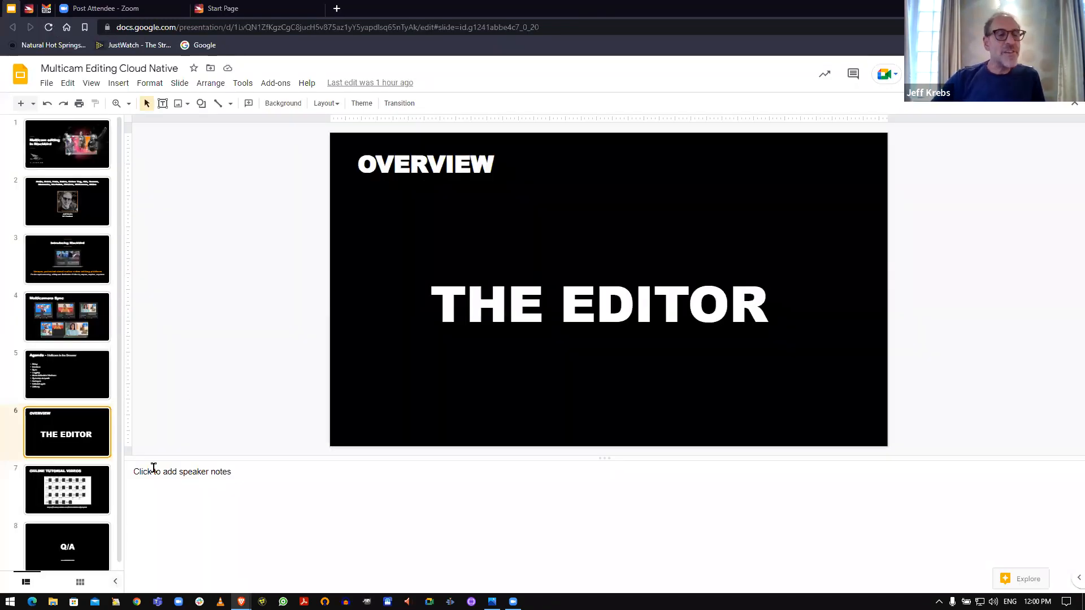
{"action": "left_click", "coordinate": [68, 547]}
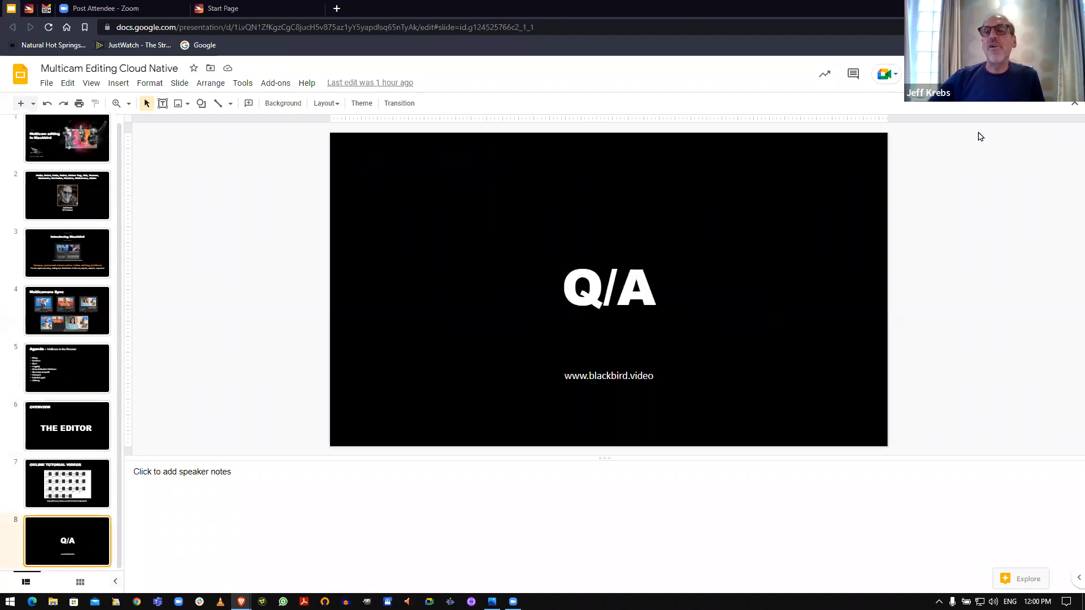
{"action": "key", "text": "ctrl+F5"}
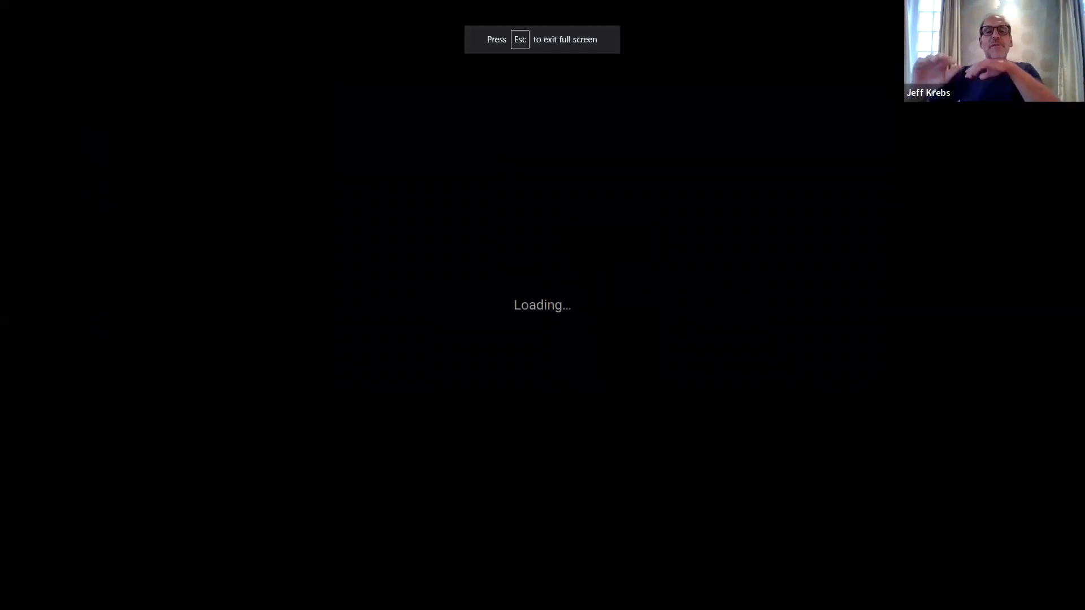